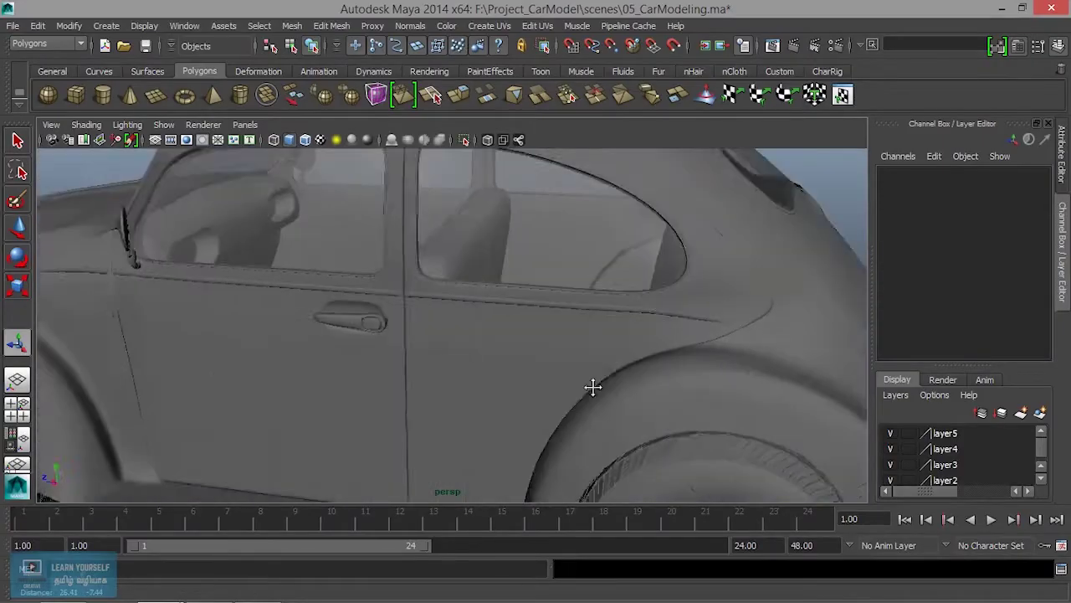
- Orbit toward the windshield and create a polygon torus, pTorus1, from the Polygons shelf
{"action": "mouse_move", "coordinate": [594, 383]}
{"action": "left_mouse_down", "text": "alt"}
{"action": "mouse_move", "coordinate": [444, 329]}
{"action": "mouse_move", "coordinate": [443, 344]}
{"action": "mouse_move", "coordinate": [414, 356]}
{"action": "left_mouse_up", "text": "alt"}
{"action": "left_click", "coordinate": [184, 96]}
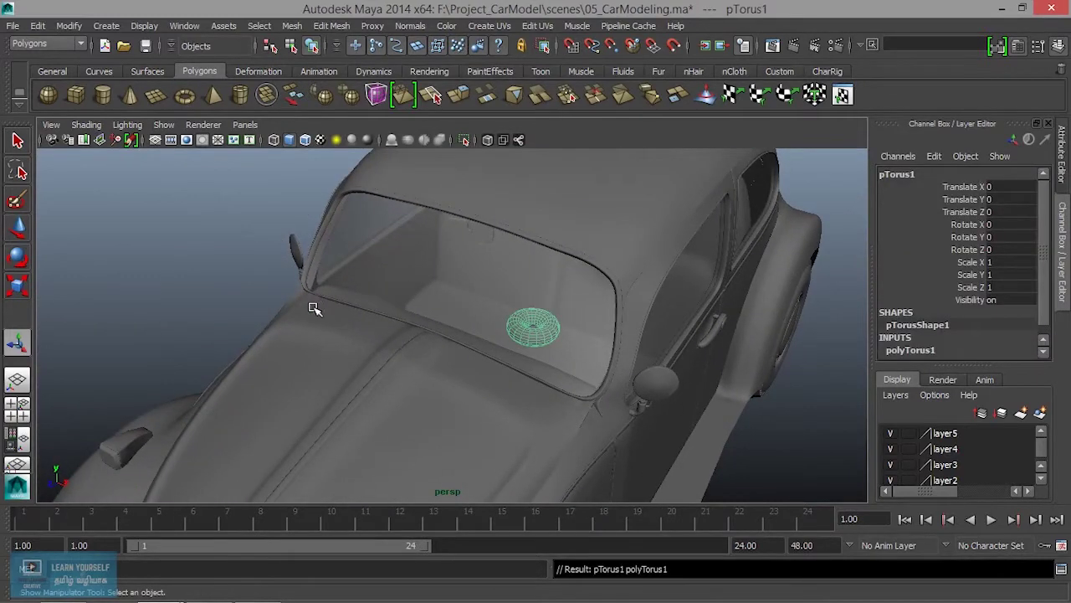
- Enlarge the torus uniformly in a view facing the windshield
{"action": "left_click_drag", "start_coordinate": [318, 304], "coordinate": [343, 304], "text": "alt"}
{"action": "right_click_drag", "start_coordinate": [343, 304], "coordinate": [456, 365], "text": "alt"}
{"action": "left_click_drag", "start_coordinate": [456, 365], "coordinate": [485, 369], "text": "alt"}
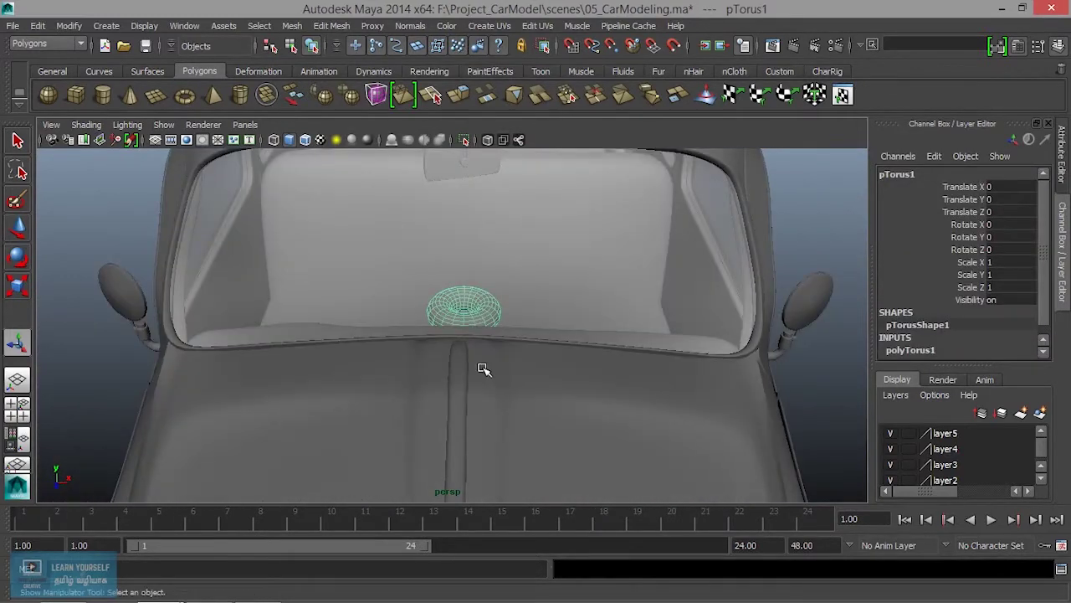
{"action": "key", "text": "r"}
{"action": "left_click_drag", "start_coordinate": [466, 308], "coordinate": [691, 347]}
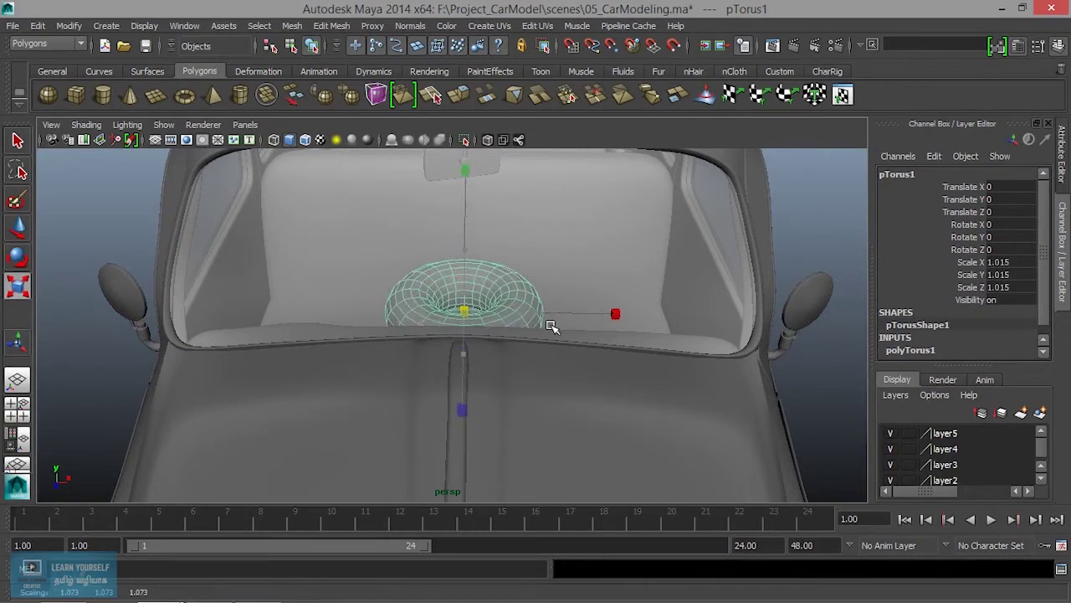
{"action": "left_click_drag", "start_coordinate": [416, 332], "coordinate": [505, 326], "text": "alt"}
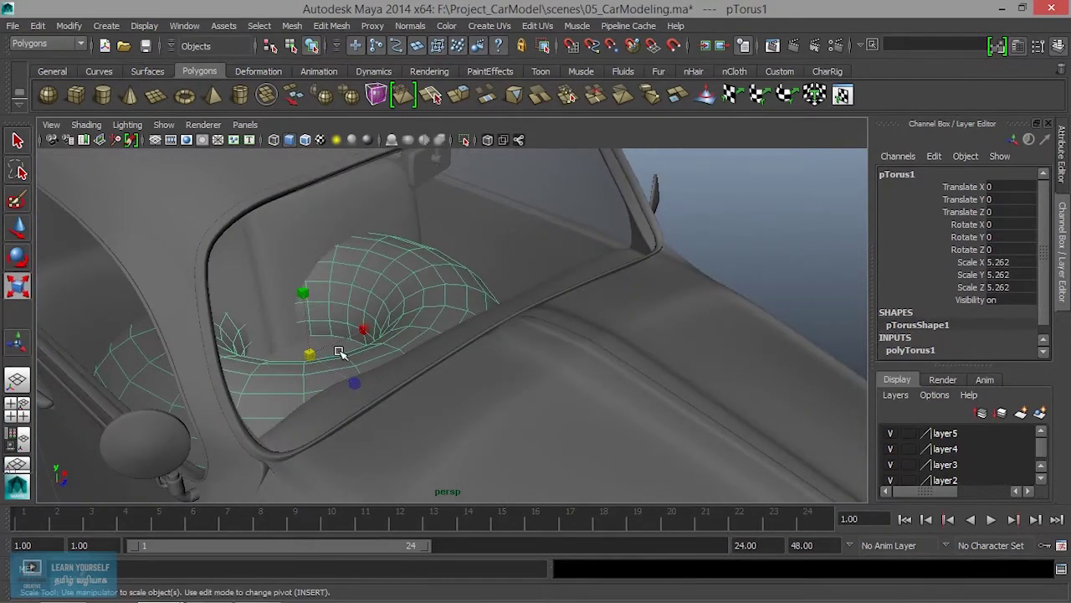
- Tilt the torus upright to 116.205° about X
{"action": "key", "text": "e"}
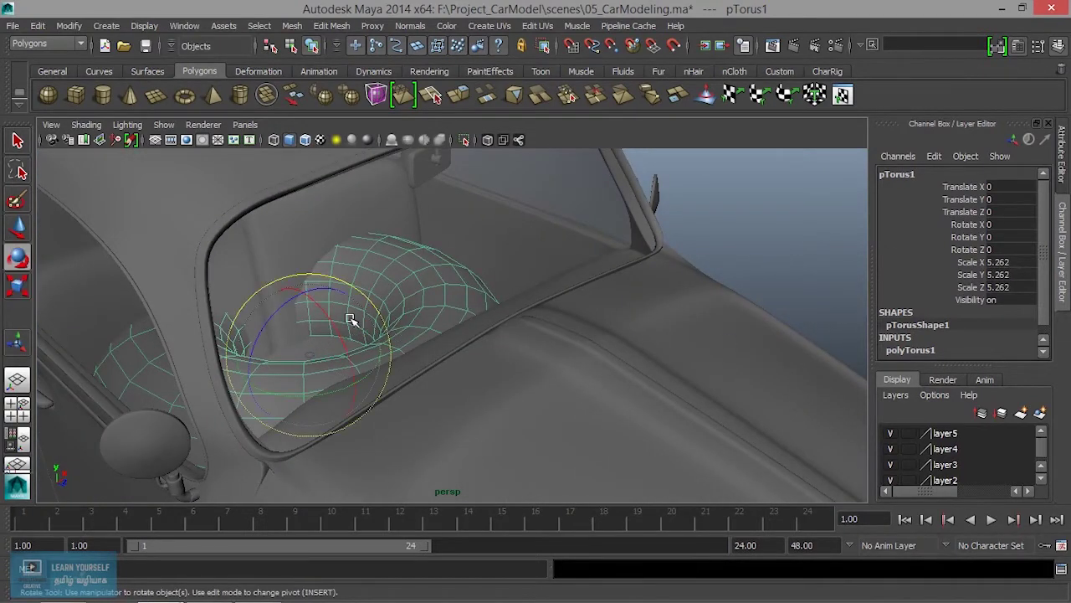
{"action": "left_click_drag", "start_coordinate": [332, 321], "coordinate": [359, 384]}
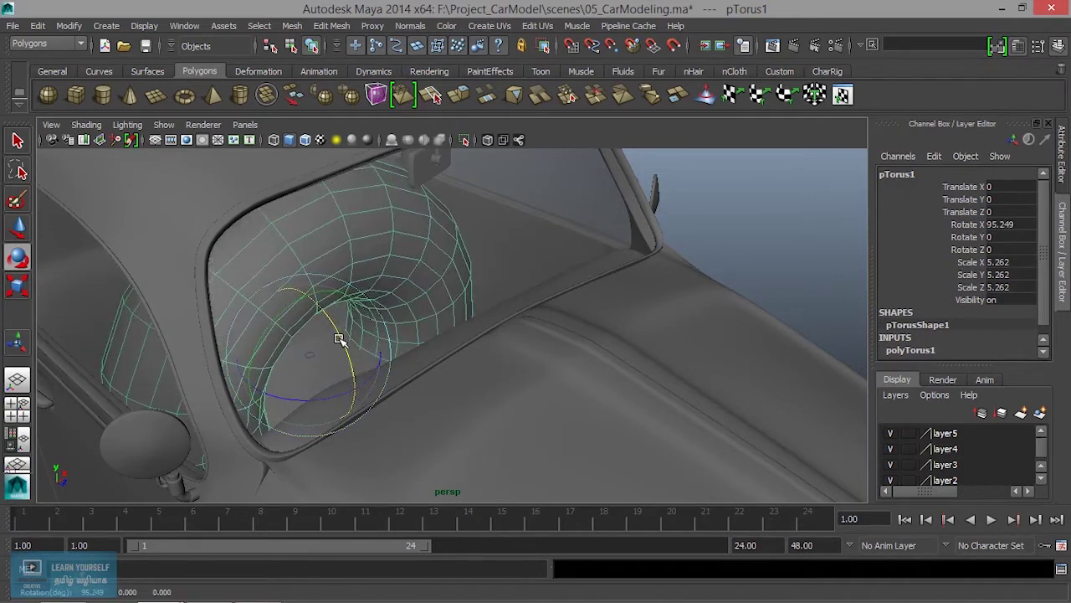
{"action": "left_click_drag", "start_coordinate": [338, 338], "coordinate": [420, 358]}
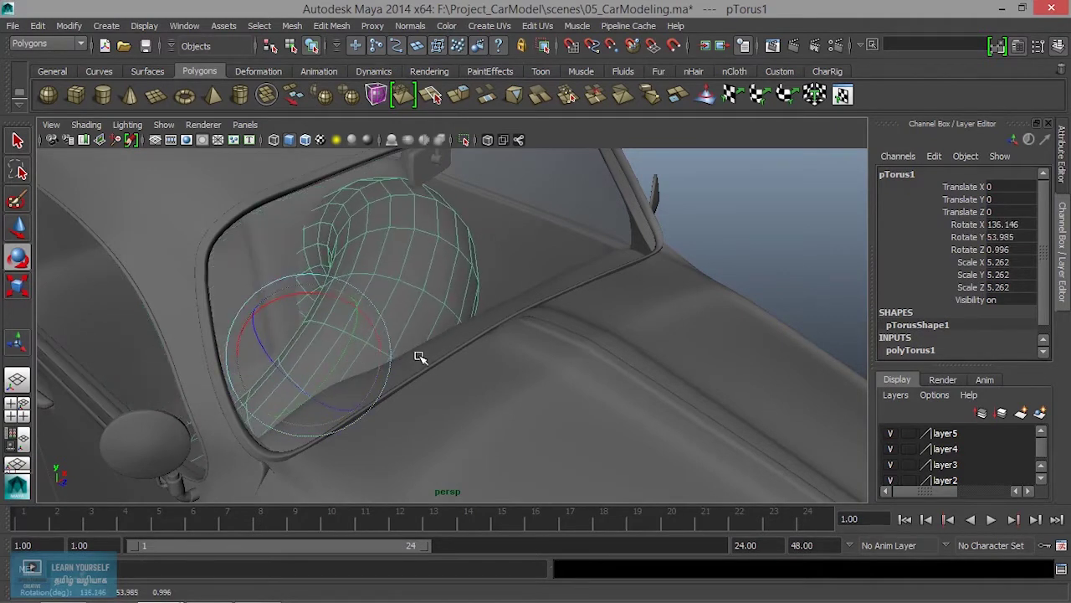
{"action": "key", "text": "ctrl+z"}
- Shrink the torus to a uniform scale of 1.861
{"action": "mouse_move", "coordinate": [411, 354]}
{"action": "left_mouse_down", "text": "alt"}
{"action": "mouse_move", "coordinate": [476, 292]}
{"action": "mouse_move", "coordinate": [443, 363]}
{"action": "left_mouse_up", "text": "alt"}
{"action": "left_click_drag", "start_coordinate": [1044, 260], "coordinate": [978, 323]}
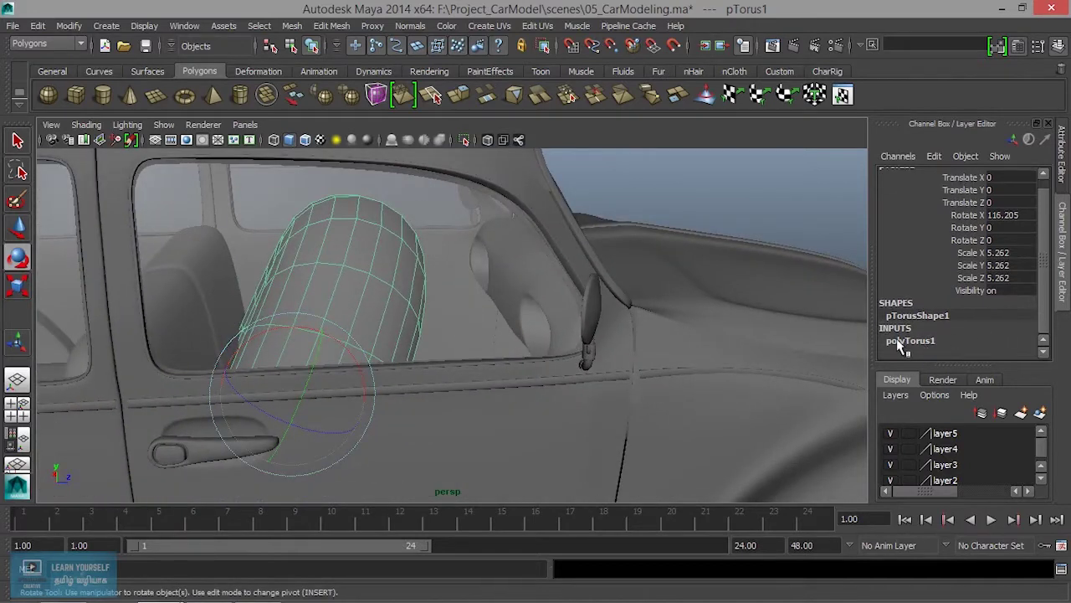
{"action": "key", "text": "r"}
{"action": "left_click_drag", "start_coordinate": [298, 397], "coordinate": [71, 402]}
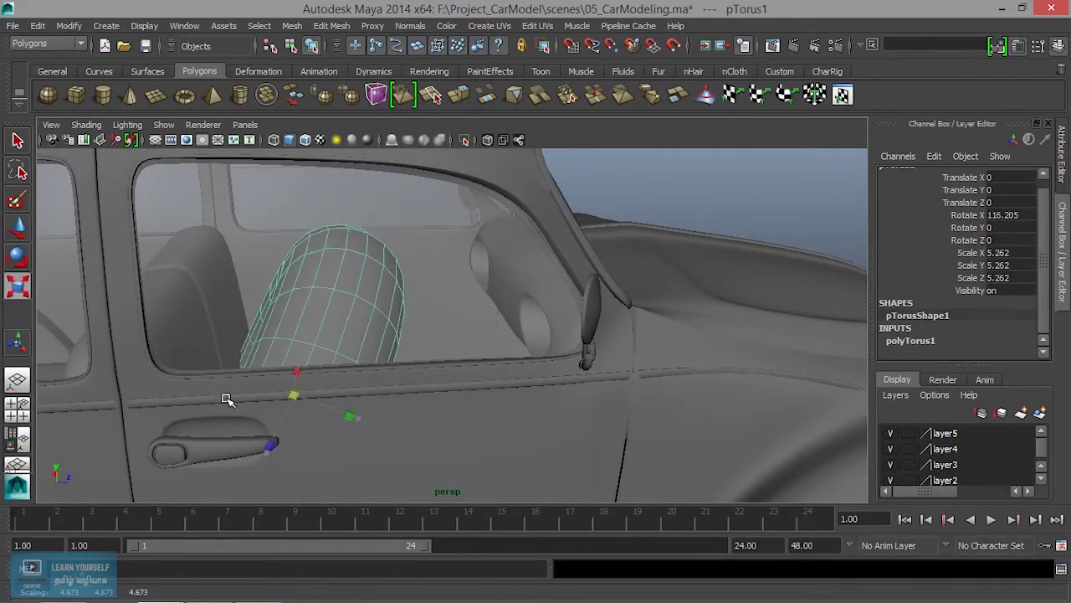
- Move the torus in the side view up to Y 4.099, Z 6.585
{"action": "key", "text": "w"}
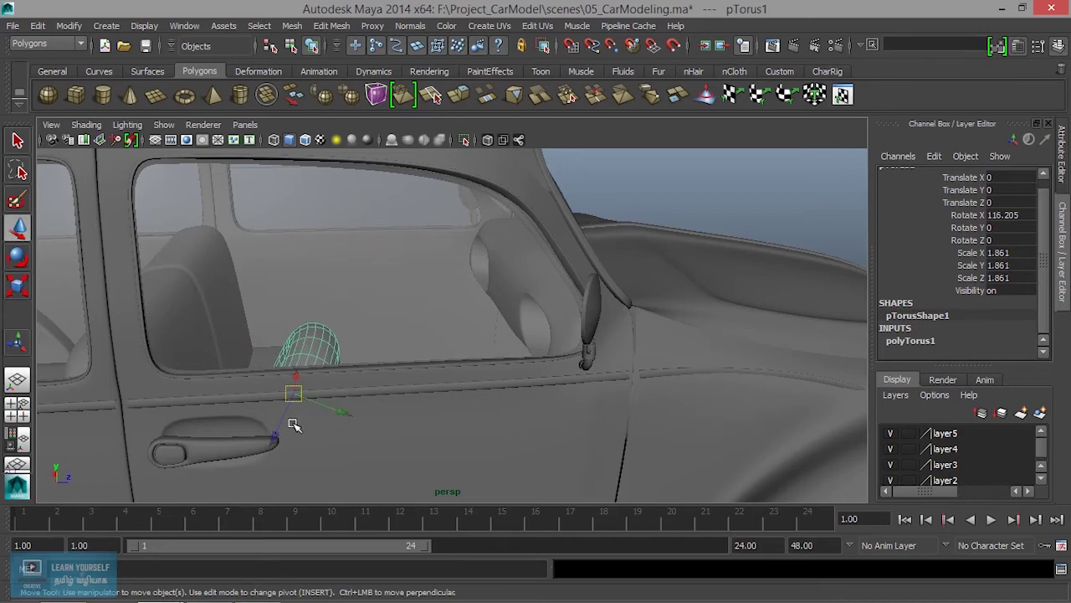
{"action": "key", "text": "space"}
{"action": "key", "text": "space"}
{"action": "scroll", "coordinate": [417, 421], "scroll_direction": "down", "scroll_amount": 5}
{"action": "scroll", "coordinate": [596, 385], "scroll_direction": "up", "scroll_amount": 5}
{"action": "left_click_drag", "start_coordinate": [588, 358], "coordinate": [403, 240]}
{"action": "scroll", "coordinate": [427, 266], "scroll_direction": "up", "scroll_amount": 2}
{"action": "scroll", "coordinate": [562, 406], "scroll_direction": "up", "scroll_amount": 2}
{"action": "scroll", "coordinate": [514, 341], "scroll_direction": "up", "scroll_amount": 1}
{"action": "left_click_drag", "start_coordinate": [500, 305], "coordinate": [499, 307]}
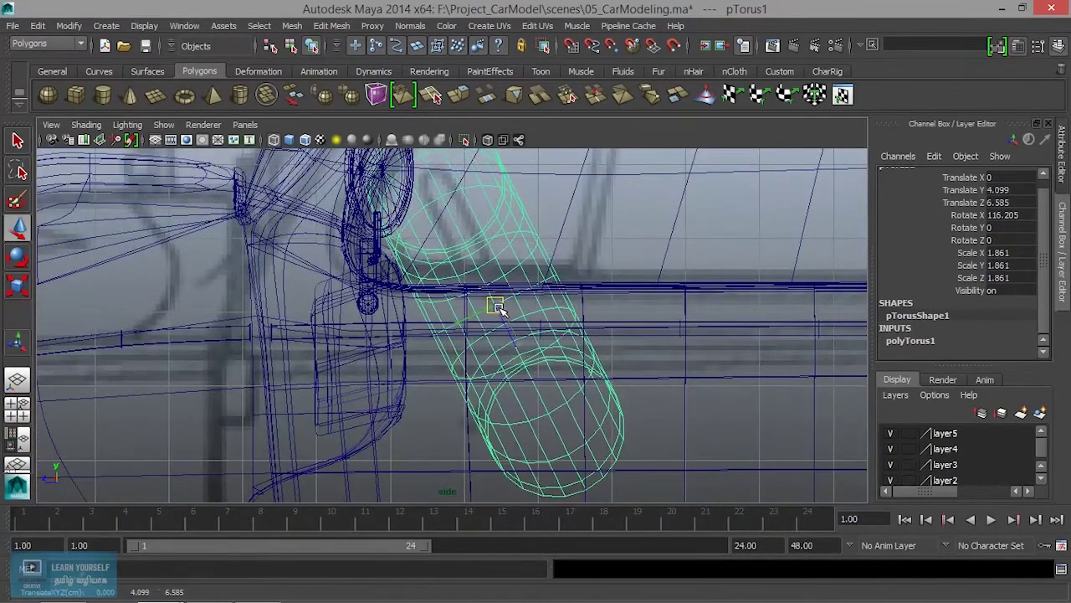
- Set polyTorus1 to Radius 1 and Section Radius 0.1 in the Channel Box
{"action": "left_click", "coordinate": [944, 335]}
{"action": "left_click", "coordinate": [974, 278]}
{"action": "middle_click_drag", "start_coordinate": [708, 301], "coordinate": [710, 305]}
{"action": "left_click", "coordinate": [971, 290]}
{"action": "middle_click_drag", "start_coordinate": [834, 294], "coordinate": [779, 302]}
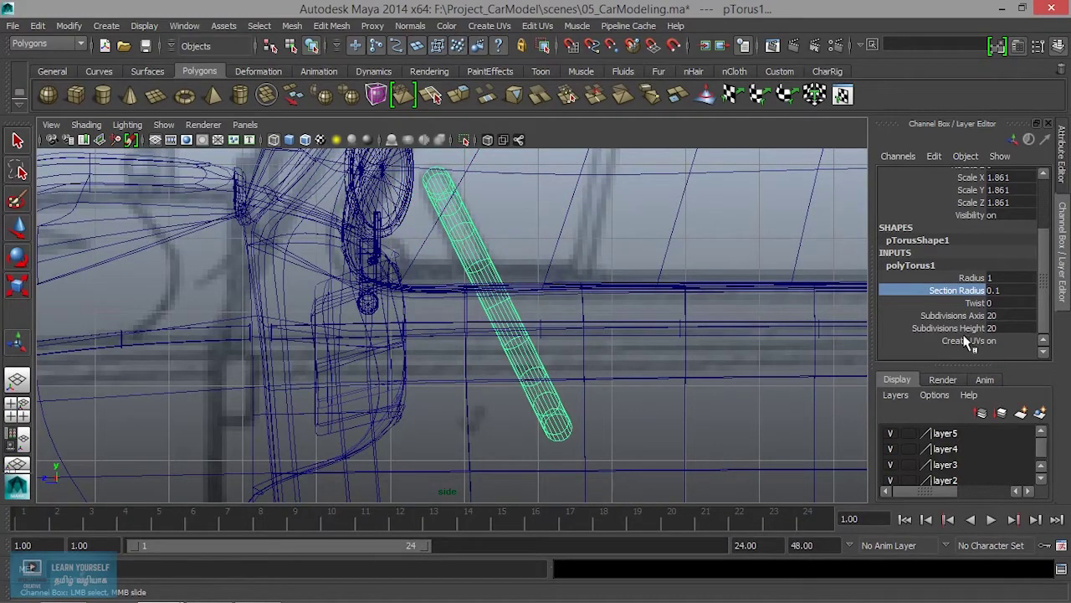
{"action": "key", "text": "space"}
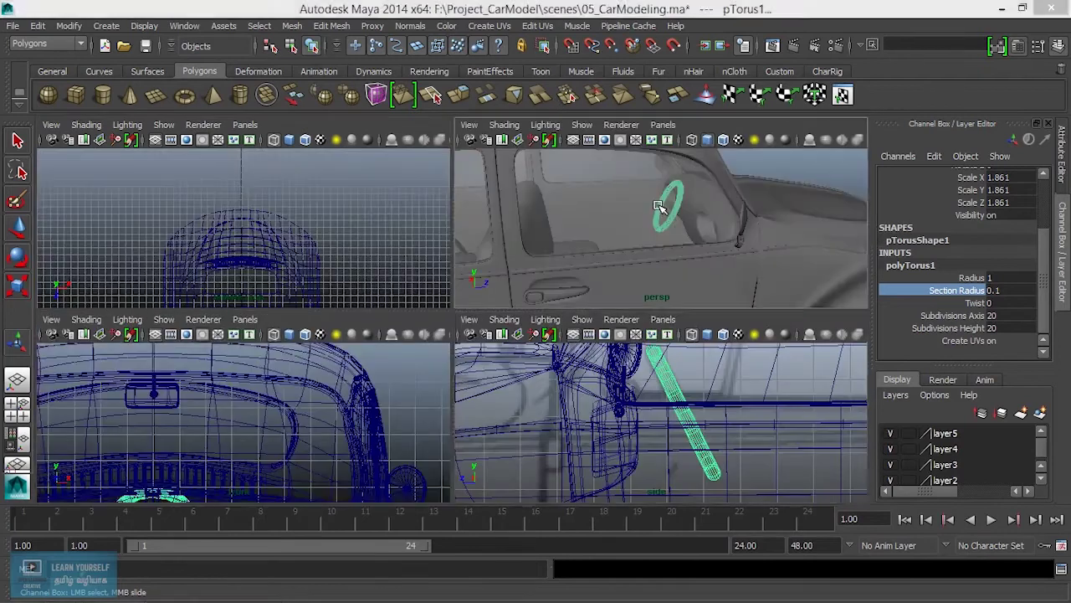
- Frame the torus and slide it along X and vertically toward the dashboard gauge
{"action": "key", "text": "space"}
{"action": "left_click_drag", "start_coordinate": [605, 354], "coordinate": [782, 354], "text": "alt"}
{"action": "key", "text": "f"}
{"action": "mouse_move", "coordinate": [871, 440]}
{"action": "left_mouse_down", "text": "alt"}
{"action": "mouse_move", "coordinate": [703, 393]}
{"action": "mouse_move", "coordinate": [669, 418]}
{"action": "left_mouse_up", "text": "alt"}
{"action": "right_click_drag", "start_coordinate": [669, 418], "coordinate": [646, 390], "text": "alt"}
{"action": "key", "text": "w"}
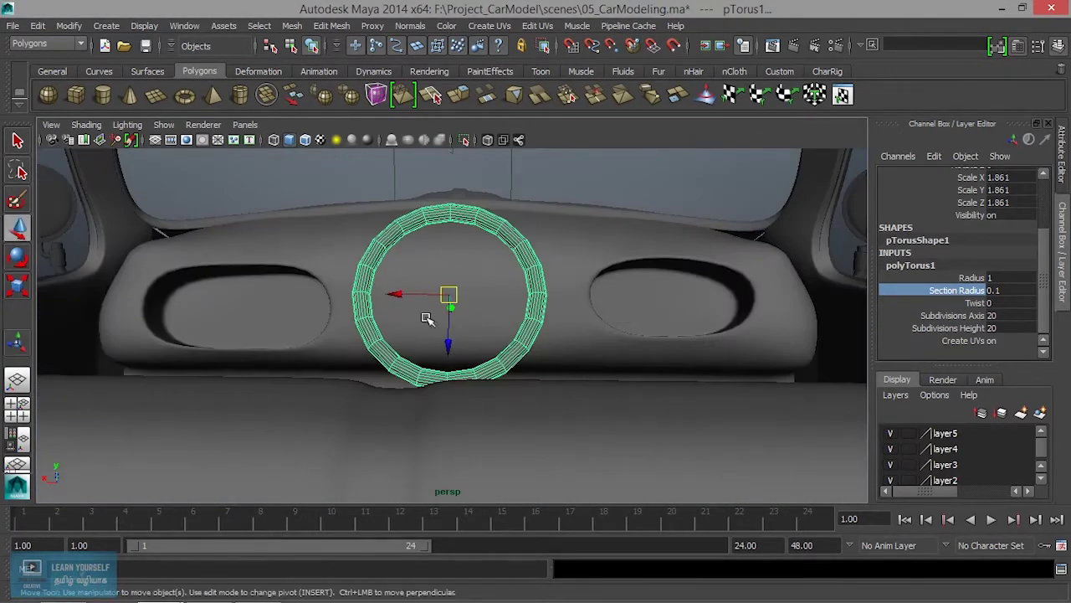
{"action": "mouse_move", "coordinate": [393, 296]}
{"action": "left_mouse_down"}
{"action": "mouse_move", "coordinate": [630, 311]}
{"action": "mouse_move", "coordinate": [619, 309]}
{"action": "mouse_move", "coordinate": [746, 346]}
{"action": "mouse_move", "coordinate": [572, 285]}
{"action": "mouse_move", "coordinate": [478, 304]}
{"action": "mouse_move", "coordinate": [564, 363]}
{"action": "mouse_move", "coordinate": [574, 351]}
{"action": "mouse_move", "coordinate": [510, 340]}
{"action": "mouse_move", "coordinate": [567, 352]}
{"action": "mouse_move", "coordinate": [553, 299]}
{"action": "left_mouse_up"}
{"action": "mouse_move", "coordinate": [623, 323]}
{"action": "left_mouse_down"}
{"action": "mouse_move", "coordinate": [728, 330]}
{"action": "mouse_move", "coordinate": [603, 350]}
{"action": "mouse_move", "coordinate": [602, 339]}
{"action": "mouse_move", "coordinate": [615, 349]}
{"action": "left_mouse_up"}
- Reselect the torus and fine-tune its position to -4.19, 4.112, 6.554
{"action": "left_click", "coordinate": [801, 235]}
{"action": "scroll", "coordinate": [614, 349], "scroll_direction": "up", "scroll_amount": 5}
{"action": "scroll", "coordinate": [584, 332], "scroll_direction": "up", "scroll_amount": 3}
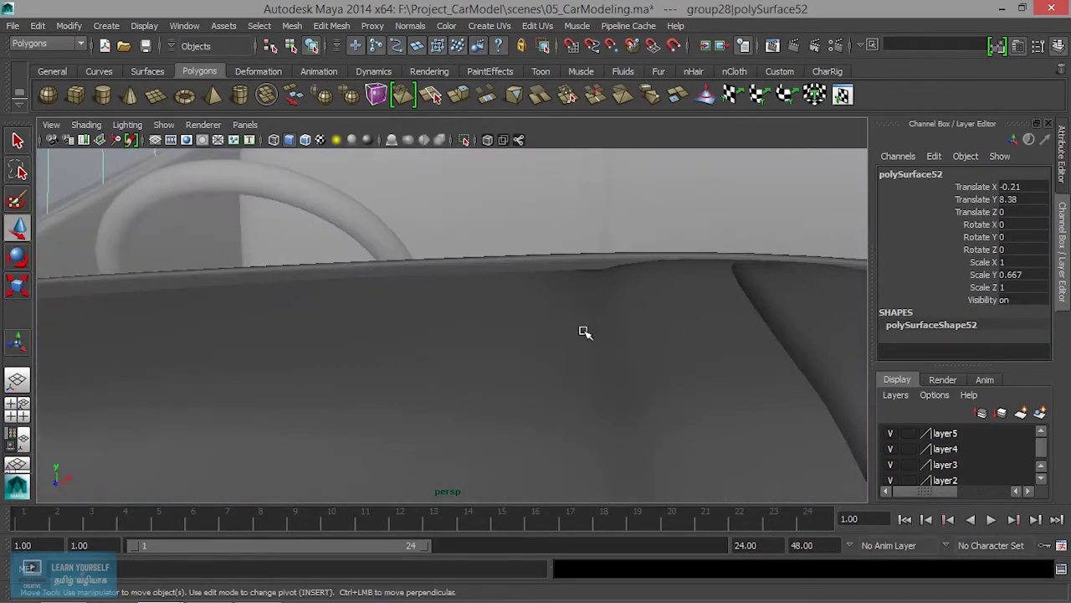
{"action": "key", "text": "ctrl+z"}
{"action": "left_click_drag", "start_coordinate": [508, 359], "coordinate": [603, 398], "text": "alt"}
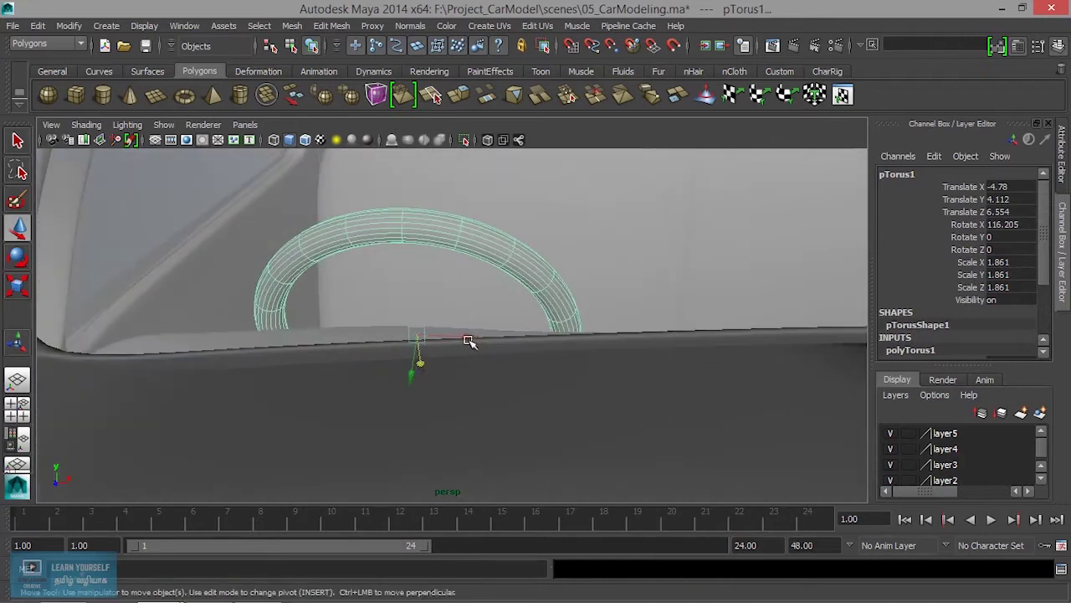
{"action": "left_click_drag", "start_coordinate": [473, 343], "coordinate": [488, 337]}
{"action": "scroll", "coordinate": [526, 349], "scroll_direction": "down", "scroll_amount": 5}
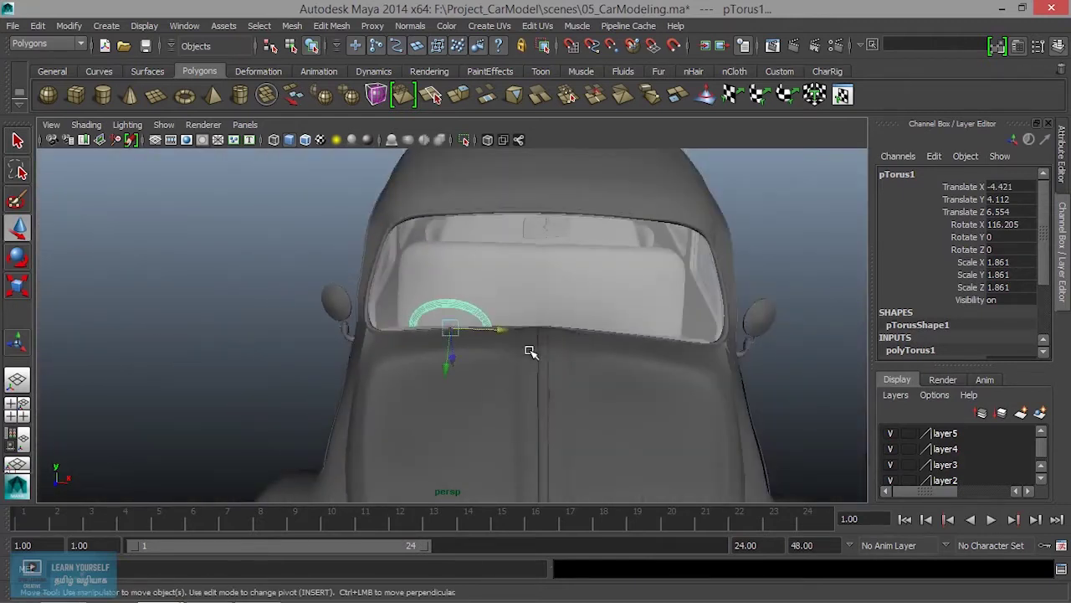
{"action": "mouse_move", "coordinate": [569, 376]}
{"action": "left_mouse_down", "text": "alt"}
{"action": "mouse_move", "coordinate": [502, 347]}
{"action": "mouse_move", "coordinate": [503, 334]}
{"action": "mouse_move", "coordinate": [459, 329]}
{"action": "mouse_move", "coordinate": [625, 376]}
{"action": "mouse_move", "coordinate": [713, 360]}
{"action": "mouse_move", "coordinate": [491, 359]}
{"action": "mouse_move", "coordinate": [536, 371]}
{"action": "mouse_move", "coordinate": [598, 323]}
{"action": "mouse_move", "coordinate": [493, 344]}
{"action": "mouse_move", "coordinate": [500, 353]}
{"action": "left_mouse_up", "text": "alt"}
- Scale the ring uniformly to 2.003
{"action": "key", "text": "r"}
{"action": "scroll", "coordinate": [550, 359], "scroll_direction": "up", "scroll_amount": 3}
{"action": "scroll", "coordinate": [617, 388], "scroll_direction": "up", "scroll_amount": 2}
{"action": "scroll", "coordinate": [498, 375], "scroll_direction": "up", "scroll_amount": 2}
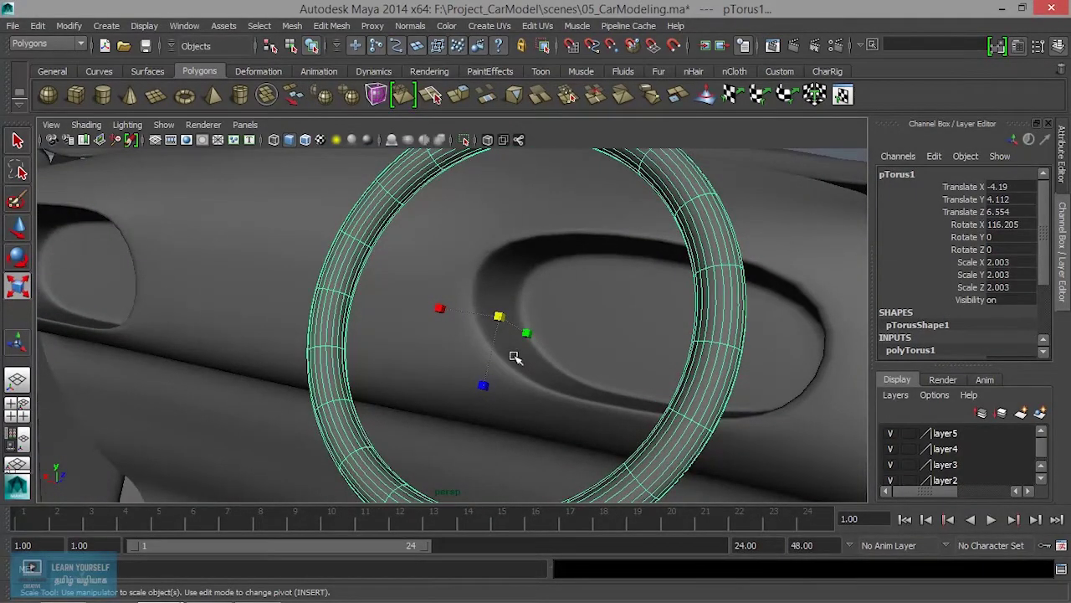
- Duplicate the ring as pTorus2, undoing a trial scale change
{"action": "key", "text": "ctrl+d"}
{"action": "mouse_move", "coordinate": [516, 357]}
{"action": "left_mouse_down", "text": "alt"}
{"action": "mouse_move", "coordinate": [531, 371]}
{"action": "mouse_move", "coordinate": [642, 376]}
{"action": "mouse_move", "coordinate": [501, 371]}
{"action": "left_mouse_up", "text": "alt"}
{"action": "mouse_move", "coordinate": [452, 304]}
{"action": "left_mouse_down"}
{"action": "mouse_move", "coordinate": [366, 347]}
{"action": "mouse_move", "coordinate": [677, 307]}
{"action": "left_mouse_up"}
{"action": "key", "text": "ctrl+z"}
{"action": "key", "text": "F10"}
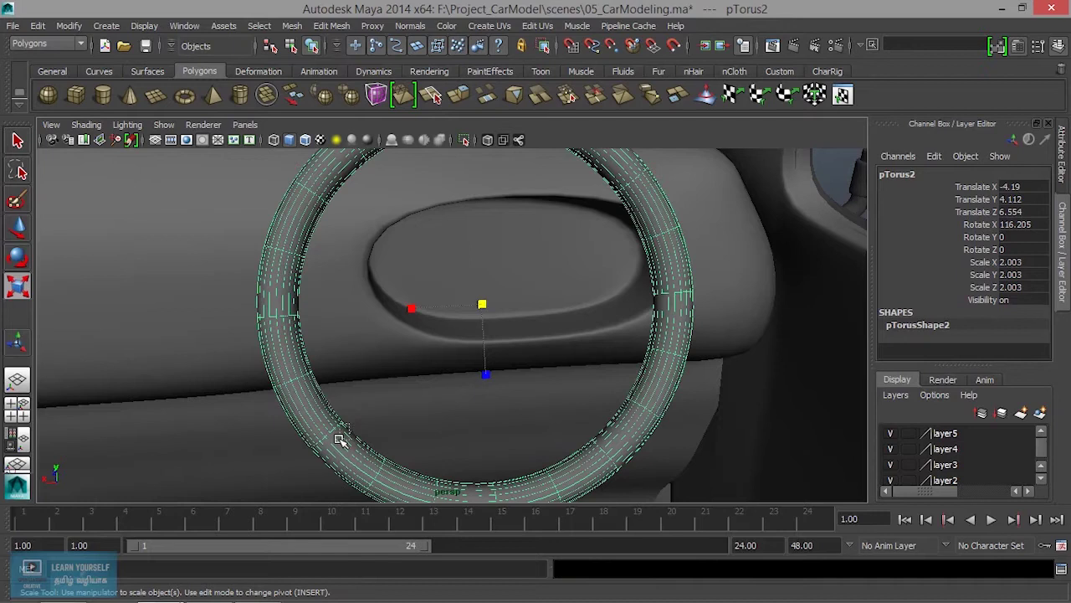
- With only the ring selected, try polyTorus1 Radius 1.1, then undo back to 1
{"action": "left_click", "coordinate": [340, 439], "text": "shift"}
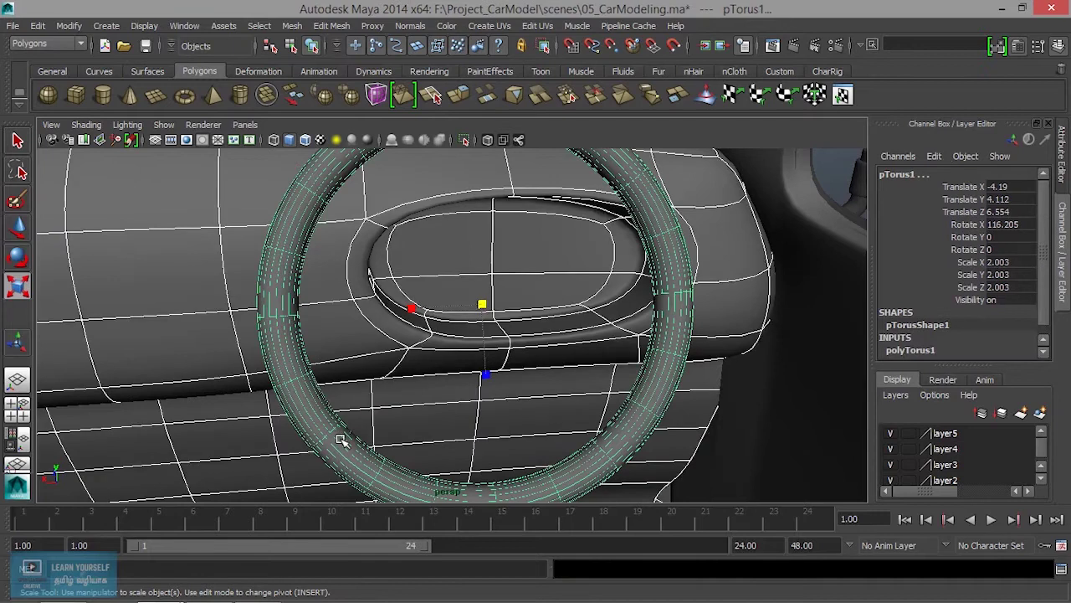
{"action": "left_click", "coordinate": [218, 412], "text": "shift"}
{"action": "left_click_drag", "start_coordinate": [438, 408], "coordinate": [548, 418], "text": "alt"}
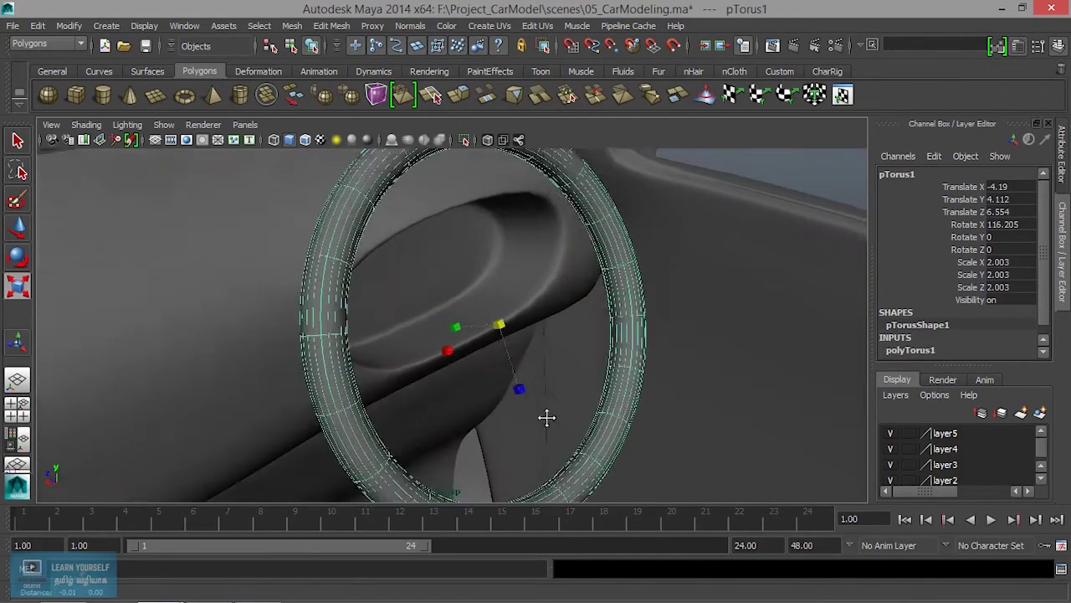
{"action": "left_click", "coordinate": [901, 353]}
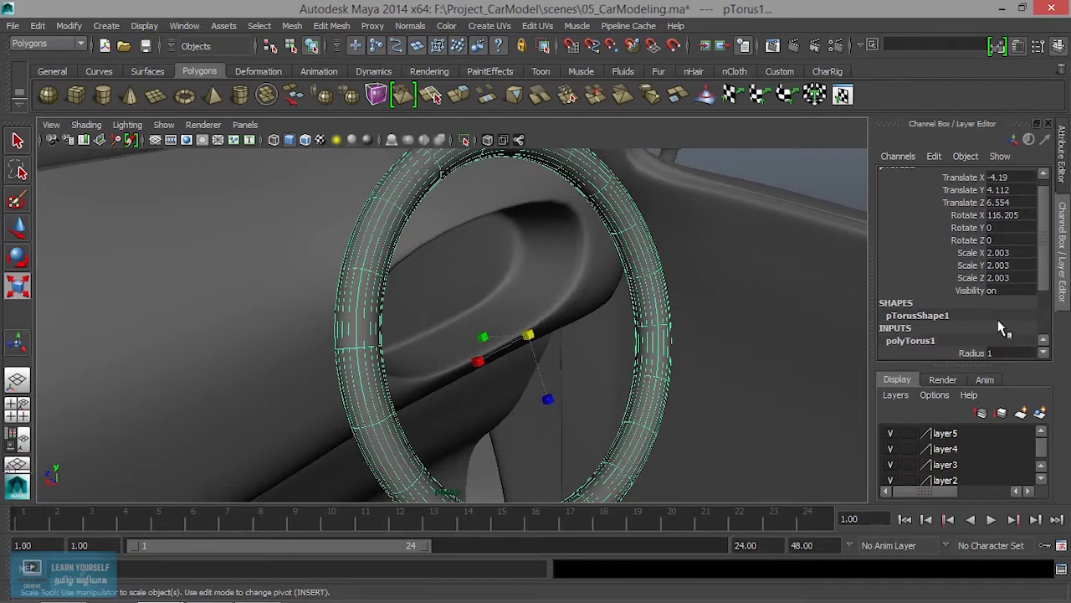
{"action": "scroll", "coordinate": [1000, 325], "scroll_direction": "down", "scroll_amount": 3}
{"action": "left_click_drag", "start_coordinate": [835, 328], "coordinate": [876, 326], "text": "alt"}
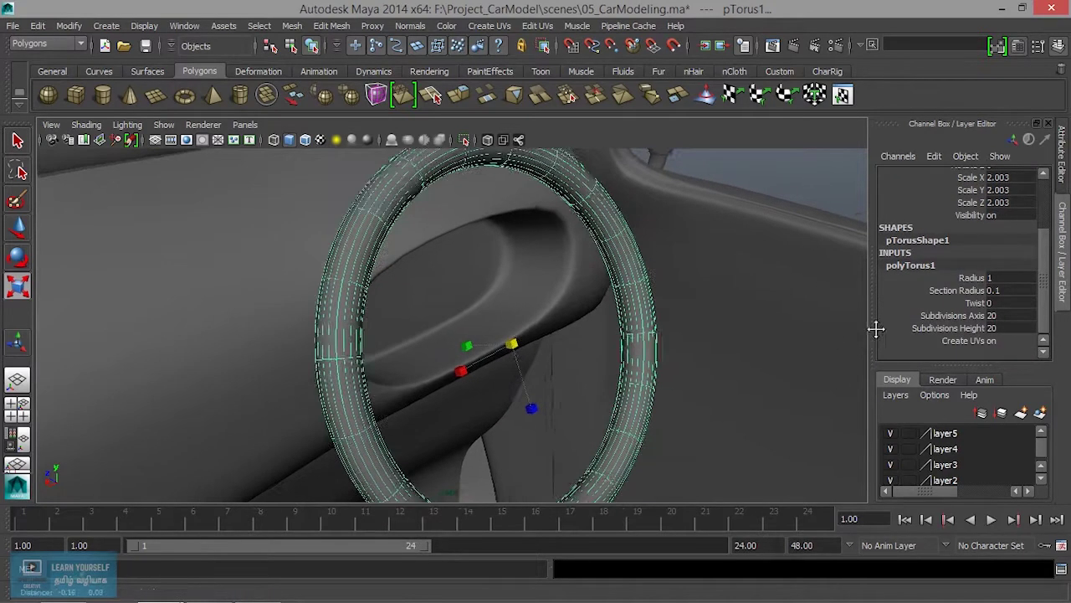
{"action": "left_click", "coordinate": [974, 277]}
{"action": "middle_click_drag", "start_coordinate": [718, 312], "coordinate": [718, 313]}
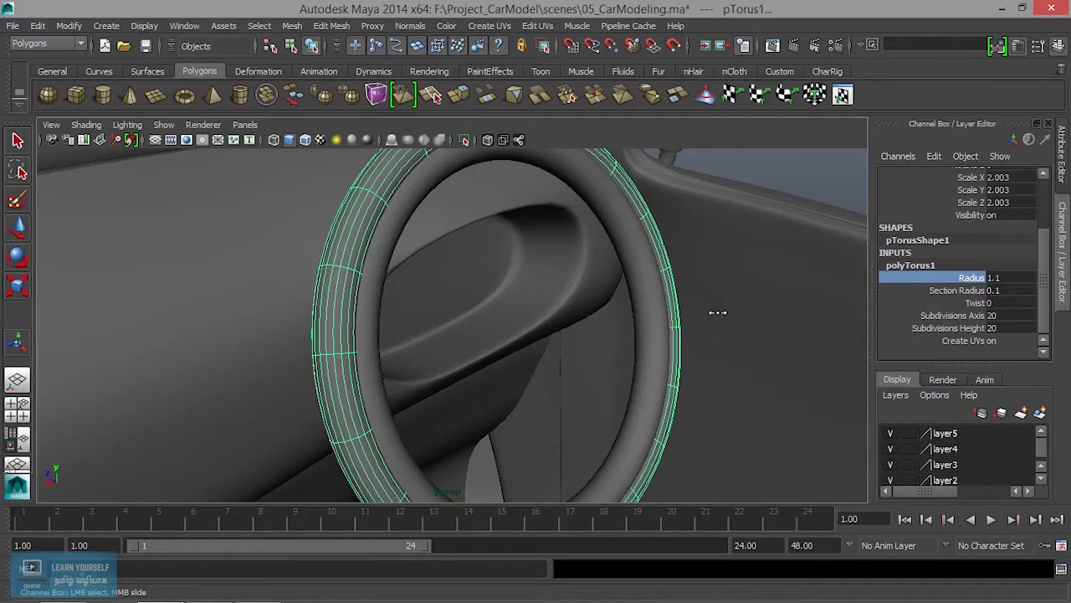
{"action": "key", "text": "ctrl+z"}
- Isolate the ring in the perspective view with Show > Isolate Select > View Selected
{"action": "left_click_drag", "start_coordinate": [569, 366], "coordinate": [517, 328], "text": "alt"}
{"action": "mouse_move", "coordinate": [517, 328]}
{"action": "right_mouse_down", "text": "alt"}
{"action": "mouse_move", "coordinate": [478, 311]}
{"action": "mouse_move", "coordinate": [516, 320]}
{"action": "right_mouse_up", "text": "alt"}
{"action": "mouse_move", "coordinate": [515, 320]}
{"action": "left_mouse_down", "text": "alt"}
{"action": "mouse_move", "coordinate": [485, 235]}
{"action": "mouse_move", "coordinate": [564, 343]}
{"action": "mouse_move", "coordinate": [542, 385]}
{"action": "left_mouse_up", "text": "alt"}
{"action": "left_click", "coordinate": [464, 140]}
{"action": "right_click_drag", "start_coordinate": [542, 385], "coordinate": [624, 364], "text": "alt"}
- Select alternating face bands across the top and right side of the torus rim
{"action": "right_click_drag", "start_coordinate": [550, 227], "coordinate": [555, 259]}
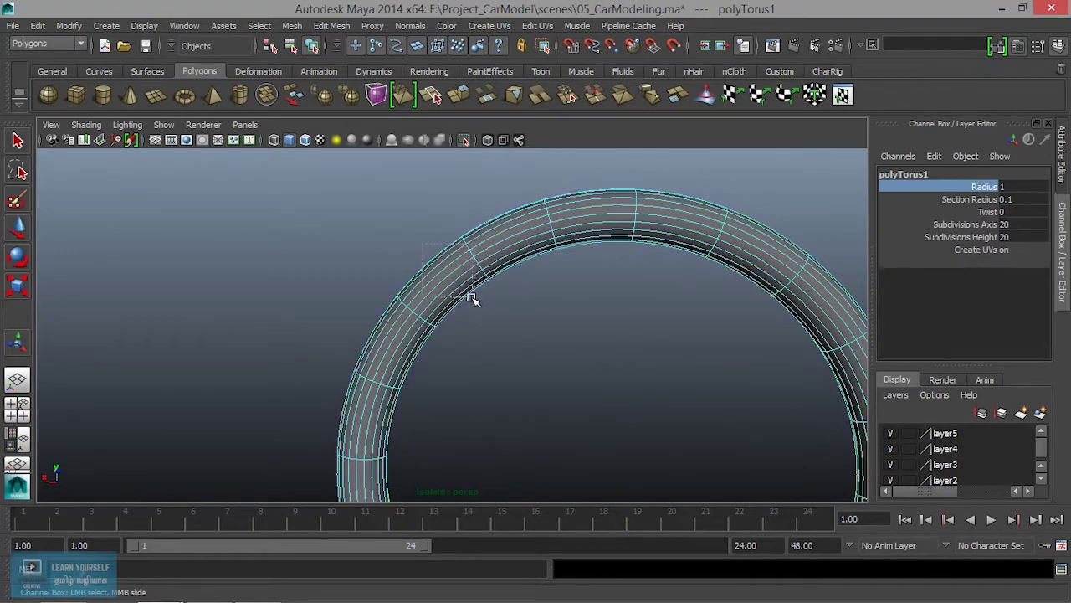
{"action": "left_click_drag", "start_coordinate": [460, 304], "coordinate": [482, 319]}
{"action": "mouse_move", "coordinate": [702, 304]}
{"action": "middle_mouse_down", "text": "alt"}
{"action": "mouse_move", "coordinate": [567, 330]}
{"action": "mouse_move", "coordinate": [587, 284]}
{"action": "middle_mouse_up", "text": "alt"}
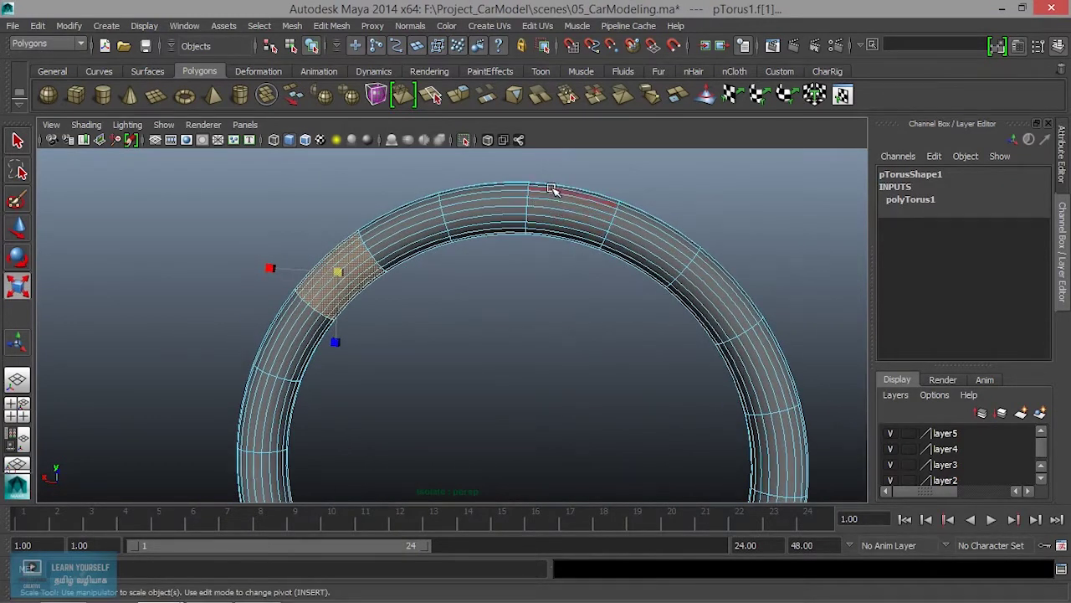
{"action": "left_click_drag", "start_coordinate": [544, 257], "coordinate": [544, 257], "text": "shift"}
{"action": "left_click_drag", "start_coordinate": [544, 256], "coordinate": [699, 293], "text": "alt"}
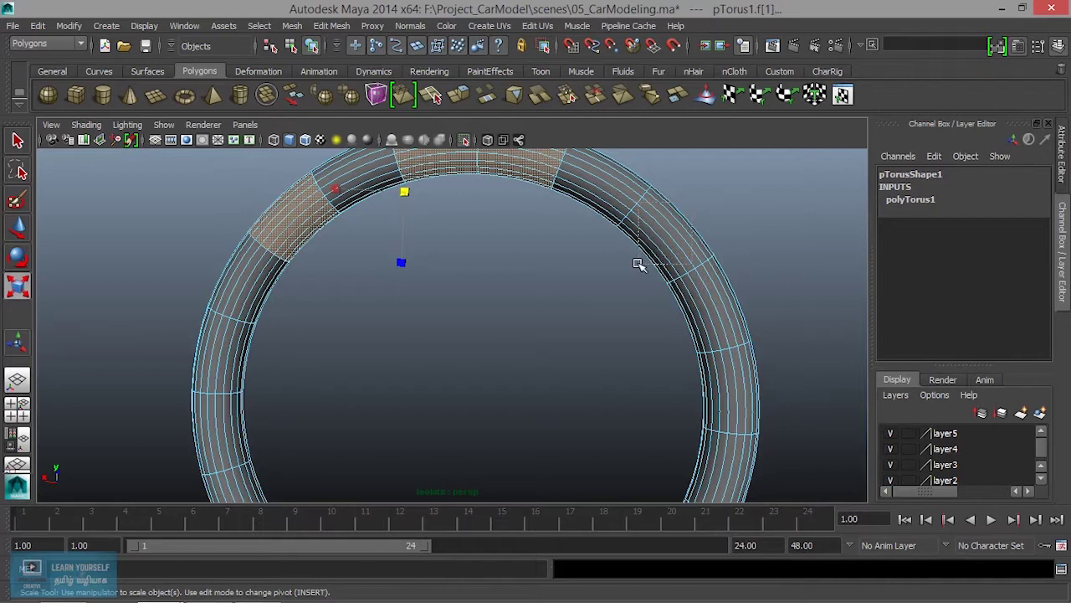
{"action": "left_click_drag", "start_coordinate": [638, 265], "coordinate": [654, 268], "text": "shift"}
{"action": "left_click_drag", "start_coordinate": [730, 333], "coordinate": [741, 259], "text": "alt"}
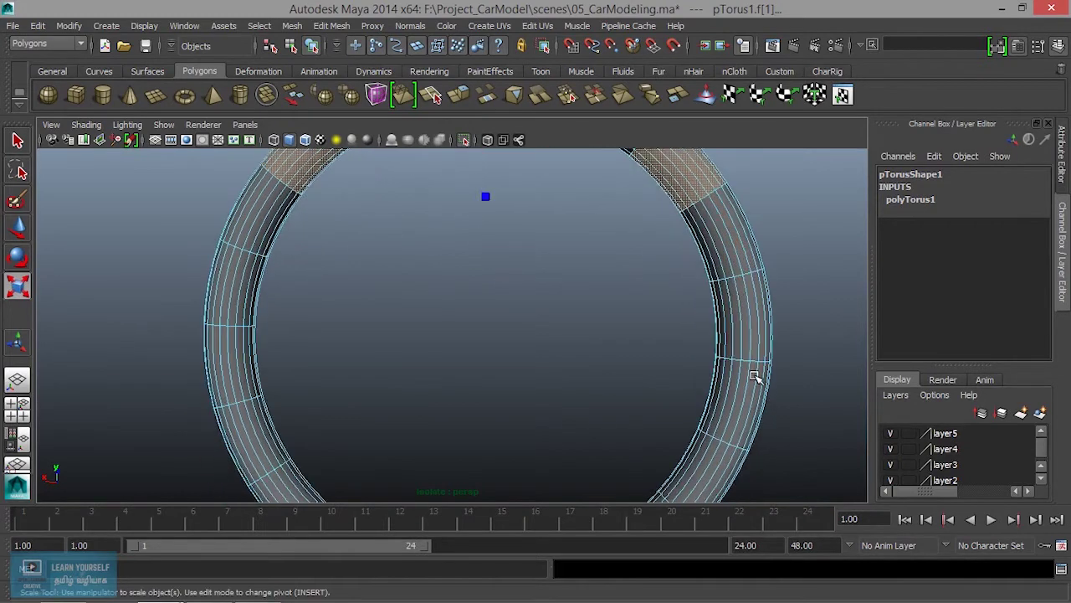
{"action": "left_click_drag", "start_coordinate": [777, 381], "coordinate": [289, 373], "text": "shift"}
- Add the lower rim face bands to the selection and extrude them (polyExtrudeFace57)
{"action": "left_click_drag", "start_coordinate": [361, 411], "coordinate": [362, 410], "text": "shift"}
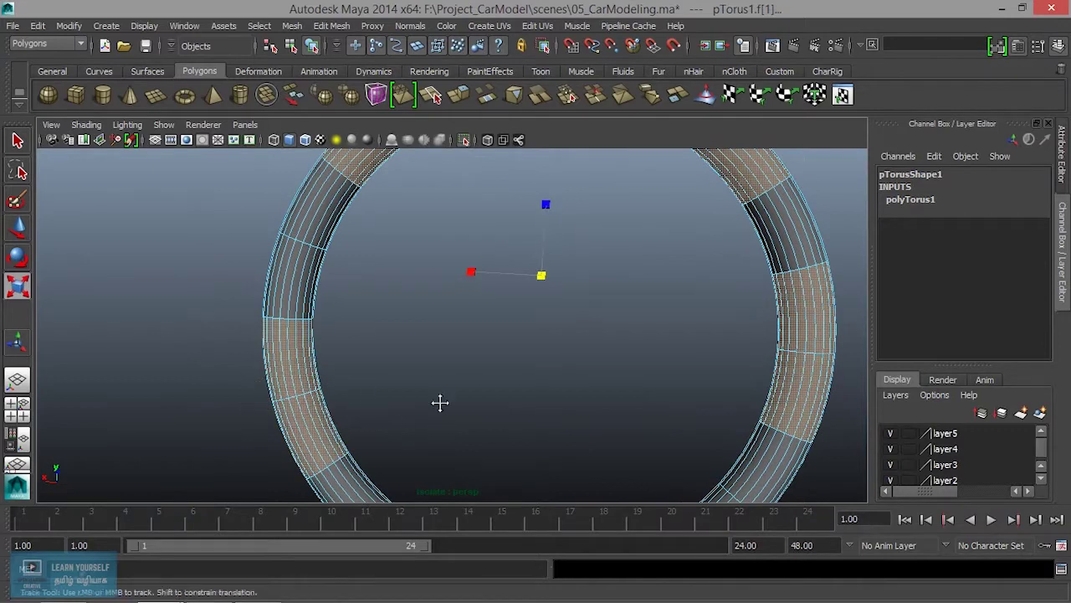
{"action": "left_click_drag", "start_coordinate": [440, 402], "coordinate": [484, 382], "text": "alt"}
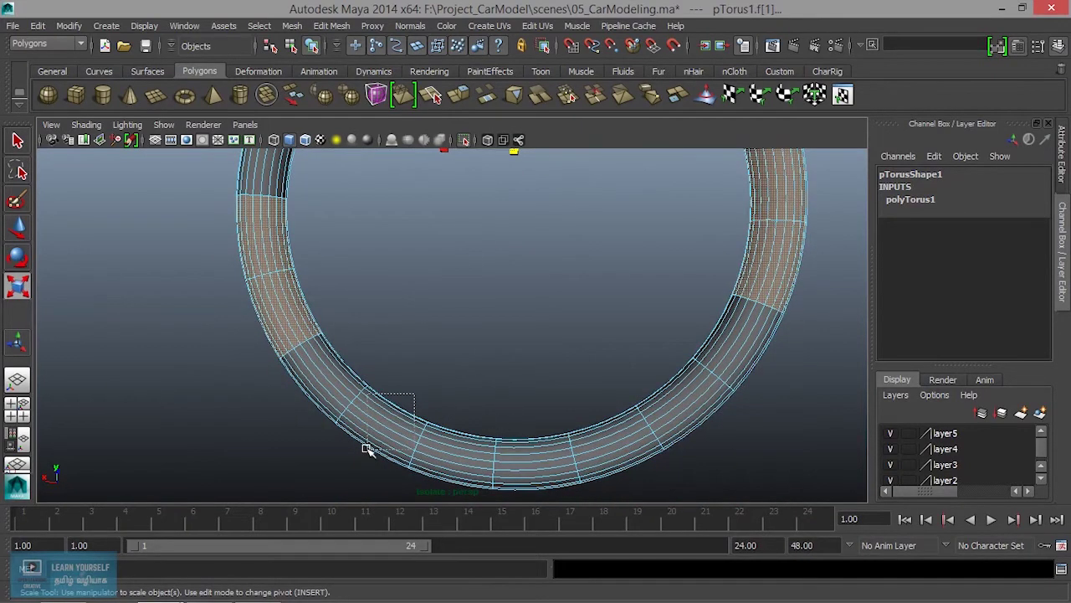
{"action": "left_click_drag", "start_coordinate": [365, 448], "coordinate": [365, 448], "text": "shift"}
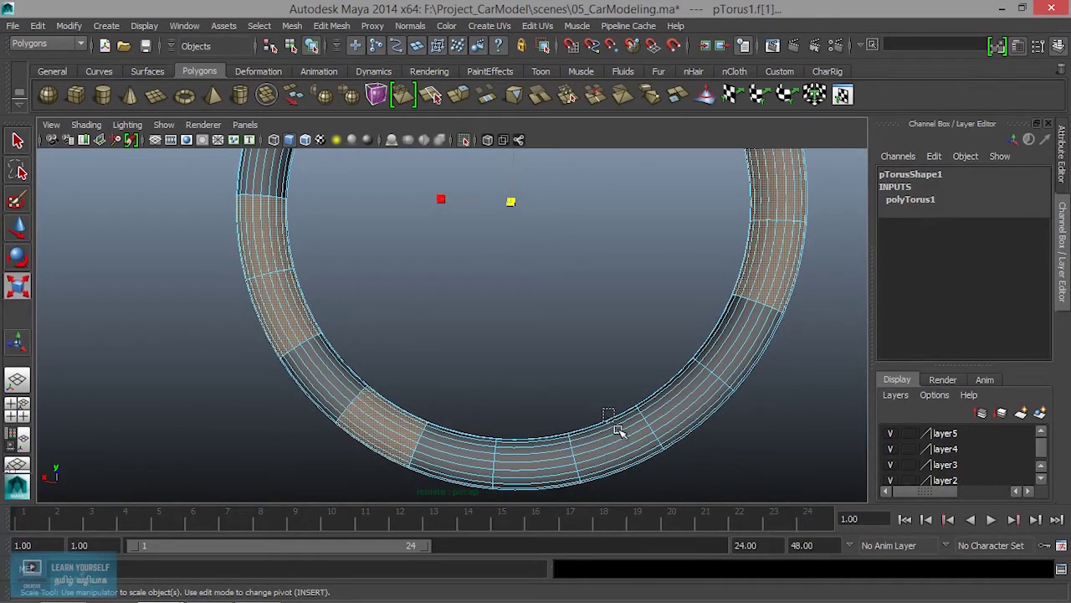
{"action": "left_click_drag", "start_coordinate": [634, 474], "coordinate": [634, 474], "text": "shift"}
{"action": "right_click_drag", "start_coordinate": [636, 468], "coordinate": [641, 430], "text": "alt"}
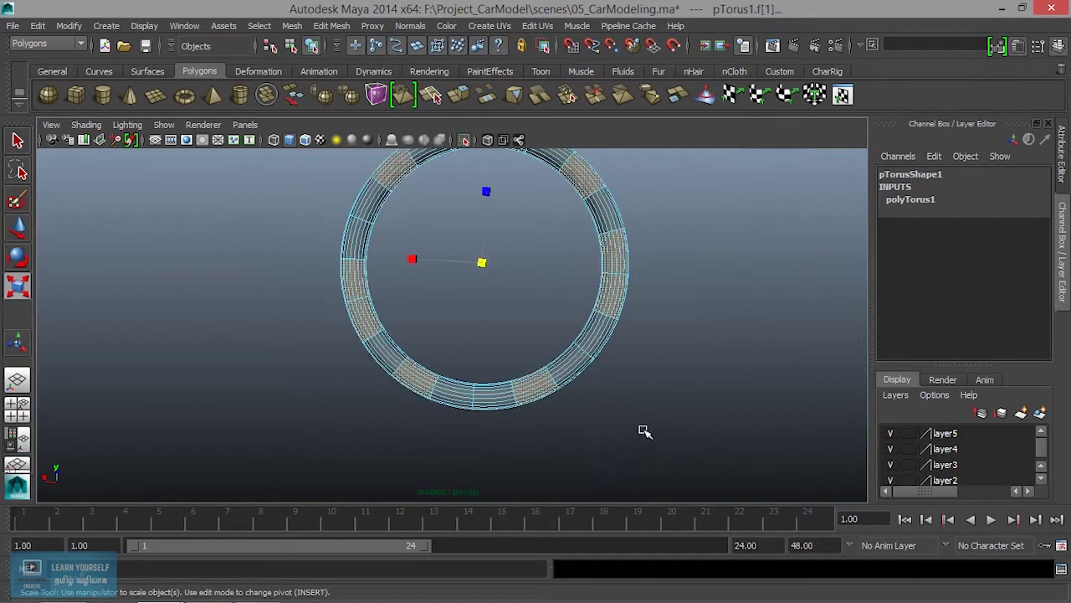
{"action": "left_click_drag", "start_coordinate": [641, 430], "coordinate": [641, 407], "text": "alt"}
{"action": "right_click_drag", "start_coordinate": [641, 407], "coordinate": [605, 365], "text": "alt"}
{"action": "left_click", "coordinate": [448, 96]}
{"action": "mouse_move", "coordinate": [519, 234]}
{"action": "left_mouse_down", "text": "alt"}
{"action": "mouse_move", "coordinate": [611, 226]}
{"action": "mouse_move", "coordinate": [415, 297]}
{"action": "mouse_move", "coordinate": [411, 288]}
{"action": "mouse_move", "coordinate": [450, 301]}
{"action": "mouse_move", "coordinate": [521, 342]}
{"action": "mouse_move", "coordinate": [530, 251]}
{"action": "left_mouse_up", "text": "alt"}
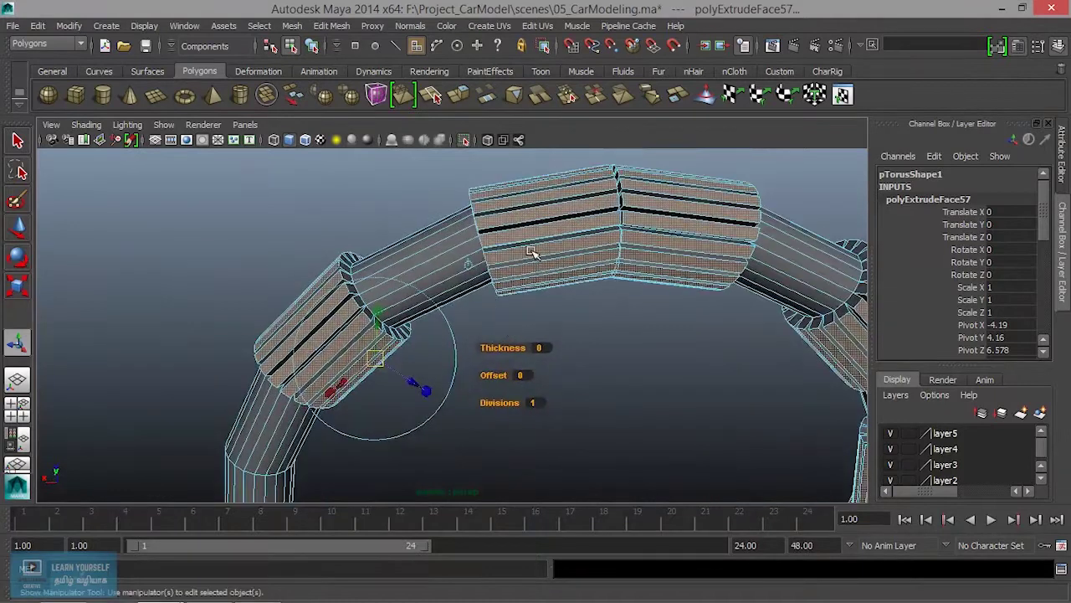
- Undo the extrusion and re-extrude the alternating rim bands with Divisions 2
{"action": "left_click_drag", "start_coordinate": [495, 306], "coordinate": [568, 284], "text": "alt"}
{"action": "key", "text": "ctrl+z"}
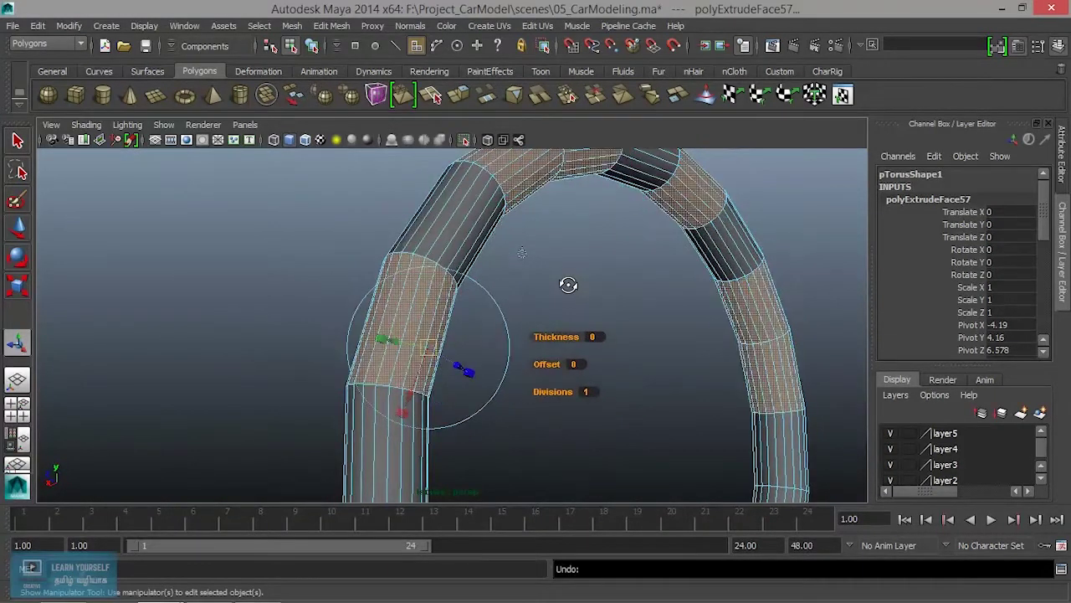
{"action": "key", "text": "ctrl+z"}
{"action": "left_click", "coordinate": [333, 26]}
{"action": "left_click", "coordinate": [369, 60]}
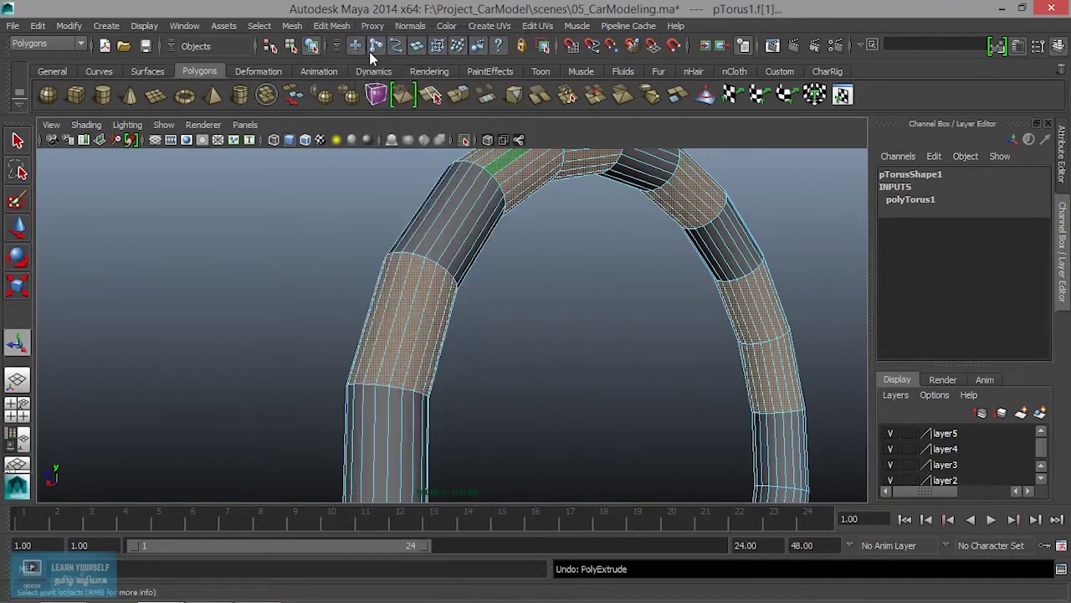
{"action": "left_click", "coordinate": [459, 95]}
- Inspect the extruded bands up close and turn on smooth preview with 3
{"action": "mouse_move", "coordinate": [468, 268]}
{"action": "left_mouse_down", "text": "alt"}
{"action": "mouse_move", "coordinate": [381, 349]}
{"action": "mouse_move", "coordinate": [407, 359]}
{"action": "left_mouse_up", "text": "alt"}
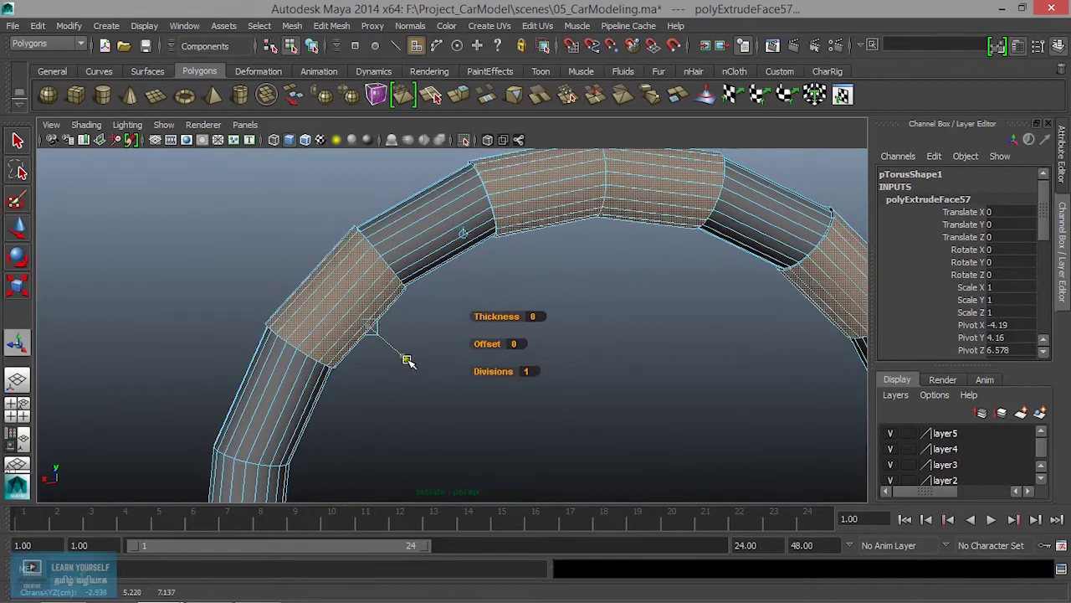
{"action": "left_click_drag", "start_coordinate": [447, 328], "coordinate": [368, 354], "text": "alt"}
{"action": "right_click_drag", "start_coordinate": [368, 354], "coordinate": [482, 355], "text": "alt"}
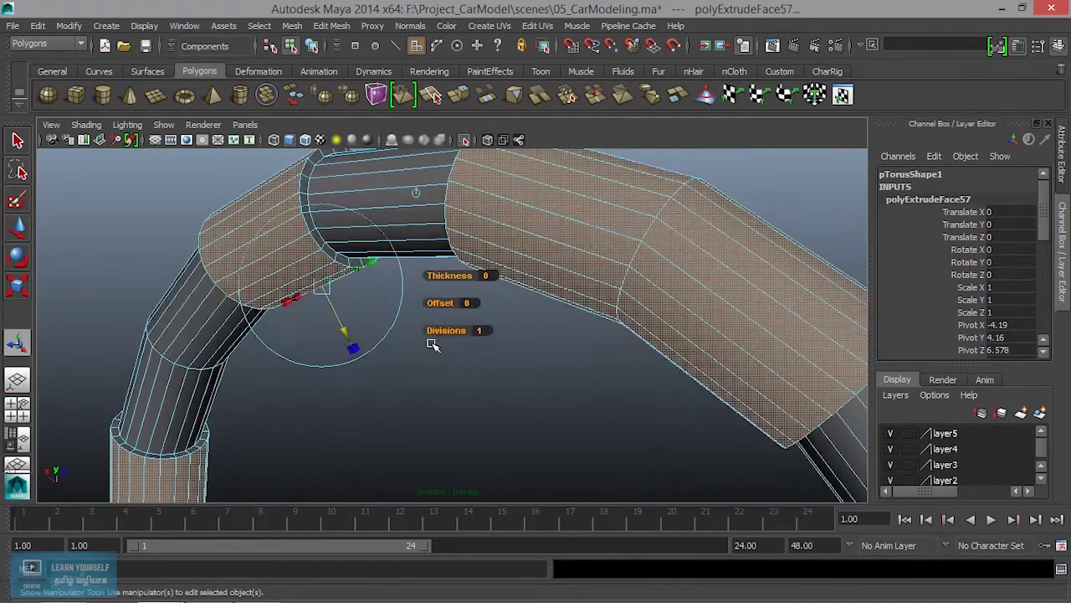
{"action": "right_click_drag", "start_coordinate": [395, 353], "coordinate": [398, 356], "text": "alt"}
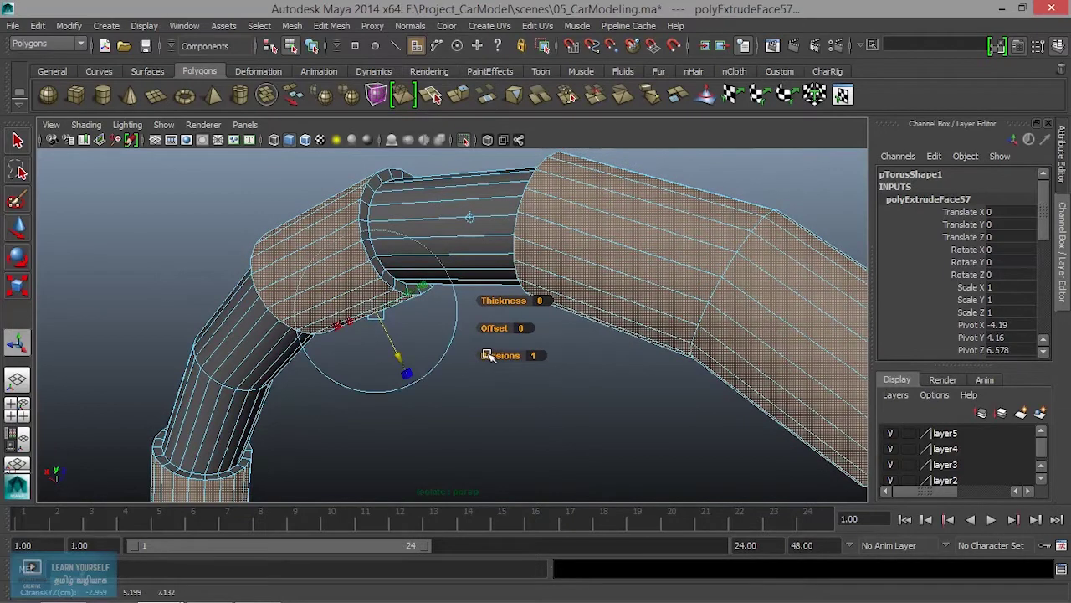
{"action": "left_click_drag", "start_coordinate": [428, 335], "coordinate": [511, 347], "text": "alt"}
{"action": "key", "text": "3"}
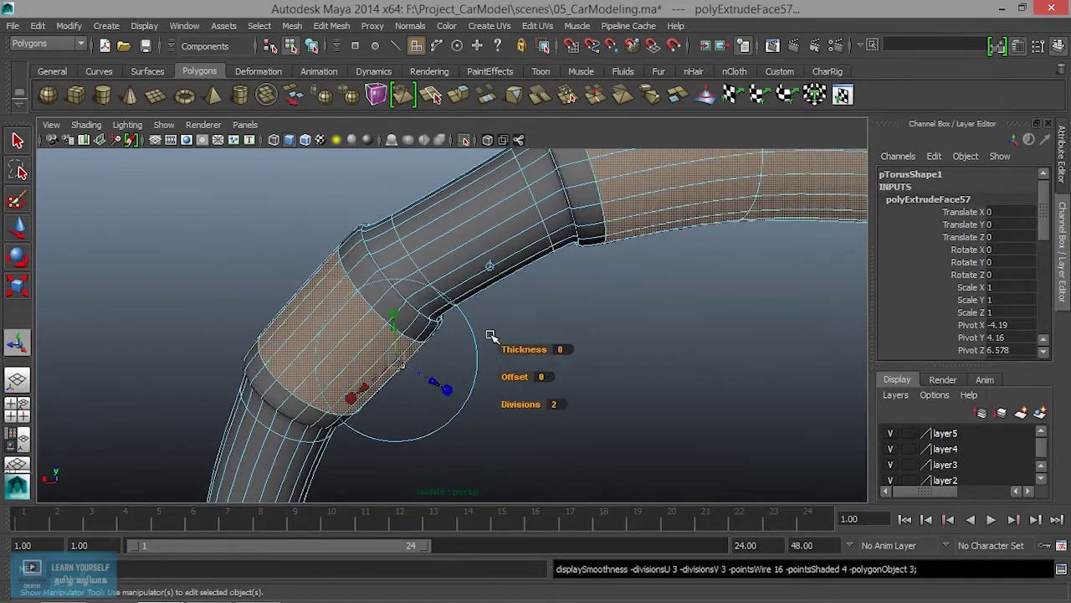
- Return to object mode and select the whole pTorus1 ring
{"action": "mouse_move", "coordinate": [491, 336]}
{"action": "left_mouse_down", "text": "alt"}
{"action": "mouse_move", "coordinate": [586, 331]}
{"action": "mouse_move", "coordinate": [634, 251]}
{"action": "left_mouse_up", "text": "alt"}
{"action": "right_click_drag", "start_coordinate": [634, 251], "coordinate": [698, 219]}
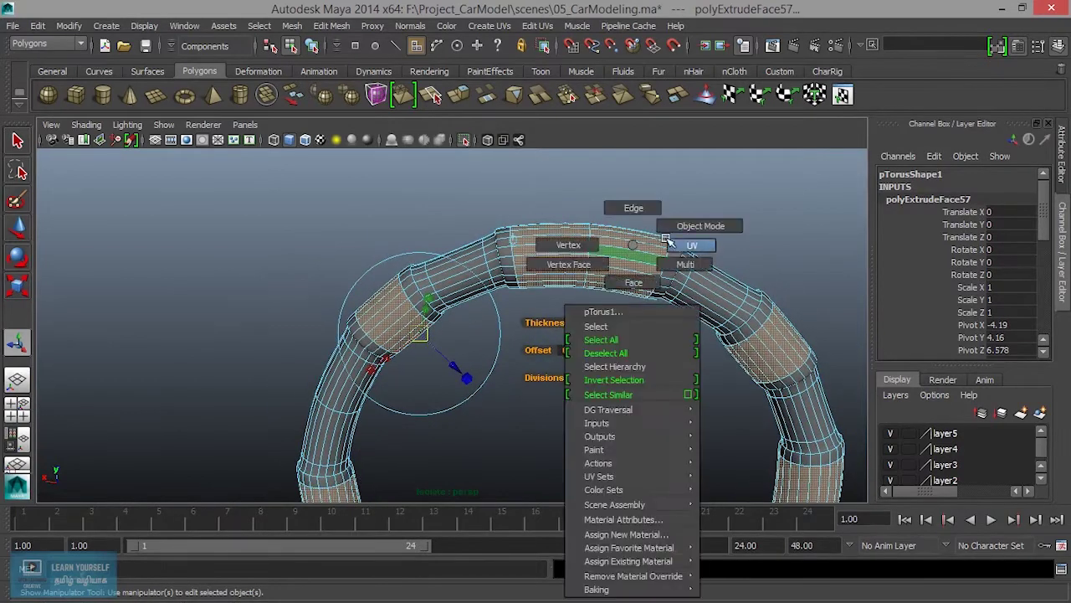
{"action": "left_click", "coordinate": [698, 219]}
{"action": "scroll", "coordinate": [469, 144], "scroll_direction": "up", "scroll_amount": 3}
{"action": "mouse_move", "coordinate": [469, 143]}
{"action": "left_mouse_down", "text": "alt"}
{"action": "mouse_move", "coordinate": [519, 254]}
{"action": "mouse_move", "coordinate": [569, 227]}
{"action": "mouse_move", "coordinate": [522, 216]}
{"action": "left_mouse_up", "text": "alt"}
{"action": "left_click", "coordinate": [581, 247]}
{"action": "mouse_move", "coordinate": [581, 246]}
{"action": "left_mouse_down", "text": "alt"}
{"action": "mouse_move", "coordinate": [593, 275]}
{"action": "mouse_move", "coordinate": [617, 287]}
{"action": "mouse_move", "coordinate": [598, 287]}
{"action": "left_mouse_up", "text": "alt"}
- Shrink the torus slightly to 1.955, then undo an accidental polySurface52 selection
{"action": "key", "text": "r"}
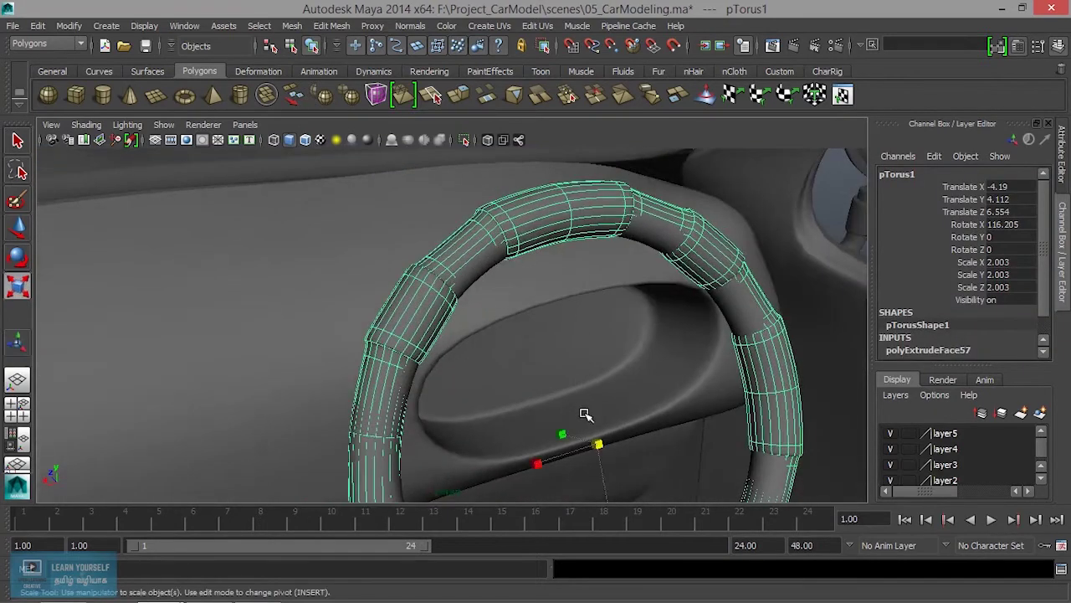
{"action": "left_click_drag", "start_coordinate": [600, 445], "coordinate": [634, 398]}
{"action": "left_click", "coordinate": [814, 269]}
{"action": "mouse_move", "coordinate": [645, 346]}
{"action": "left_mouse_down", "text": "alt"}
{"action": "mouse_move", "coordinate": [686, 346]}
{"action": "mouse_move", "coordinate": [693, 318]}
{"action": "mouse_move", "coordinate": [553, 327]}
{"action": "mouse_move", "coordinate": [664, 313]}
{"action": "mouse_move", "coordinate": [612, 310]}
{"action": "left_mouse_up", "text": "alt"}
{"action": "key", "text": "ctrl+z"}
{"action": "key", "text": "ctrl+z"}
{"action": "key", "text": "ctrl+z"}
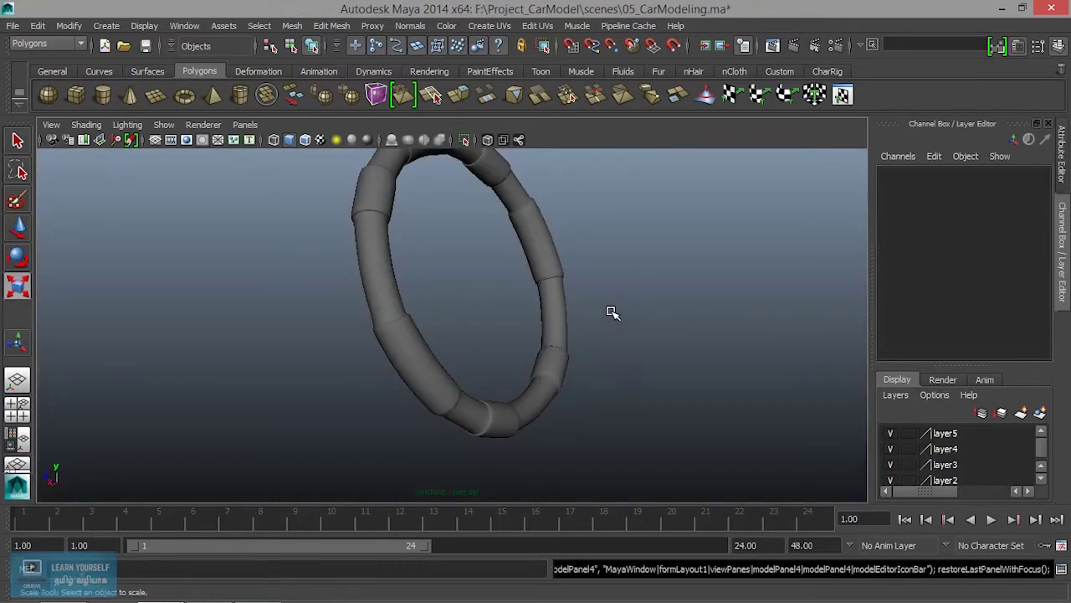
{"action": "key", "text": "ctrl+z"}
{"action": "key", "text": "ctrl+z"}
{"action": "key", "text": "ctrl+z"}
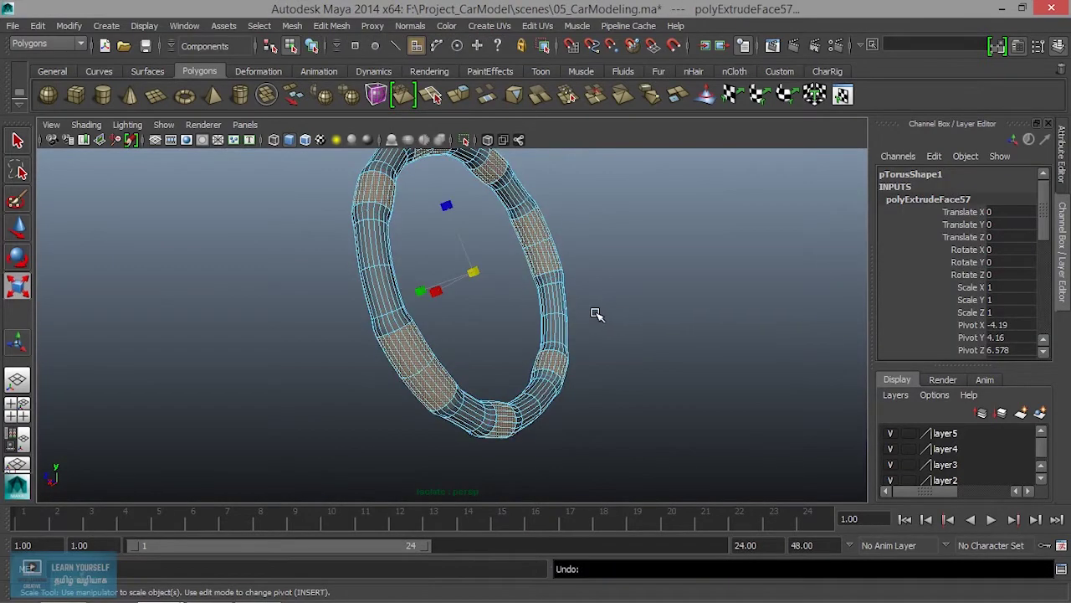
- Undo the earlier mesh changes while reframing the torus
{"action": "left_click_drag", "start_coordinate": [596, 314], "coordinate": [443, 331], "text": "alt"}
{"action": "middle_click_drag", "start_coordinate": [456, 309], "coordinate": [483, 402], "text": "alt"}
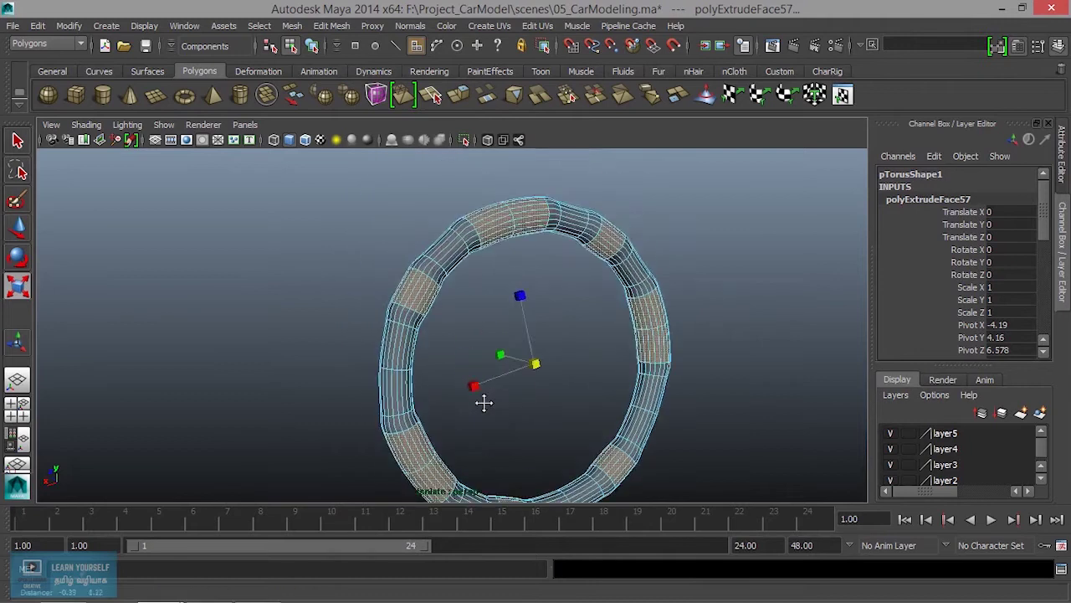
{"action": "key", "text": "ctrl+z"}
{"action": "key", "text": "ctrl+z"}
{"action": "left_click_drag", "start_coordinate": [500, 385], "coordinate": [473, 376], "text": "alt"}
{"action": "mouse_move", "coordinate": [474, 376]}
{"action": "right_mouse_down", "text": "alt"}
{"action": "mouse_move", "coordinate": [547, 419]}
{"action": "mouse_move", "coordinate": [588, 424]}
{"action": "right_mouse_up", "text": "alt"}
{"action": "key", "text": "ctrl+z"}
{"action": "key", "text": "ctrl+z"}
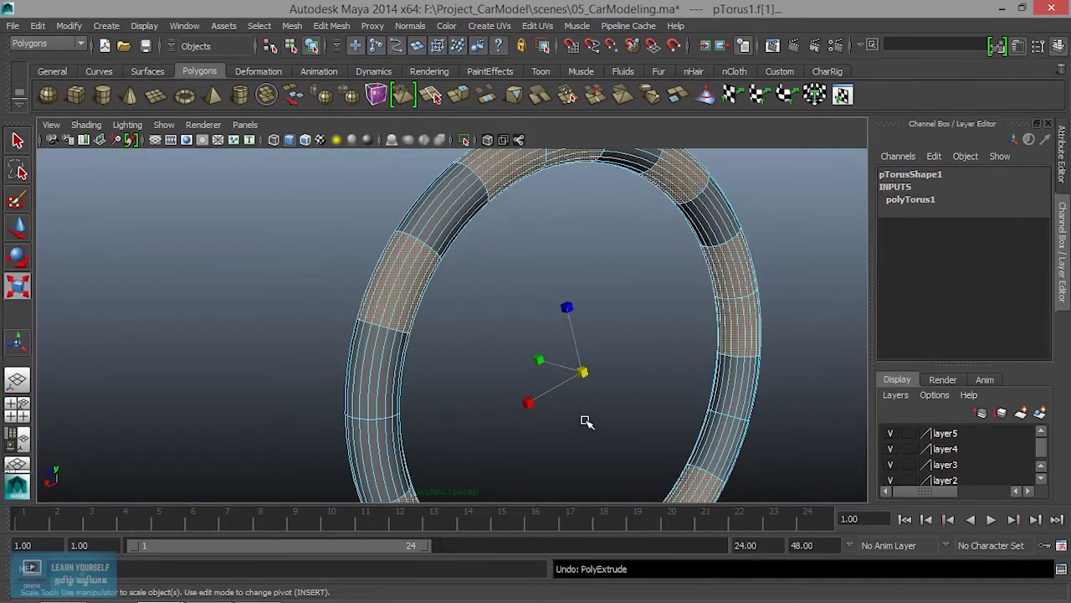
{"action": "scroll", "coordinate": [579, 412], "scroll_direction": "down", "scroll_amount": 3}
{"action": "mouse_move", "coordinate": [578, 412]}
{"action": "left_mouse_down", "text": "alt"}
{"action": "mouse_move", "coordinate": [354, 383]}
{"action": "mouse_move", "coordinate": [491, 392]}
{"action": "left_mouse_up", "text": "alt"}
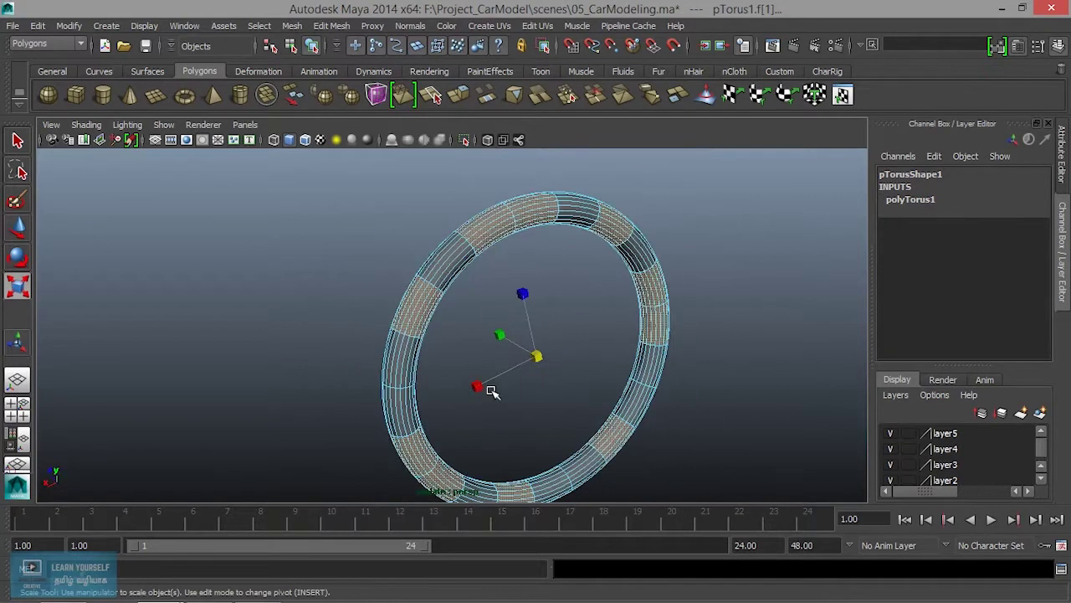
- Re-extrude the selected rim faces and raise the extrusion divisions from 1 to 2
{"action": "left_click", "coordinate": [465, 94]}
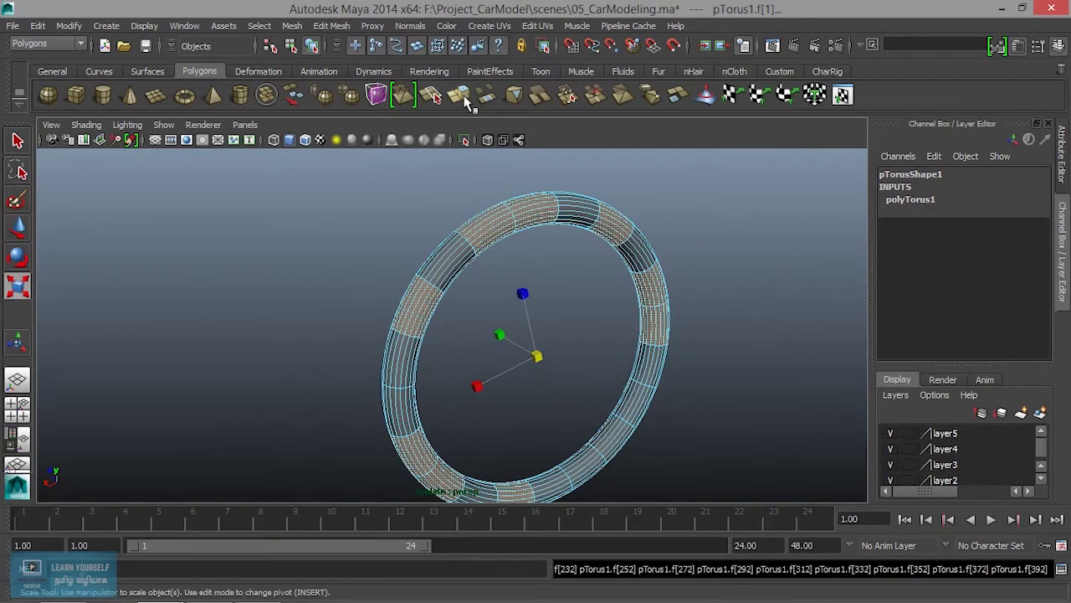
{"action": "mouse_move", "coordinate": [591, 361]}
{"action": "left_mouse_down", "text": "alt"}
{"action": "mouse_move", "coordinate": [581, 394]}
{"action": "mouse_move", "coordinate": [547, 285]}
{"action": "mouse_move", "coordinate": [587, 411]}
{"action": "mouse_move", "coordinate": [582, 394]}
{"action": "mouse_move", "coordinate": [561, 426]}
{"action": "mouse_move", "coordinate": [557, 318]}
{"action": "left_mouse_up", "text": "alt"}
{"action": "key", "text": "ctrl+e"}
{"action": "mouse_move", "coordinate": [486, 213]}
{"action": "left_mouse_down", "text": "alt"}
{"action": "mouse_move", "coordinate": [594, 326]}
{"action": "mouse_move", "coordinate": [555, 320]}
{"action": "mouse_move", "coordinate": [590, 398]}
{"action": "left_mouse_up", "text": "alt"}
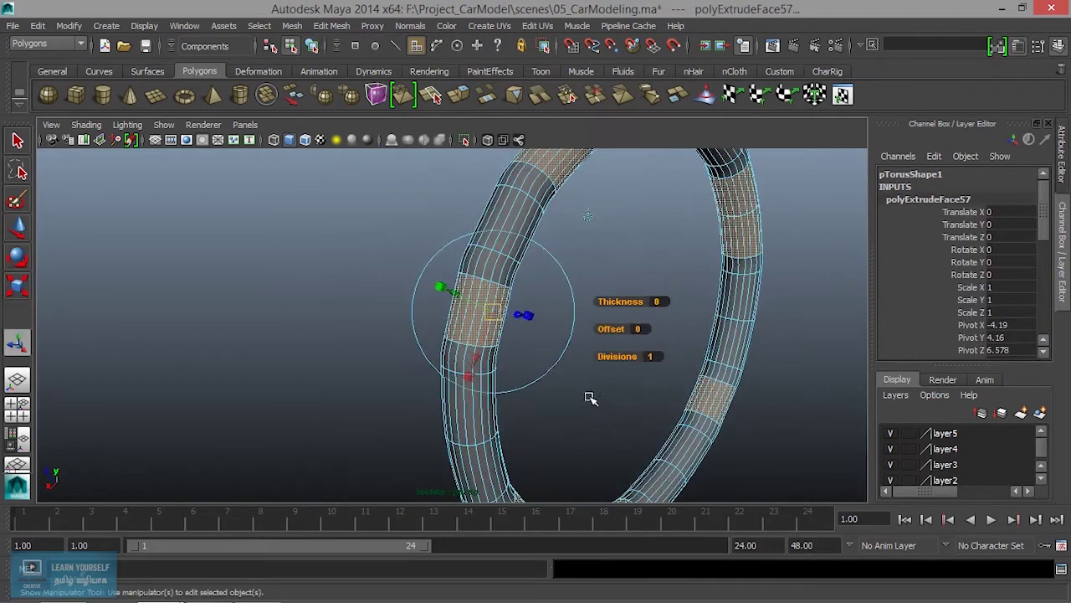
{"action": "left_click", "coordinate": [521, 315]}
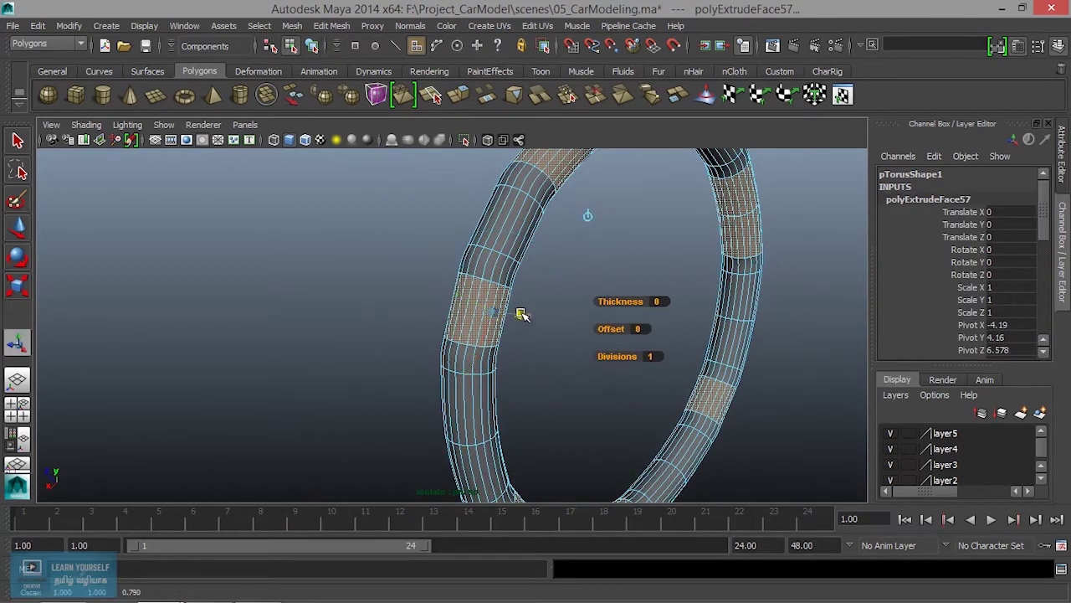
{"action": "mouse_move", "coordinate": [575, 375]}
{"action": "left_mouse_down", "text": "alt"}
{"action": "mouse_move", "coordinate": [495, 371]}
{"action": "mouse_move", "coordinate": [505, 339]}
{"action": "left_mouse_up", "text": "alt"}
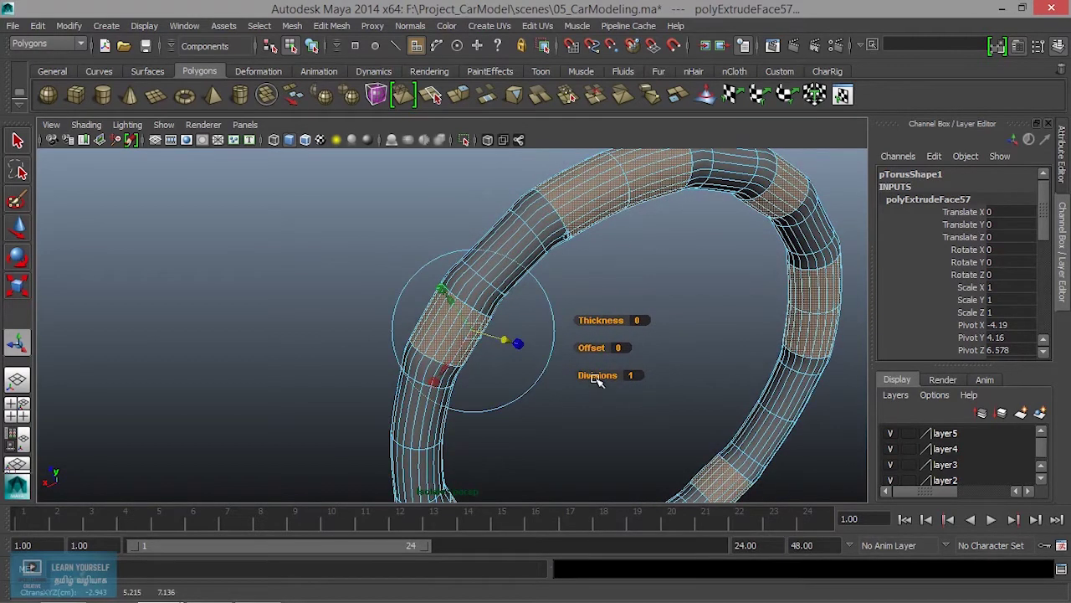
{"action": "mouse_move", "coordinate": [597, 377]}
{"action": "left_mouse_down"}
{"action": "mouse_move", "coordinate": [632, 375]}
{"action": "mouse_move", "coordinate": [575, 299]}
{"action": "left_mouse_up"}
- Undo the extrusion so only the polyTorus1 input remains
{"action": "key", "text": "ctrl+z"}
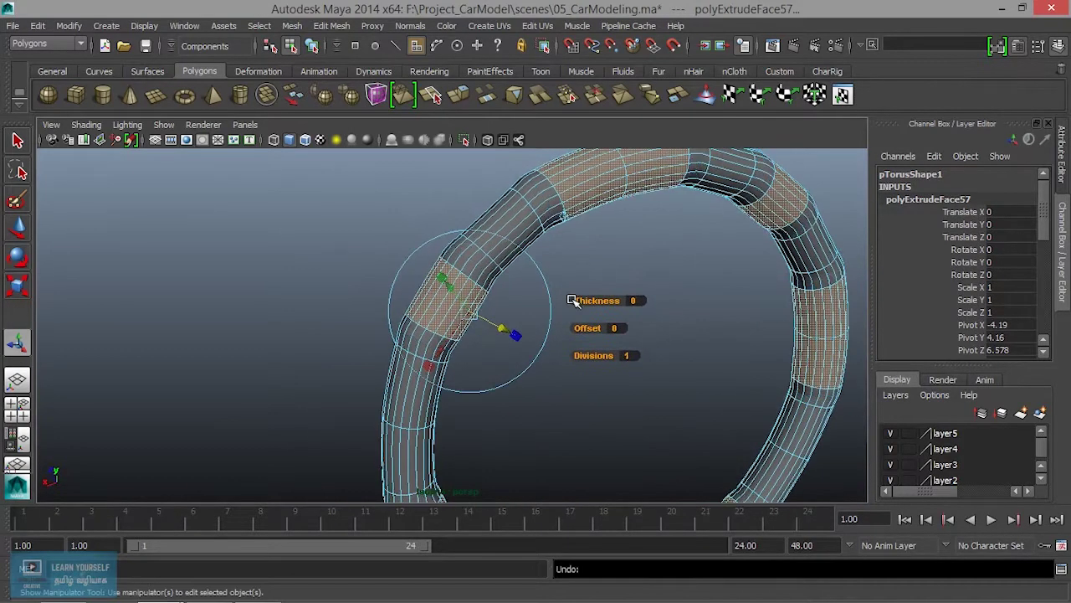
{"action": "key", "text": "ctrl+z"}
{"action": "scroll", "coordinate": [572, 337], "scroll_direction": "down", "scroll_amount": 5}
{"action": "mouse_move", "coordinate": [603, 347]}
{"action": "left_mouse_down", "text": "alt"}
{"action": "mouse_move", "coordinate": [588, 354]}
{"action": "mouse_move", "coordinate": [536, 334]}
{"action": "mouse_move", "coordinate": [528, 349]}
{"action": "mouse_move", "coordinate": [541, 340]}
{"action": "left_mouse_up", "text": "alt"}
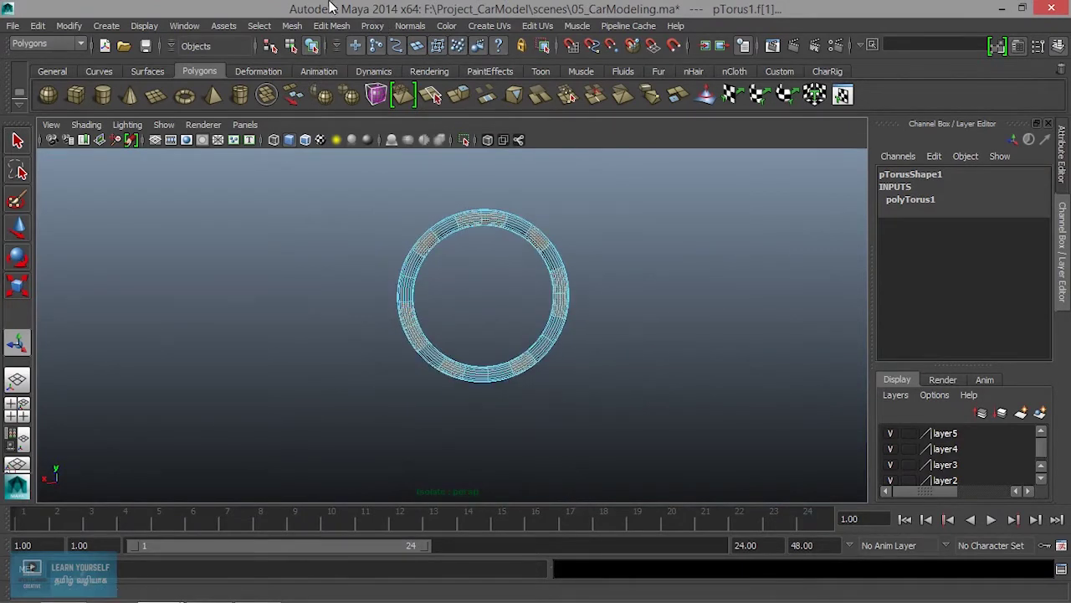
- Extract the selected alternating face bands from the torus as separate pieces
{"action": "left_click", "coordinate": [292, 26]}
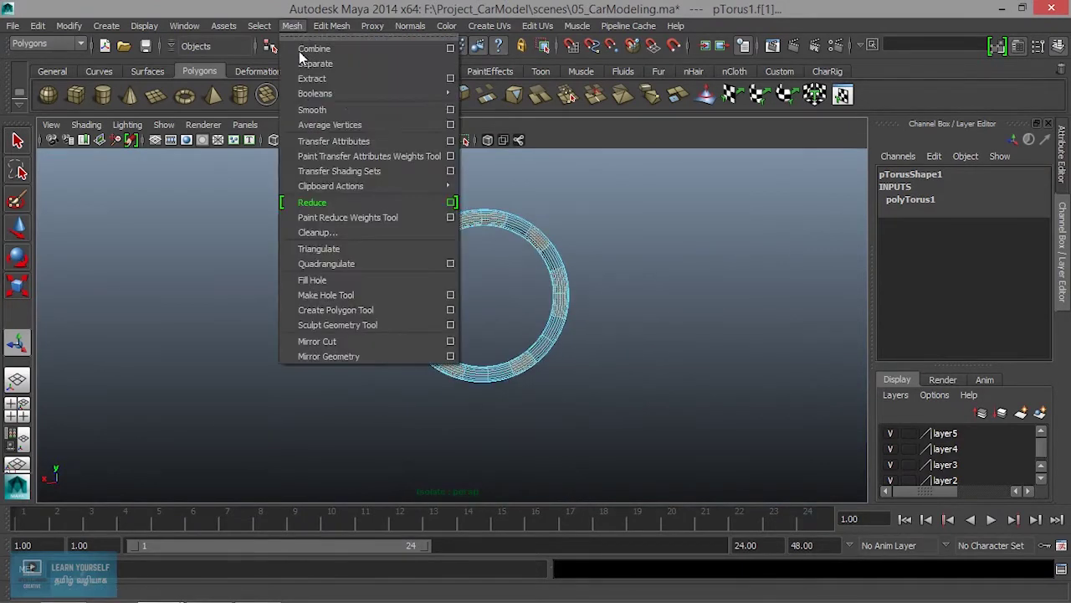
{"action": "left_click", "coordinate": [334, 78]}
{"action": "scroll", "coordinate": [647, 347], "scroll_direction": "up", "scroll_amount": 3}
{"action": "left_click_drag", "start_coordinate": [647, 348], "coordinate": [566, 435], "text": "alt"}
- Return to Object Mode, clear the selection and select the top ring segment
{"action": "right_click_drag", "start_coordinate": [601, 281], "coordinate": [661, 229]}
{"action": "scroll", "coordinate": [601, 284], "scroll_direction": "down", "scroll_amount": 5}
{"action": "left_click", "coordinate": [597, 299]}
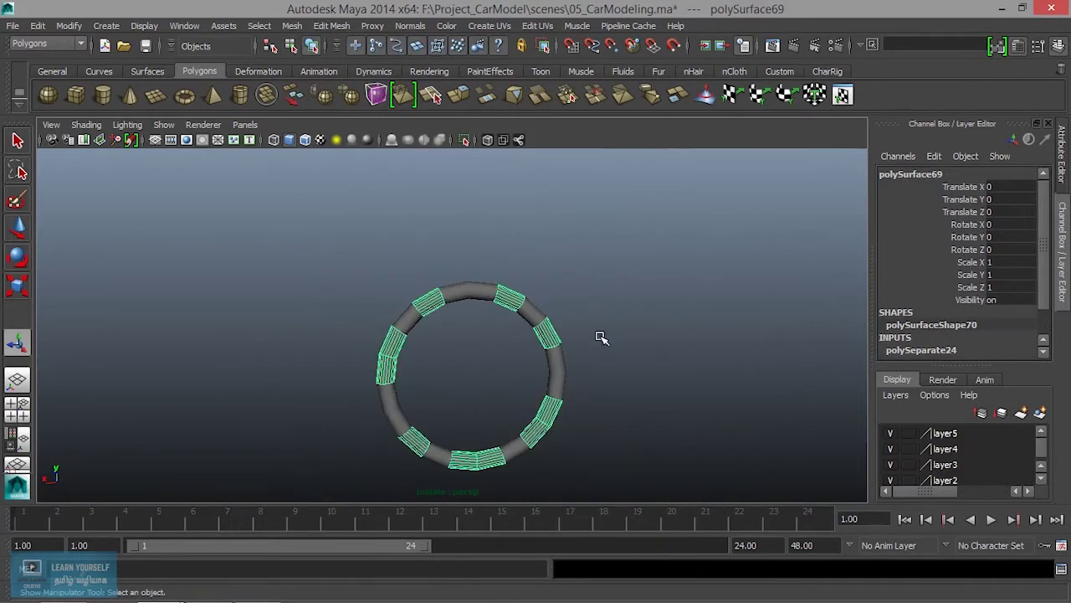
{"action": "left_click", "coordinate": [603, 329]}
{"action": "scroll", "coordinate": [589, 352], "scroll_direction": "up", "scroll_amount": 2}
{"action": "scroll", "coordinate": [567, 354], "scroll_direction": "up", "scroll_amount": 2}
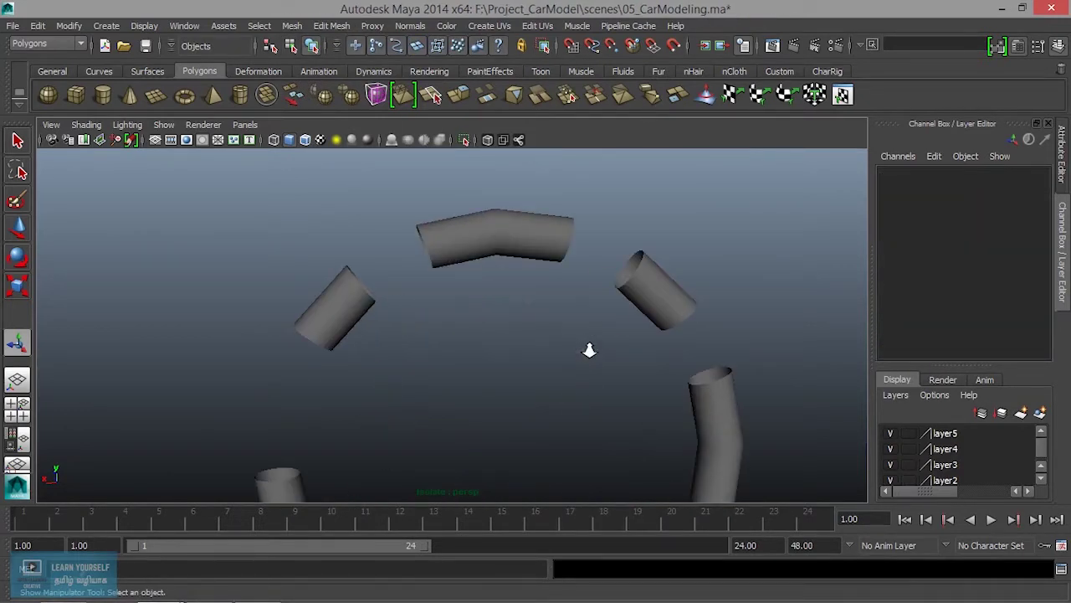
{"action": "scroll", "coordinate": [567, 354], "scroll_direction": "up", "scroll_amount": 2}
{"action": "left_click", "coordinate": [503, 179]}
{"action": "scroll", "coordinate": [514, 244], "scroll_direction": "down", "scroll_amount": 3}
{"action": "scroll", "coordinate": [569, 326], "scroll_direction": "up", "scroll_amount": 3}
{"action": "left_click_drag", "start_coordinate": [569, 325], "coordinate": [521, 318], "text": "alt"}
{"action": "scroll", "coordinate": [502, 335], "scroll_direction": "up", "scroll_amount": 2}
{"action": "scroll", "coordinate": [598, 363], "scroll_direction": "up", "scroll_amount": 2}
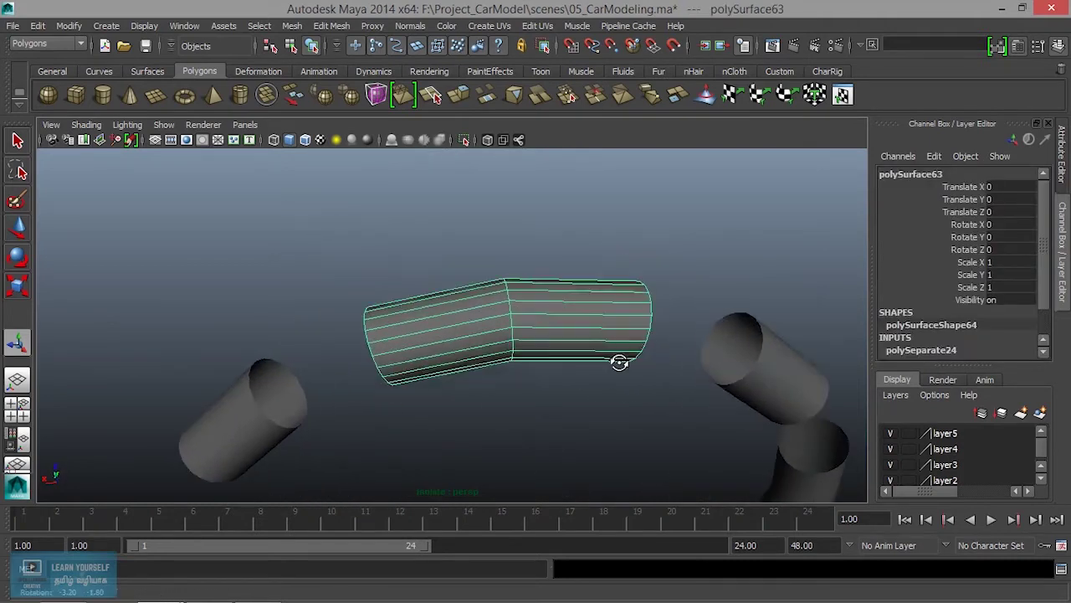
{"action": "left_click_drag", "start_coordinate": [597, 363], "coordinate": [402, 151], "text": "alt"}
- Extrude the top segment's faces at zero offset (polyExtrudeFace57)
{"action": "left_click", "coordinate": [459, 94]}
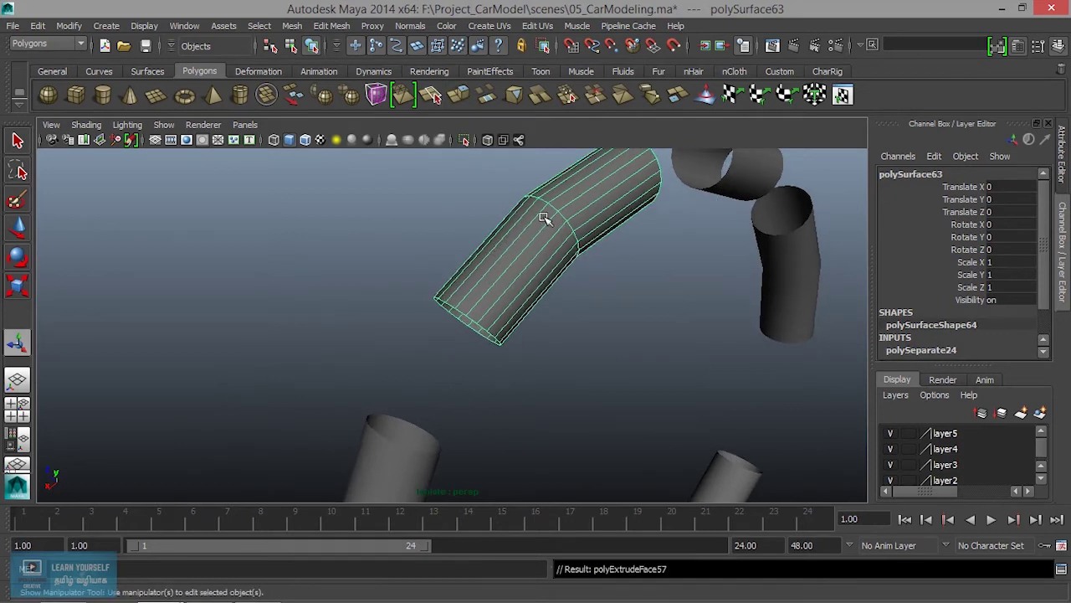
{"action": "mouse_move", "coordinate": [469, 343]}
{"action": "left_mouse_down", "text": "alt"}
{"action": "mouse_move", "coordinate": [550, 318]}
{"action": "mouse_move", "coordinate": [525, 407]}
{"action": "mouse_move", "coordinate": [477, 350]}
{"action": "mouse_move", "coordinate": [425, 323]}
{"action": "mouse_move", "coordinate": [485, 245]}
{"action": "left_mouse_up", "text": "alt"}
{"action": "left_click", "coordinate": [474, 348]}
{"action": "left_click", "coordinate": [482, 355]}
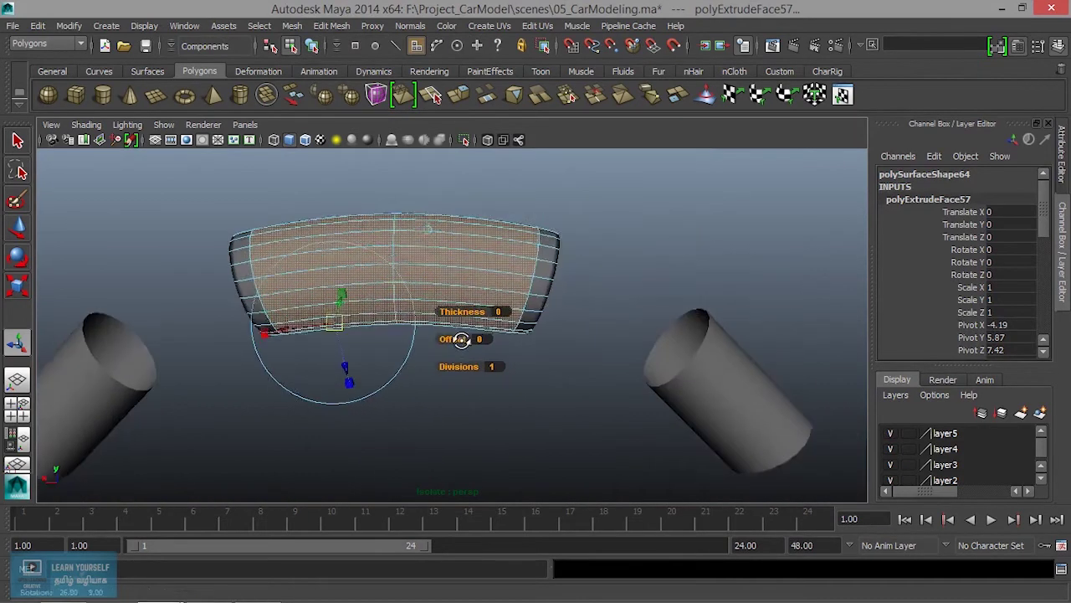
- Reselect the top rim segment, polySurface63, after toggling isolate view on and off
{"action": "right_click_drag", "start_coordinate": [484, 245], "coordinate": [542, 227]}
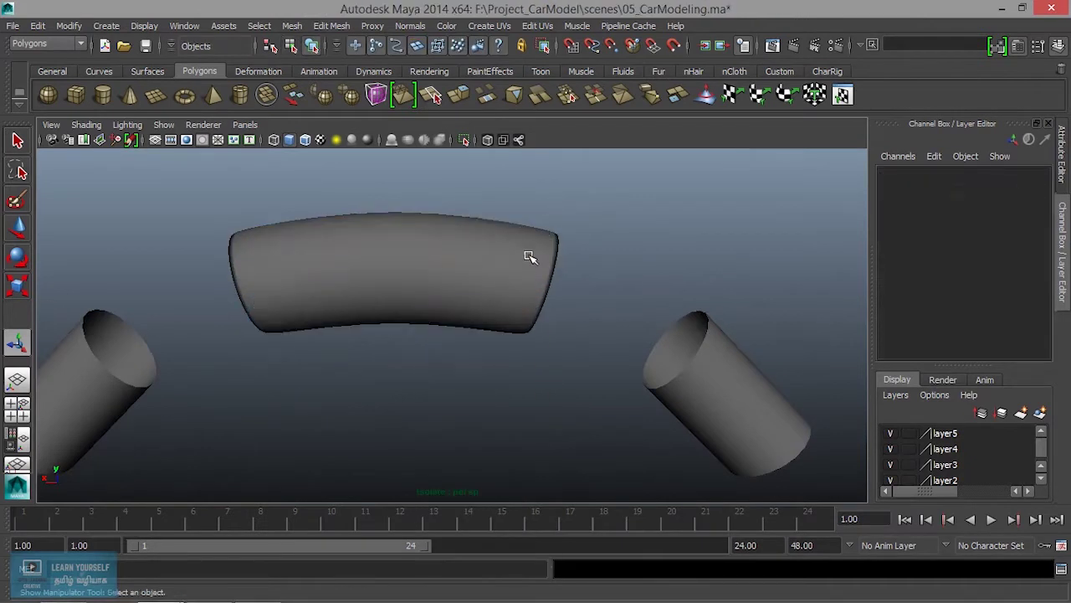
{"action": "left_click", "coordinate": [464, 140]}
{"action": "left_click", "coordinate": [465, 141]}
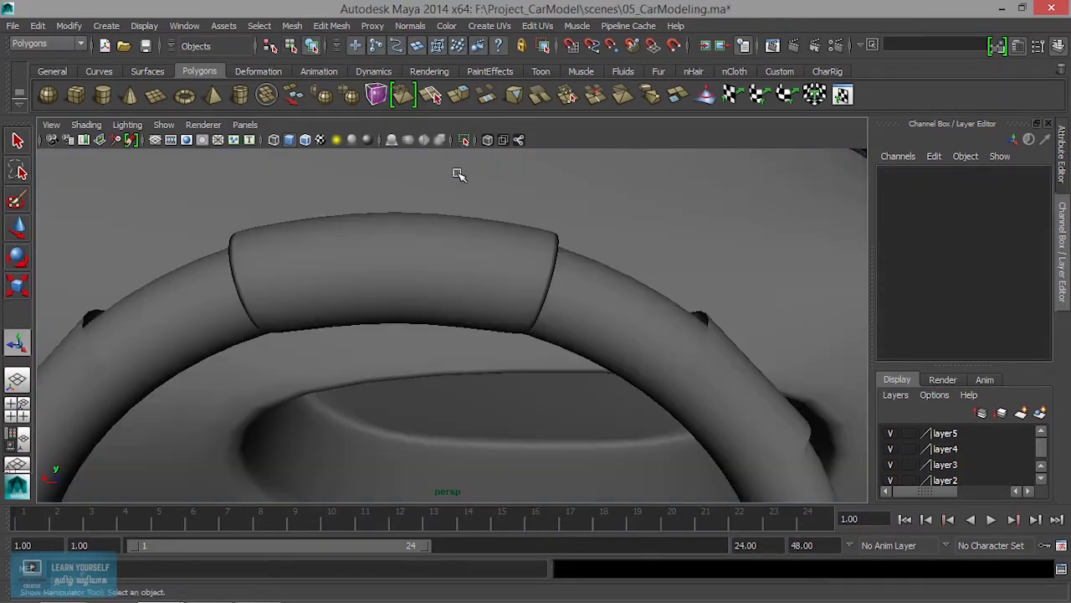
{"action": "mouse_move", "coordinate": [490, 302]}
{"action": "left_mouse_down", "text": "alt"}
{"action": "mouse_move", "coordinate": [545, 285]}
{"action": "mouse_move", "coordinate": [469, 287]}
{"action": "mouse_move", "coordinate": [687, 290]}
{"action": "left_mouse_up", "text": "alt"}
{"action": "left_click", "coordinate": [764, 290]}
{"action": "left_click", "coordinate": [503, 247]}
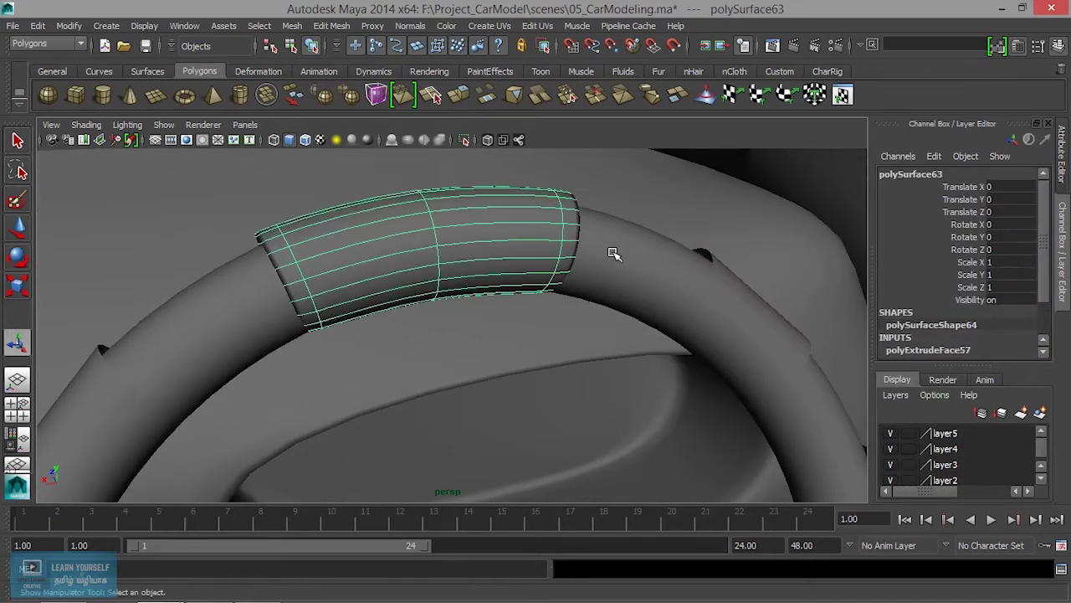
{"action": "scroll", "coordinate": [958, 255], "scroll_direction": "down", "scroll_amount": 2}
- Set the top segment's extrusion Local Translate Z to 0.035
{"action": "left_click", "coordinate": [944, 303]}
{"action": "scroll", "coordinate": [1025, 318], "scroll_direction": "down", "scroll_amount": 2}
{"action": "scroll", "coordinate": [1017, 332], "scroll_direction": "down", "scroll_amount": 3}
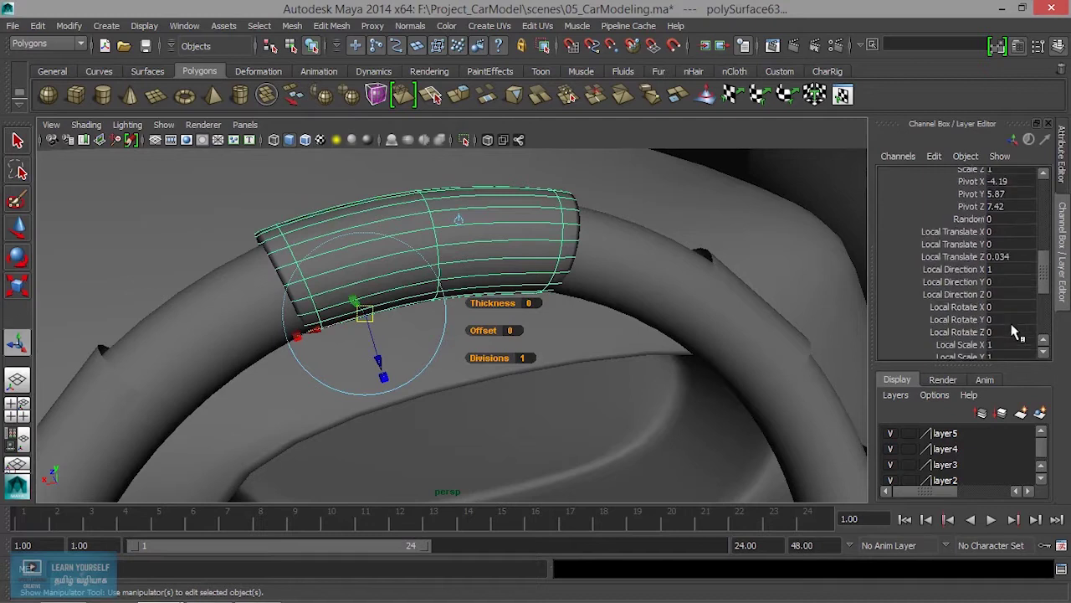
{"action": "double_click", "coordinate": [1012, 258]}
{"action": "type", "text": "0.035"}
{"action": "key", "text": "Return"}
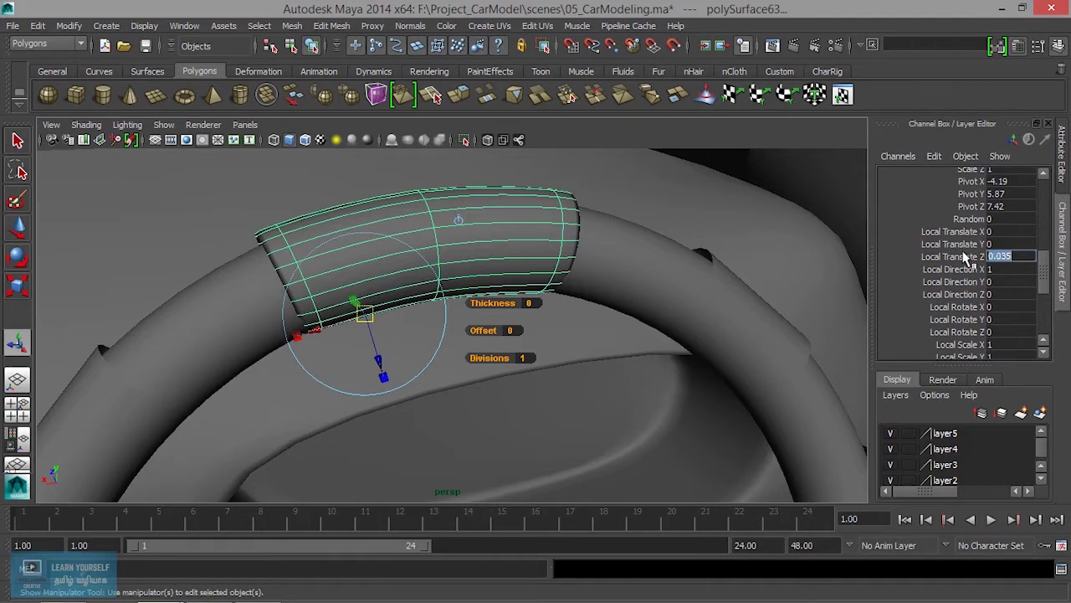
{"action": "left_click_drag", "start_coordinate": [854, 268], "coordinate": [507, 391], "text": "alt"}
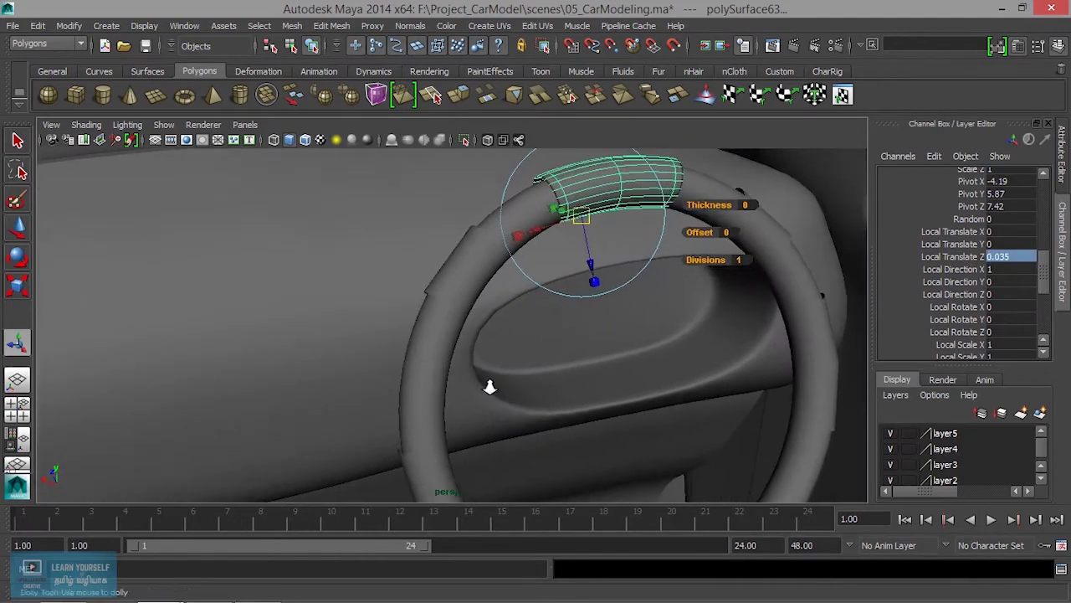
{"action": "left_click", "coordinate": [450, 250]}
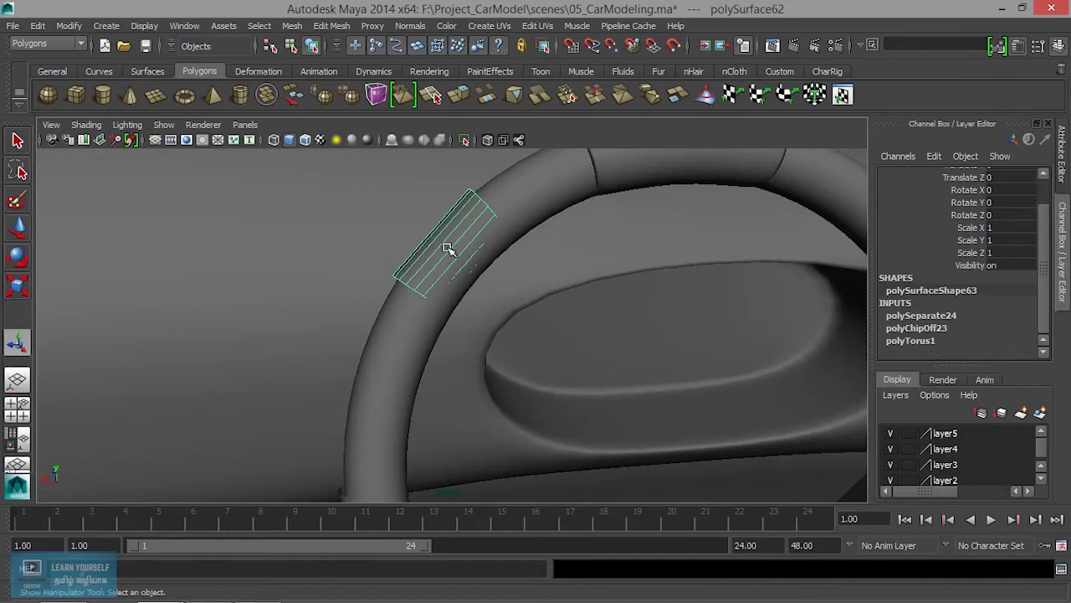
- Extrude the selected rim face with a Local Translate Z of 0.035
{"action": "left_click", "coordinate": [459, 95]}
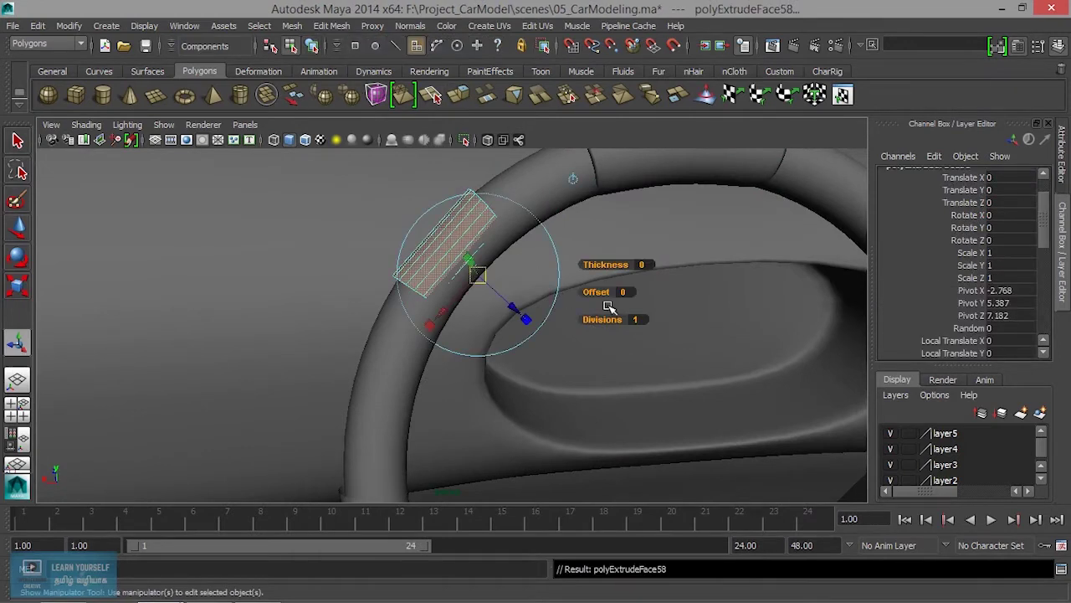
{"action": "scroll", "coordinate": [1029, 293], "scroll_direction": "down", "scroll_amount": 4}
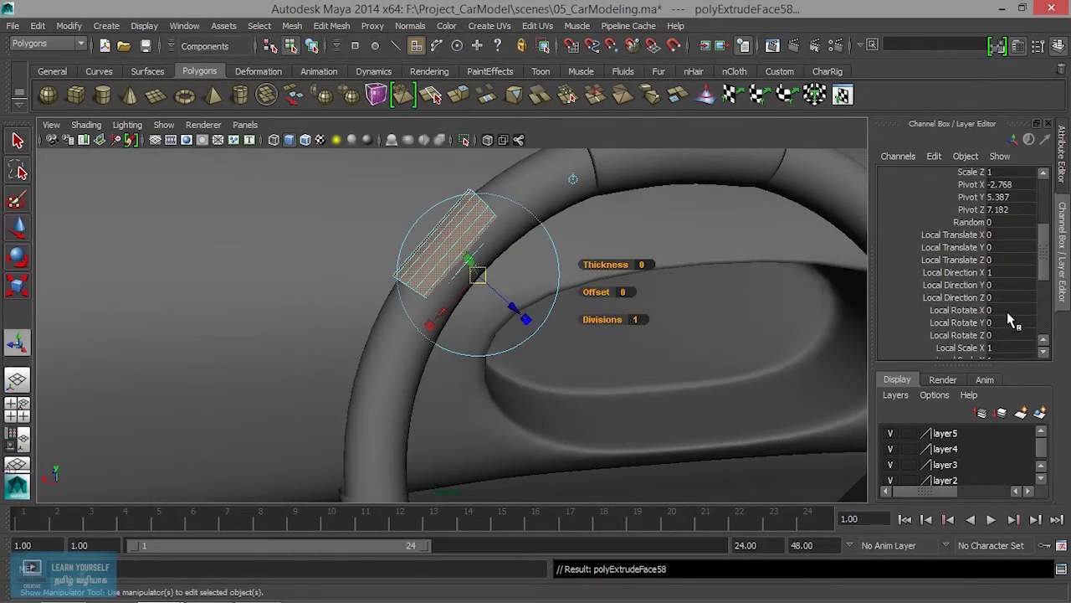
{"action": "double_click", "coordinate": [1021, 261]}
{"action": "type", "text": ".035"}
{"action": "key", "text": "Return"}
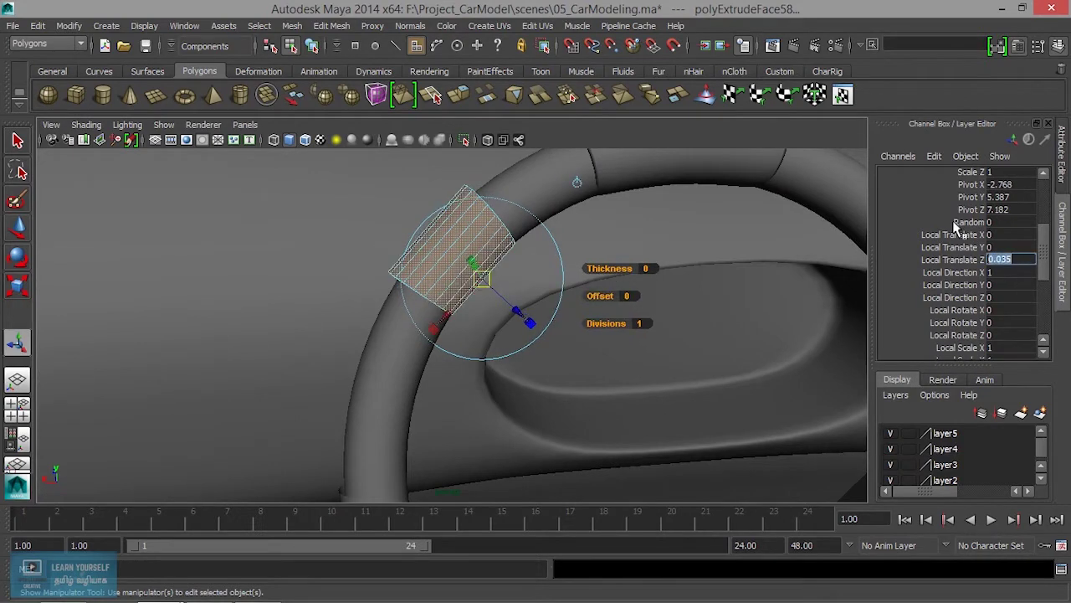
- Return to object selection and select the upper-right rim segment
{"action": "mouse_move", "coordinate": [667, 323]}
{"action": "left_mouse_down", "text": "alt"}
{"action": "mouse_move", "coordinate": [554, 363]}
{"action": "mouse_move", "coordinate": [555, 349]}
{"action": "mouse_move", "coordinate": [521, 344]}
{"action": "mouse_move", "coordinate": [485, 303]}
{"action": "left_mouse_up", "text": "alt"}
{"action": "right_click_drag", "start_coordinate": [485, 303], "coordinate": [550, 230]}
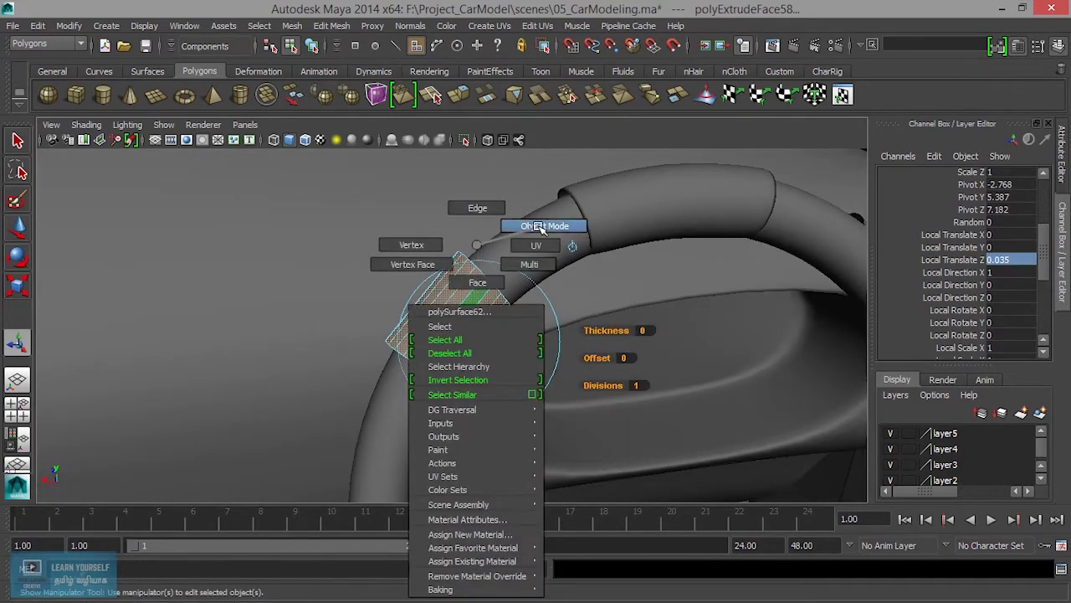
{"action": "key", "text": "3"}
{"action": "middle_click_drag", "start_coordinate": [521, 371], "coordinate": [575, 203], "text": "alt"}
{"action": "middle_click_drag", "start_coordinate": [426, 530], "coordinate": [426, 363], "text": "alt"}
{"action": "left_click", "coordinate": [426, 363]}
{"action": "mouse_move", "coordinate": [507, 379]}
{"action": "middle_mouse_down", "text": "alt"}
{"action": "mouse_move", "coordinate": [425, 375]}
{"action": "mouse_move", "coordinate": [557, 371]}
{"action": "middle_mouse_up", "text": "alt"}
{"action": "scroll", "coordinate": [561, 367], "scroll_direction": "down", "scroll_amount": 3}
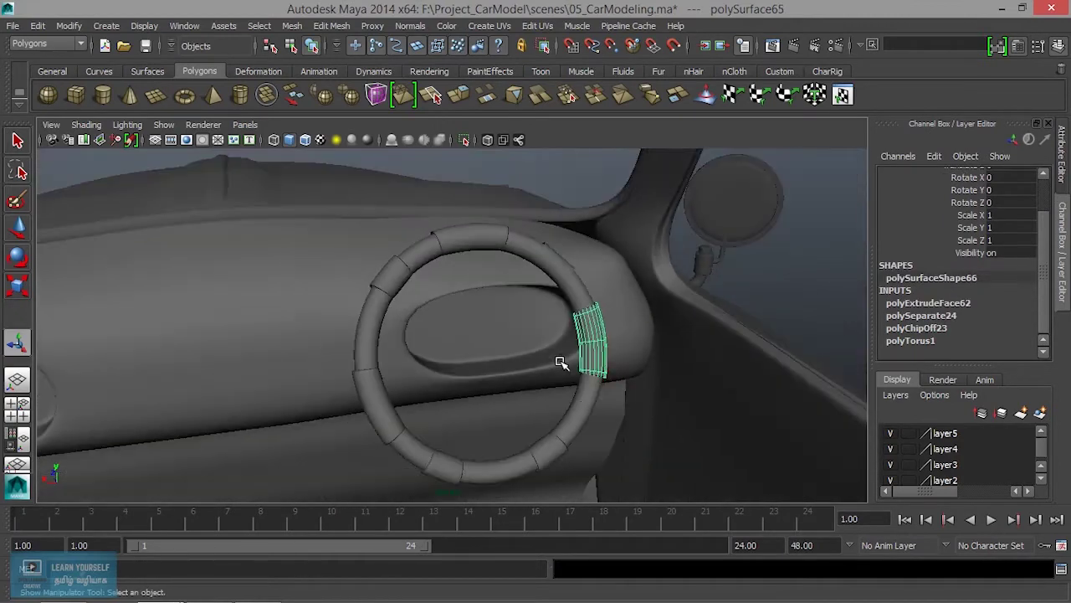
{"action": "left_click_drag", "start_coordinate": [564, 364], "coordinate": [547, 421], "text": "alt"}
{"action": "right_click_drag", "start_coordinate": [548, 421], "coordinate": [643, 358], "text": "alt"}
{"action": "left_click", "coordinate": [569, 282]}
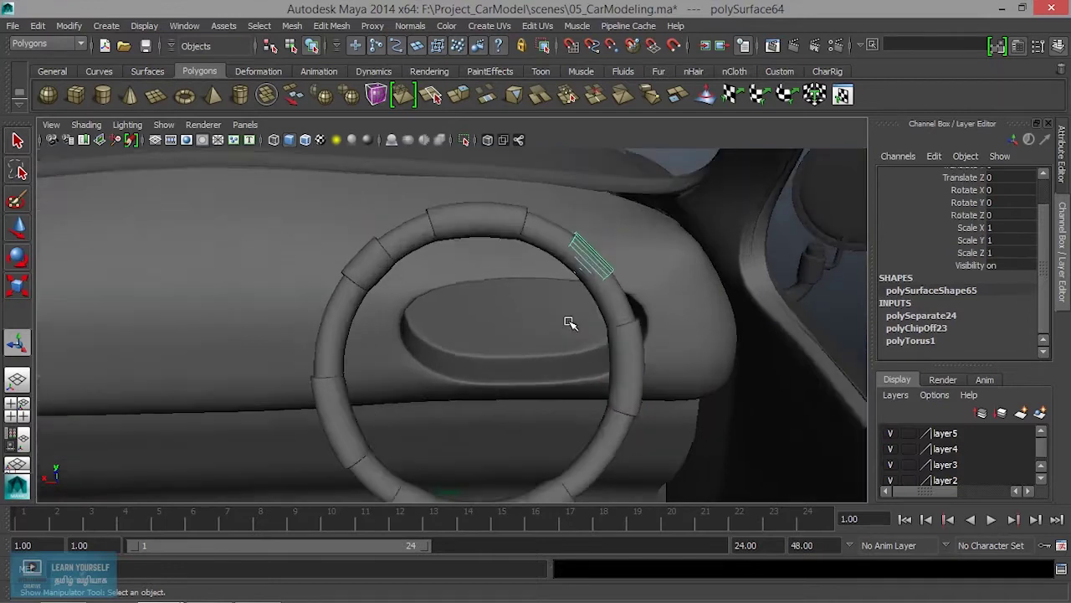
{"action": "scroll", "coordinate": [569, 323], "scroll_direction": "up", "scroll_amount": 5}
{"action": "left_click_drag", "start_coordinate": [505, 366], "coordinate": [477, 335], "text": "alt"}
- Extrude the upper-right segment's face with a Local Translate Z of 0.03
{"action": "left_click", "coordinate": [460, 95]}
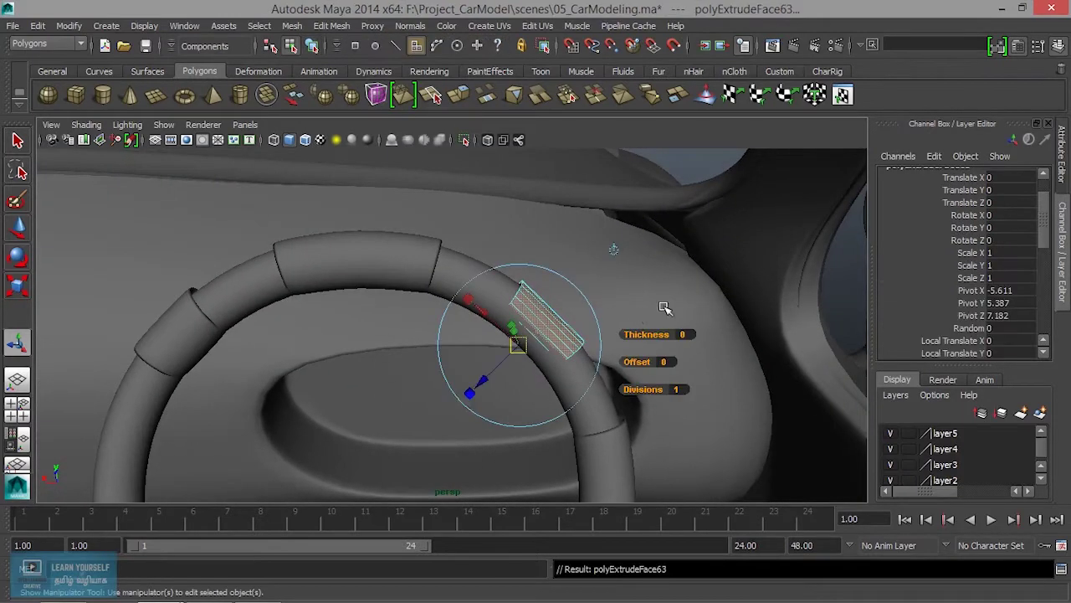
{"action": "scroll", "coordinate": [1004, 306], "scroll_direction": "down", "scroll_amount": 3}
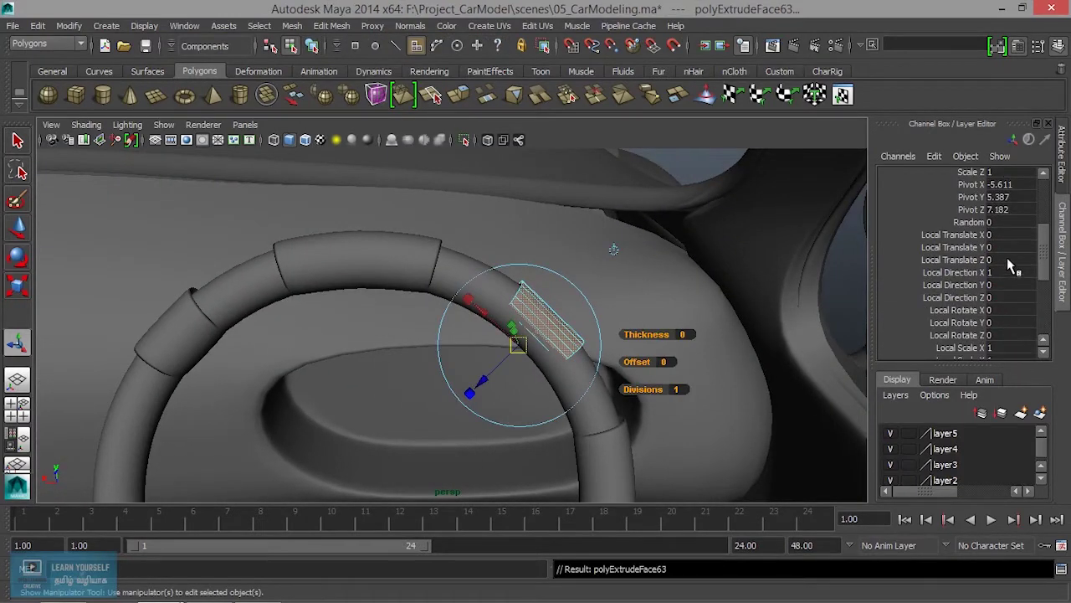
{"action": "type", "text": "0.03"}
{"action": "key", "text": "Return"}
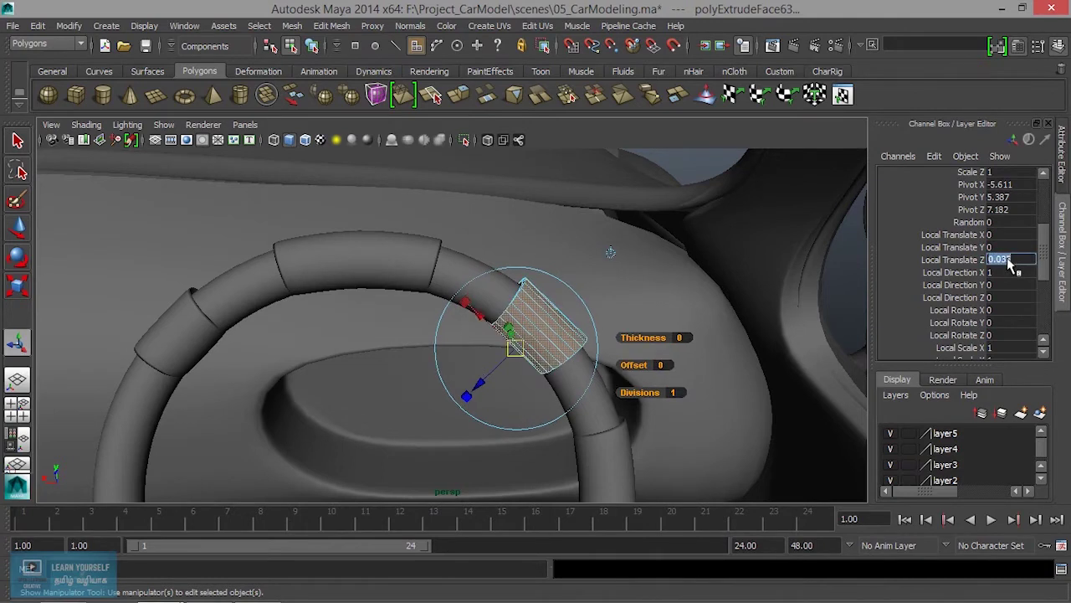
{"action": "right_click_drag", "start_coordinate": [561, 244], "coordinate": [627, 226]}
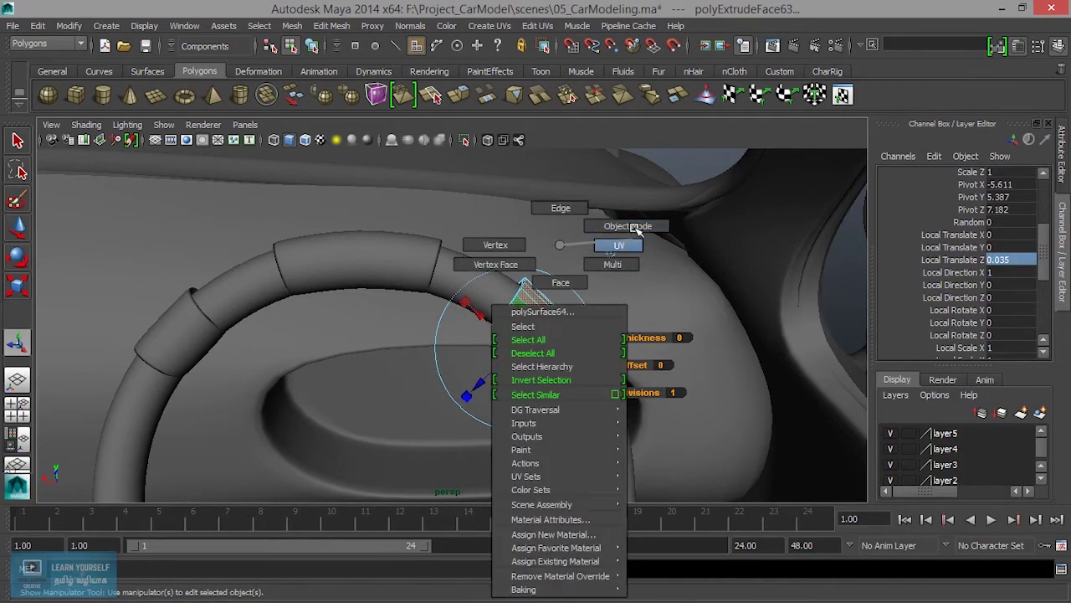
{"action": "left_click", "coordinate": [578, 341]}
{"action": "key", "text": "1"}
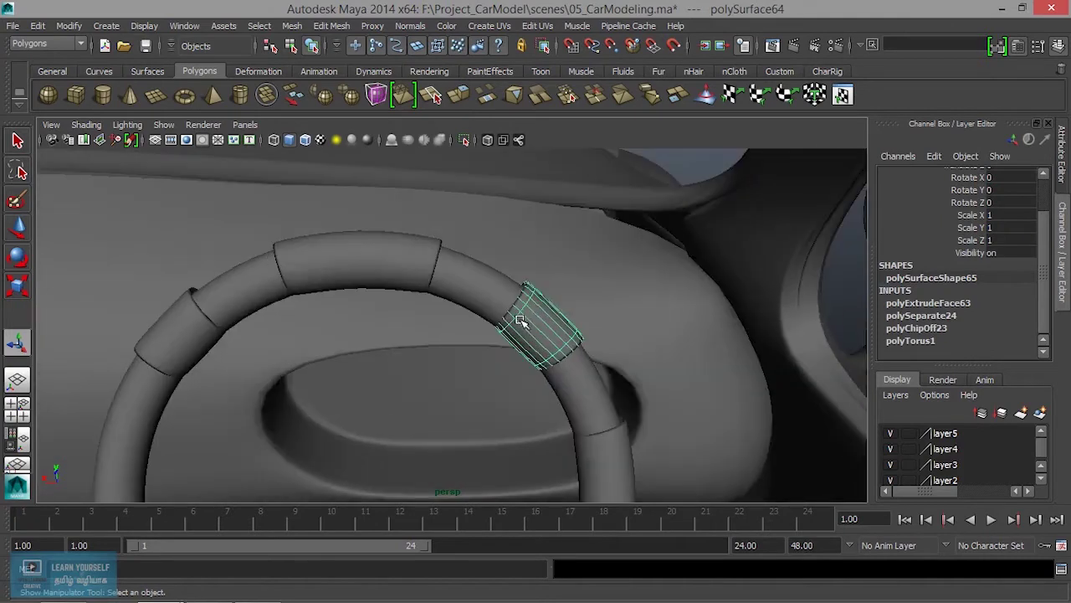
- Create a new polygon cylinder, pCylinder25
{"action": "left_click_drag", "start_coordinate": [519, 321], "coordinate": [590, 199], "text": "alt"}
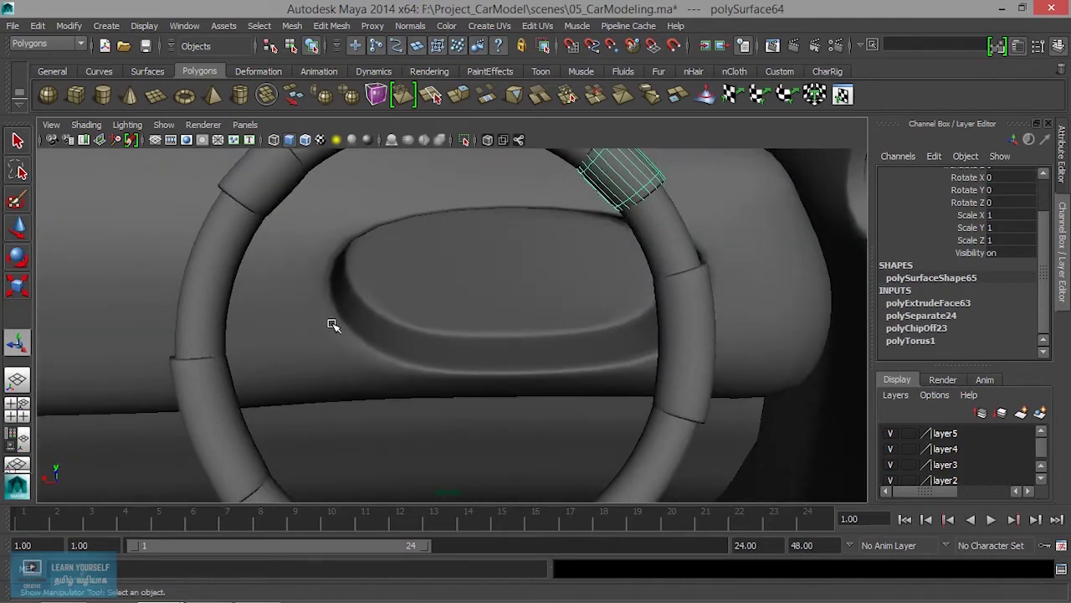
{"action": "mouse_move", "coordinate": [429, 379]}
{"action": "left_mouse_down", "text": "alt"}
{"action": "mouse_move", "coordinate": [541, 378]}
{"action": "mouse_move", "coordinate": [421, 370]}
{"action": "mouse_move", "coordinate": [488, 349]}
{"action": "mouse_move", "coordinate": [372, 167]}
{"action": "left_mouse_up", "text": "alt"}
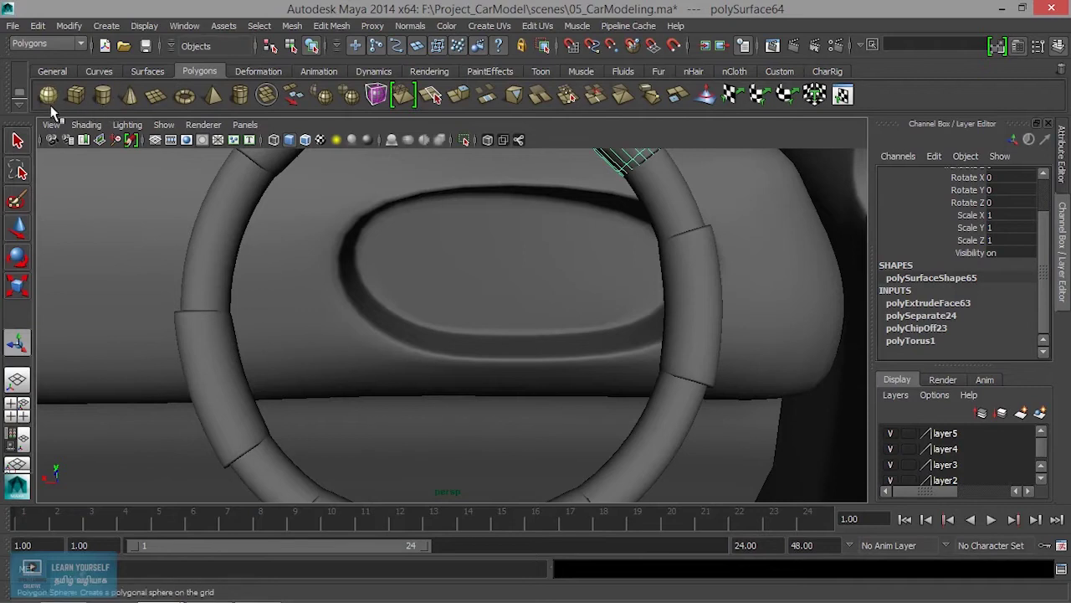
{"action": "left_click", "coordinate": [103, 96]}
- Frame the new cylinder and move it up to the steering wheel at Y 4.89, Z 6.823
{"action": "left_click_drag", "start_coordinate": [306, 236], "coordinate": [440, 286], "text": "alt"}
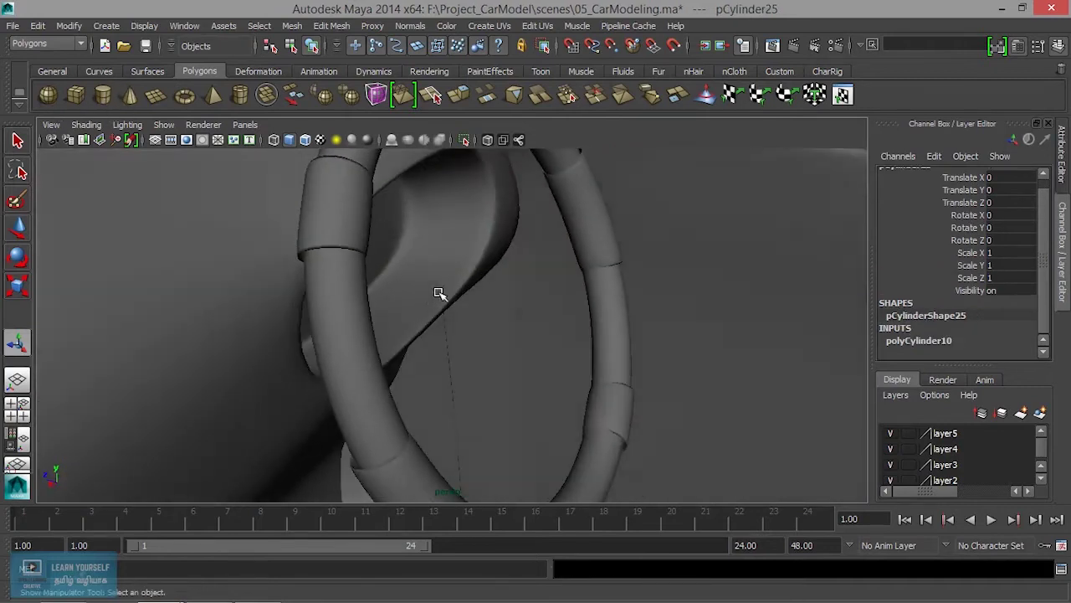
{"action": "key", "text": "f"}
{"action": "scroll", "coordinate": [445, 286], "scroll_direction": "down", "scroll_amount": 5}
{"action": "scroll", "coordinate": [550, 323], "scroll_direction": "down", "scroll_amount": 3}
{"action": "key", "text": "w"}
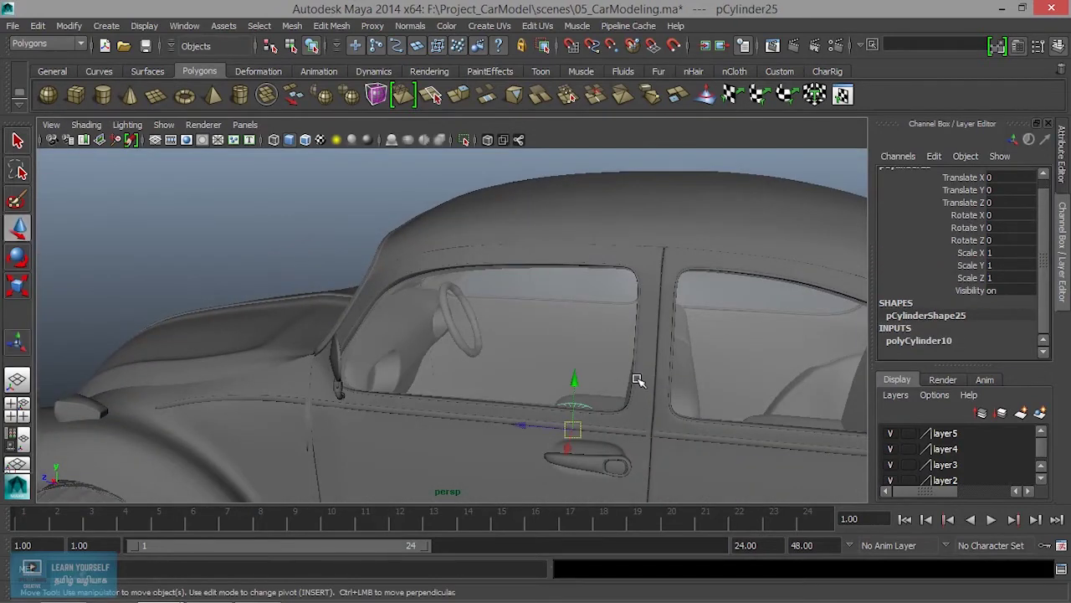
{"action": "left_click_drag", "start_coordinate": [582, 382], "coordinate": [579, 283]}
{"action": "left_click_drag", "start_coordinate": [545, 340], "coordinate": [492, 353]}
{"action": "key", "text": "space"}
{"action": "key", "text": "space"}
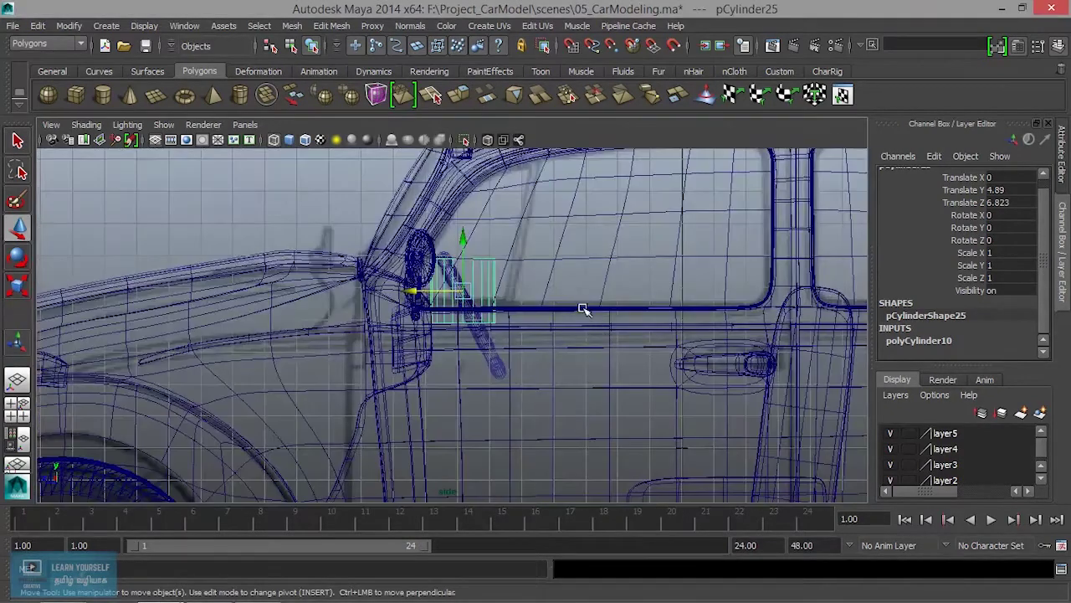
{"action": "scroll", "coordinate": [554, 387], "scroll_direction": "up", "scroll_amount": 3}
{"action": "scroll", "coordinate": [555, 358], "scroll_direction": "up", "scroll_amount": 2}
{"action": "scroll", "coordinate": [477, 318], "scroll_direction": "up", "scroll_amount": 2}
- Scale the cylinder down to 0.441 and roughly tilt it around X
{"action": "key", "text": "r"}
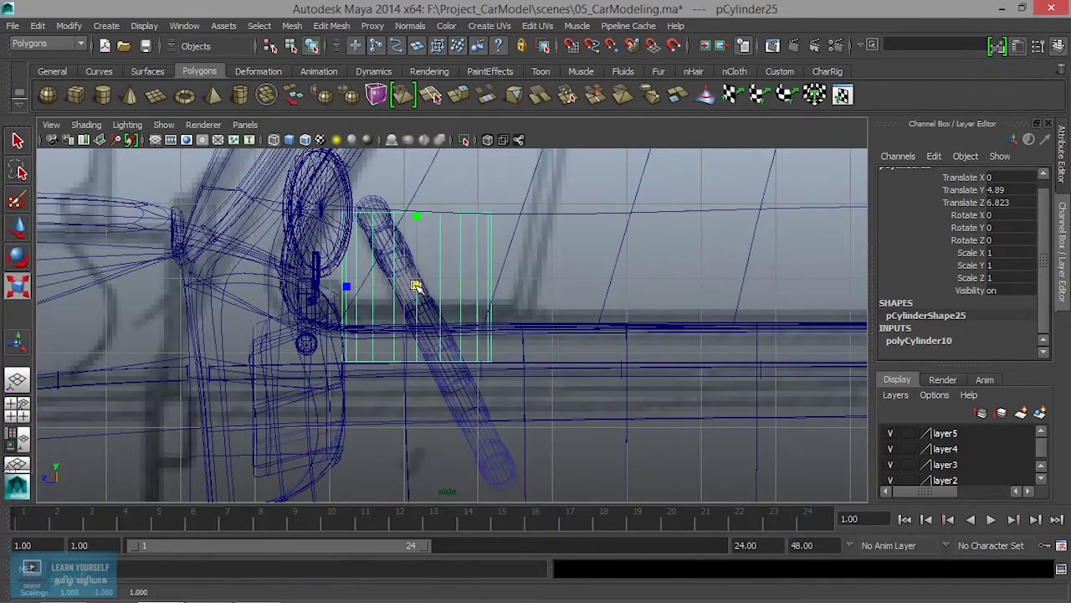
{"action": "left_click_drag", "start_coordinate": [417, 287], "coordinate": [345, 293]}
{"action": "key", "text": "e"}
{"action": "left_click_drag", "start_coordinate": [478, 241], "coordinate": [477, 318]}
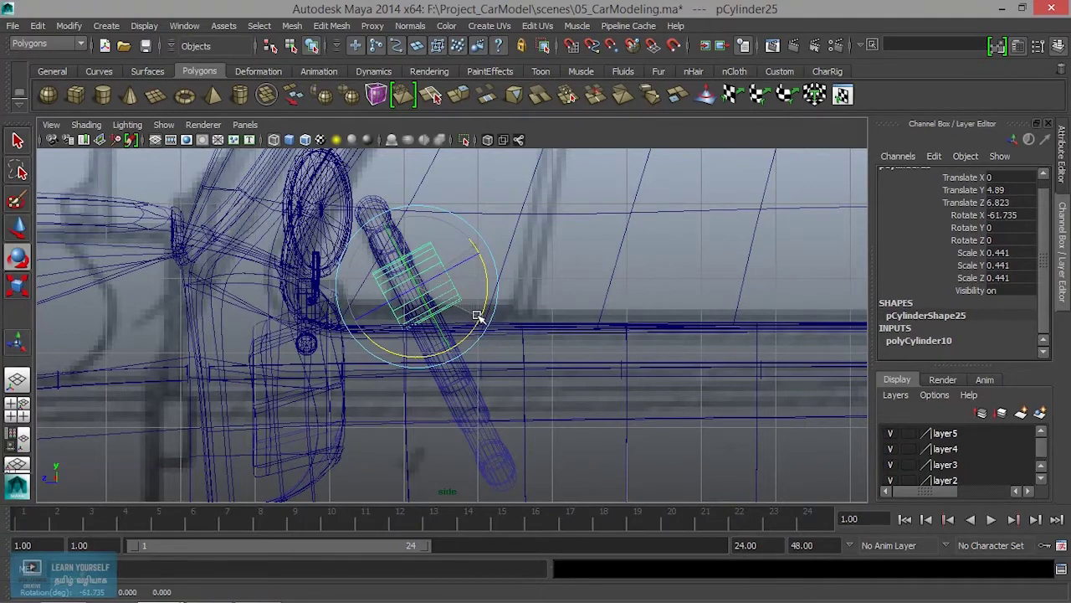
- Select the steering column and copy its Rotate X value of 116.205
{"action": "left_click", "coordinate": [492, 443]}
{"action": "scroll", "coordinate": [507, 439], "scroll_direction": "up", "scroll_amount": 2}
{"action": "scroll", "coordinate": [503, 436], "scroll_direction": "up", "scroll_amount": 1}
{"action": "scroll", "coordinate": [414, 341], "scroll_direction": "up", "scroll_amount": 2}
{"action": "middle_click_drag", "start_coordinate": [445, 358], "coordinate": [580, 380], "text": "alt"}
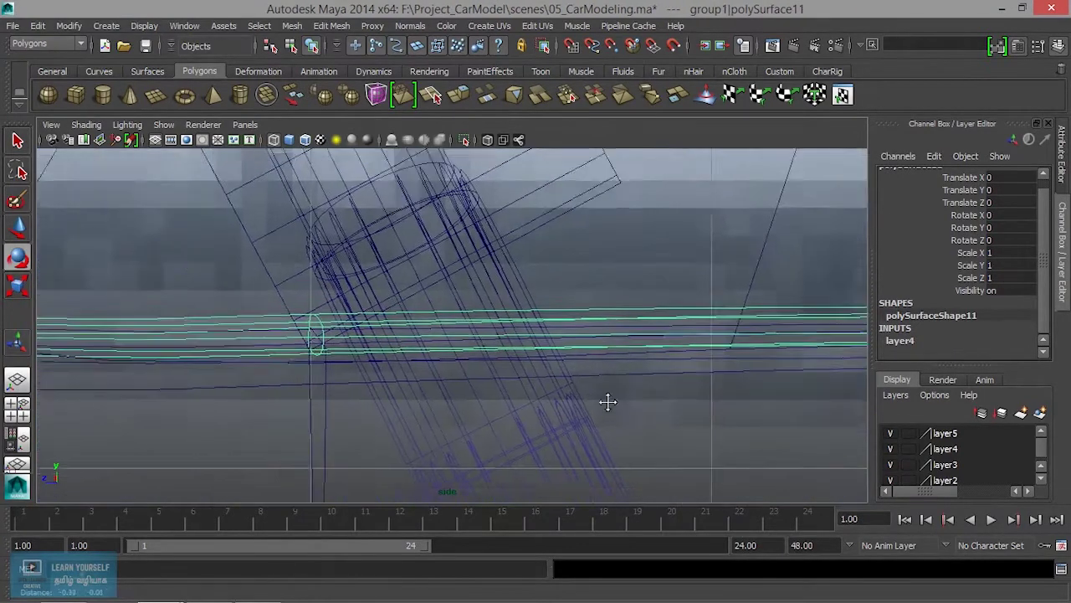
{"action": "left_click", "coordinate": [373, 190]}
{"action": "scroll", "coordinate": [388, 226], "scroll_direction": "up", "scroll_amount": 2}
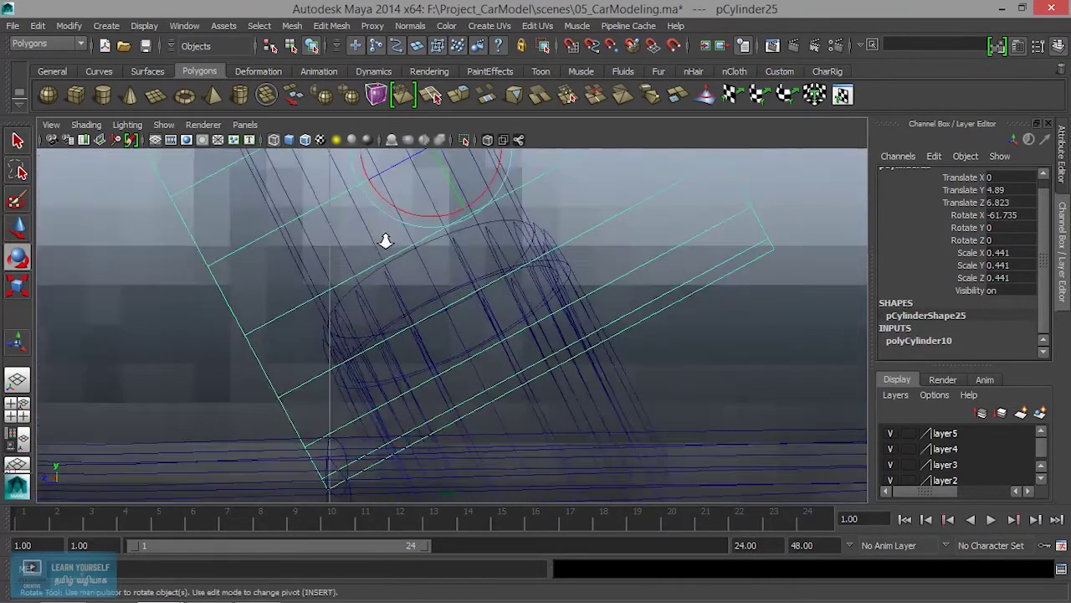
{"action": "middle_click_drag", "start_coordinate": [385, 239], "coordinate": [565, 397], "text": "alt"}
{"action": "left_click", "coordinate": [500, 300]}
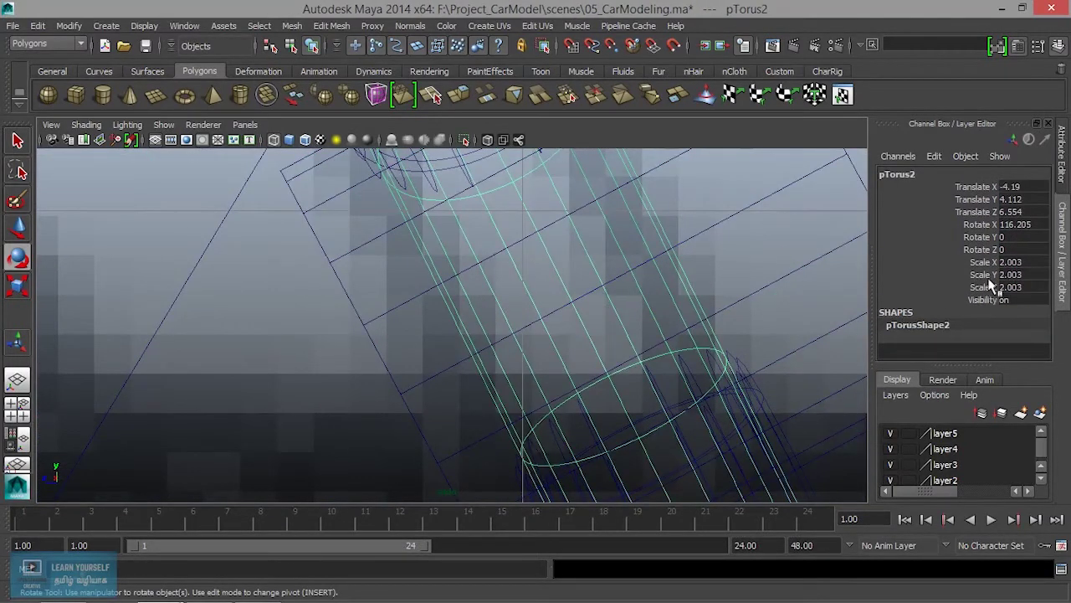
{"action": "double_click", "coordinate": [1022, 226]}
- Set the cylinder's Rotate X to 116.205 to match the column
{"action": "scroll", "coordinate": [717, 287], "scroll_direction": "down", "scroll_amount": 5}
{"action": "scroll", "coordinate": [718, 287], "scroll_direction": "up", "scroll_amount": 1}
{"action": "scroll", "coordinate": [661, 319], "scroll_direction": "up", "scroll_amount": 3}
{"action": "left_click", "coordinate": [488, 278]}
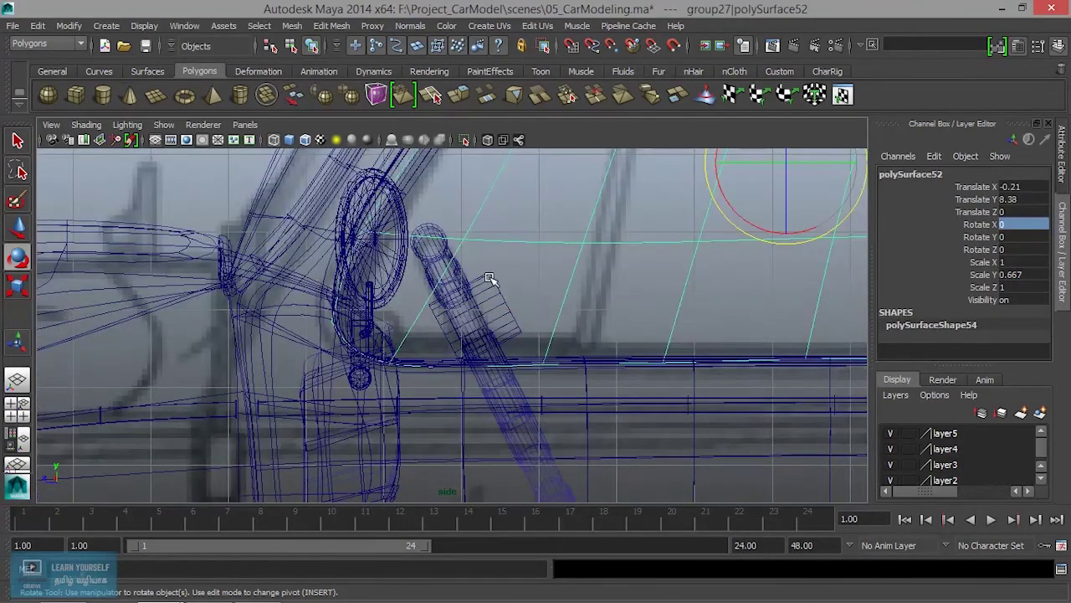
{"action": "scroll", "coordinate": [500, 294], "scroll_direction": "up", "scroll_amount": 2}
{"action": "scroll", "coordinate": [542, 288], "scroll_direction": "up", "scroll_amount": 2}
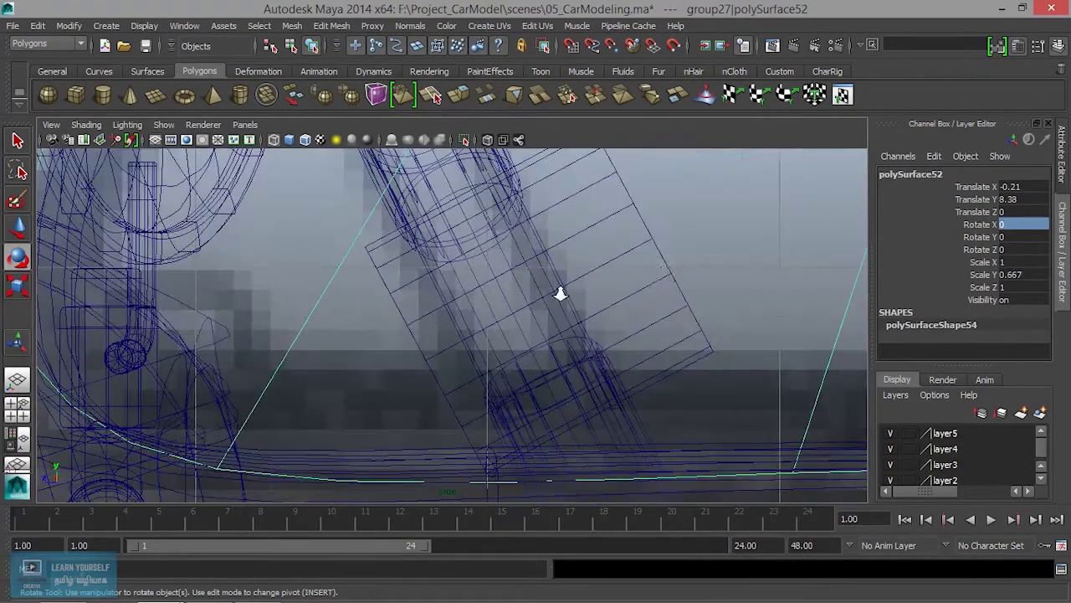
{"action": "left_click", "coordinate": [670, 291]}
{"action": "type", "text": "116.205"}
{"action": "key", "text": "Return"}
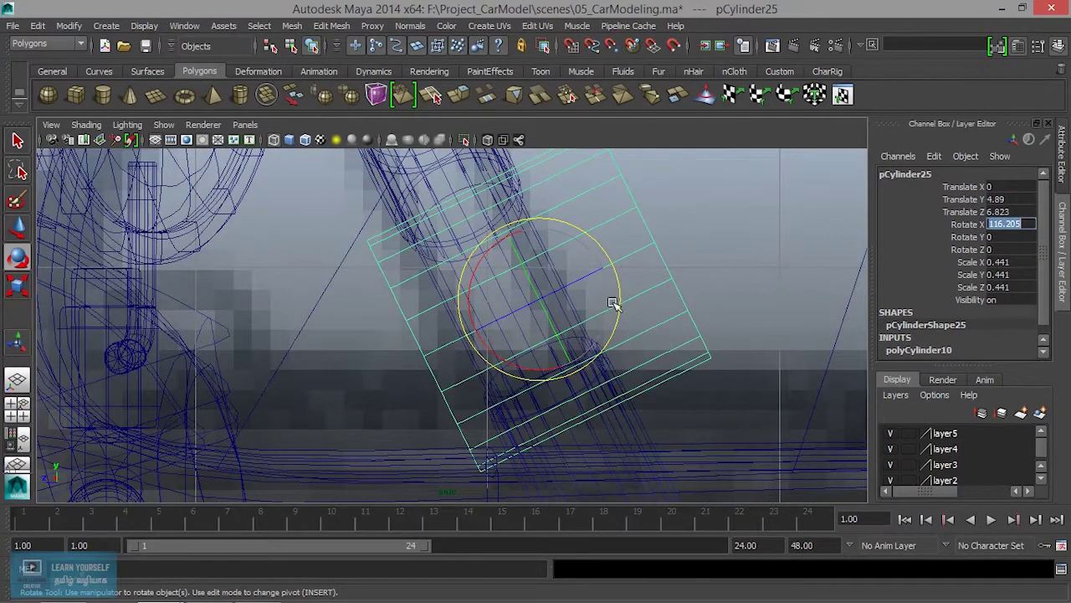
{"action": "scroll", "coordinate": [614, 303], "scroll_direction": "down", "scroll_amount": 5}
{"action": "scroll", "coordinate": [569, 400], "scroll_direction": "up", "scroll_amount": 2}
{"action": "scroll", "coordinate": [535, 351], "scroll_direction": "up", "scroll_amount": 2}
- Move the cylinder down the column and scale it thinner and longer (Y 1.091, Z 0.26)
{"action": "key", "text": "w"}
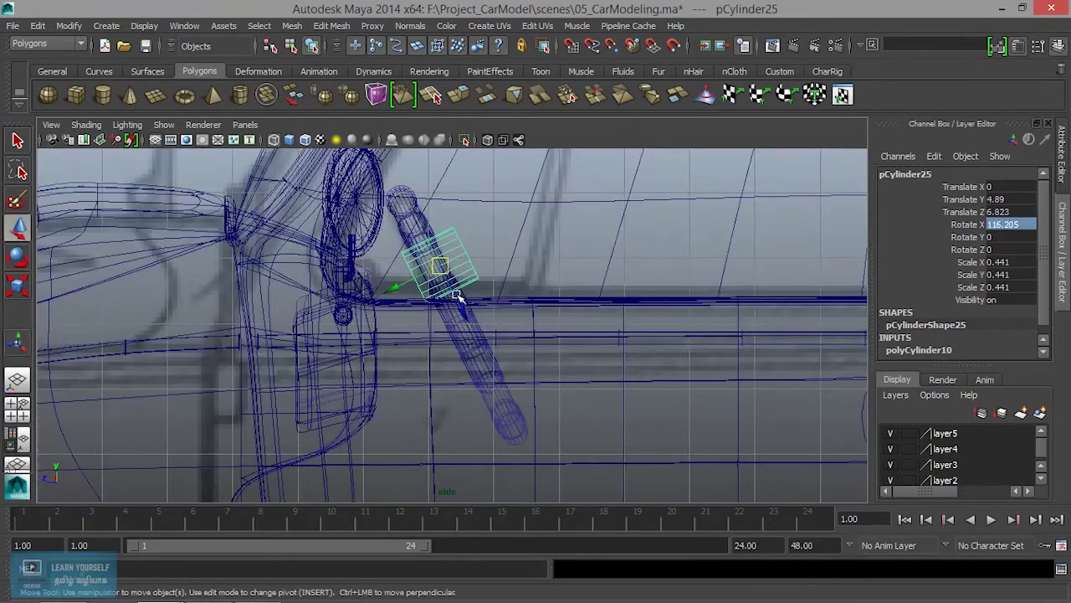
{"action": "left_click_drag", "start_coordinate": [441, 266], "coordinate": [453, 303]}
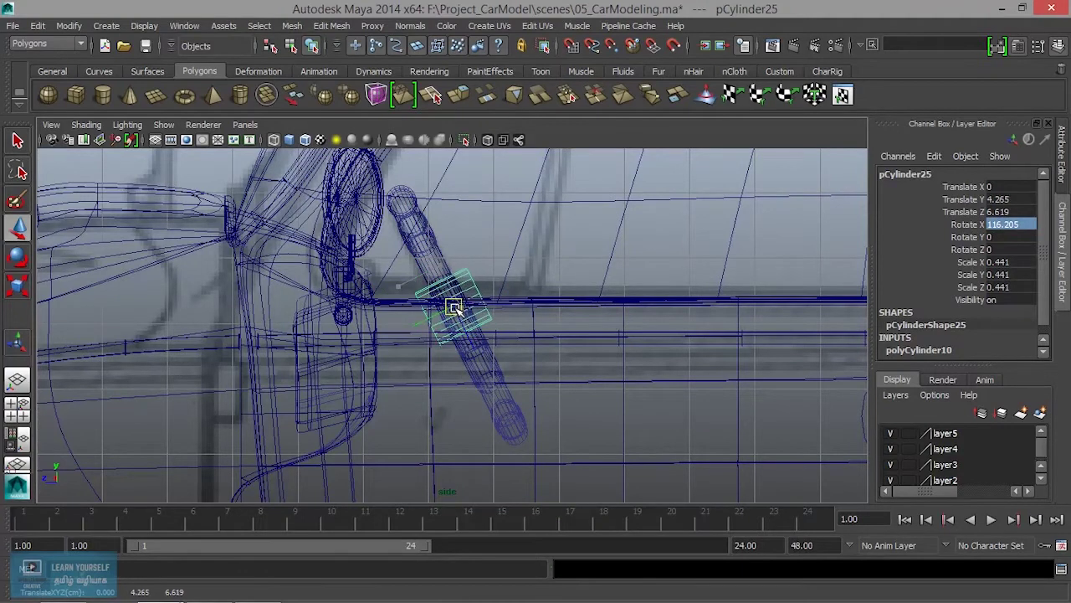
{"action": "key", "text": "r"}
{"action": "mouse_move", "coordinate": [382, 340]}
{"action": "left_mouse_down"}
{"action": "mouse_move", "coordinate": [427, 307]}
{"action": "mouse_move", "coordinate": [335, 354]}
{"action": "left_mouse_up"}
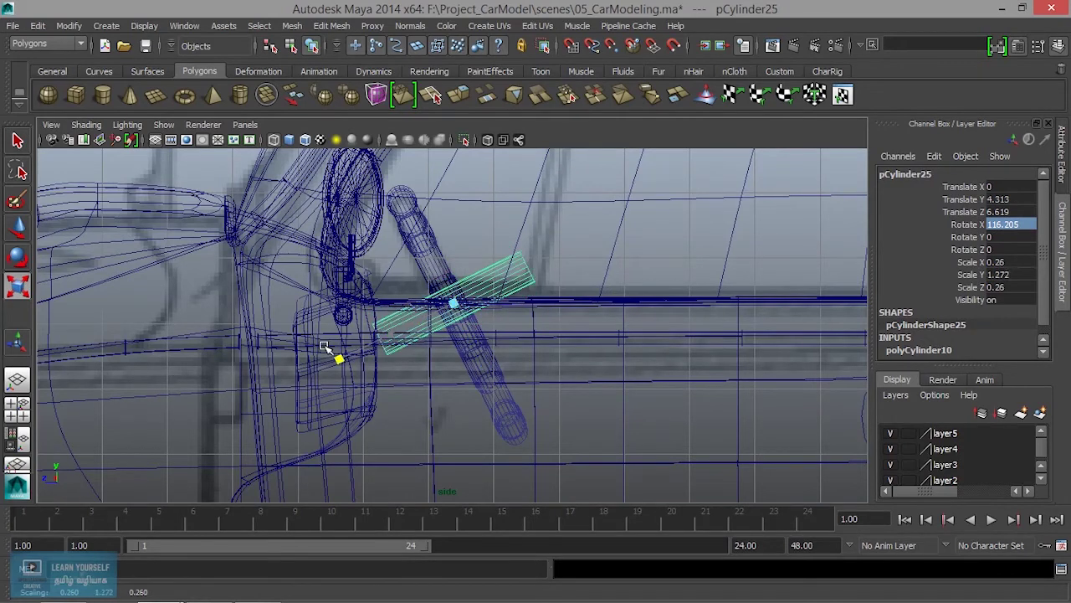
{"action": "key", "text": "w"}
{"action": "left_click_drag", "start_coordinate": [403, 333], "coordinate": [352, 343]}
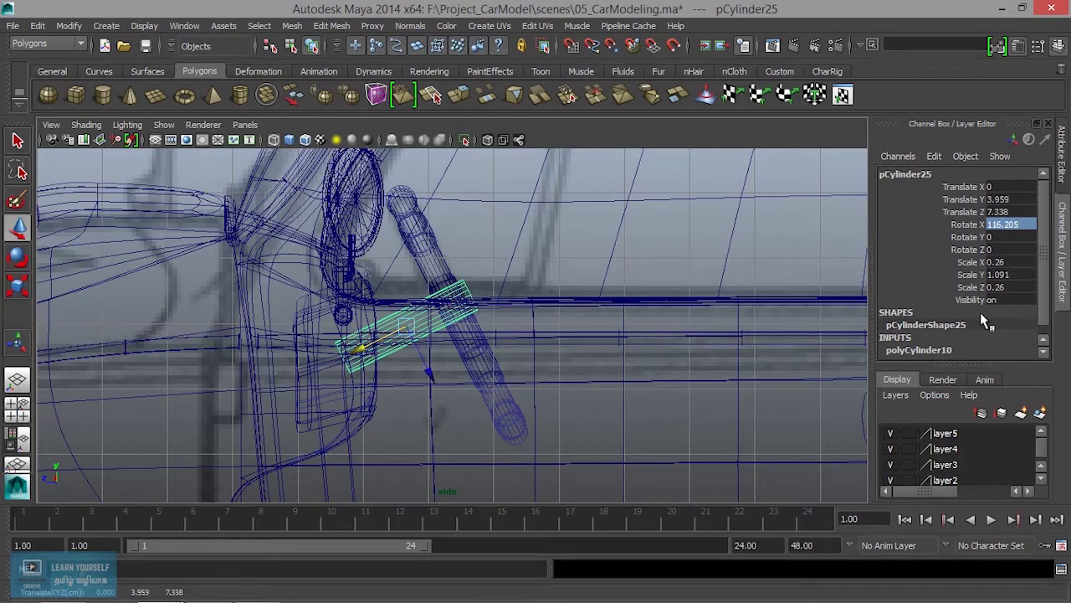
- Set the cylinder to 12 axis, 4 height and 2 cap subdivisions
{"action": "scroll", "coordinate": [991, 330], "scroll_direction": "down", "scroll_amount": 1}
{"action": "left_click", "coordinate": [937, 344]}
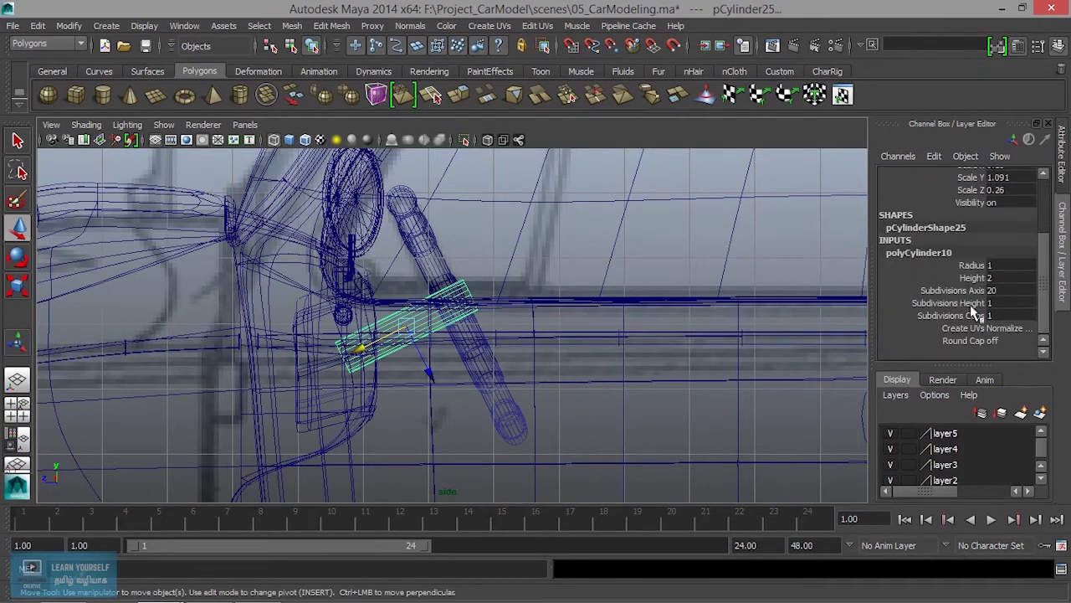
{"action": "left_click", "coordinate": [954, 303]}
{"action": "middle_click_drag", "start_coordinate": [490, 315], "coordinate": [500, 316]}
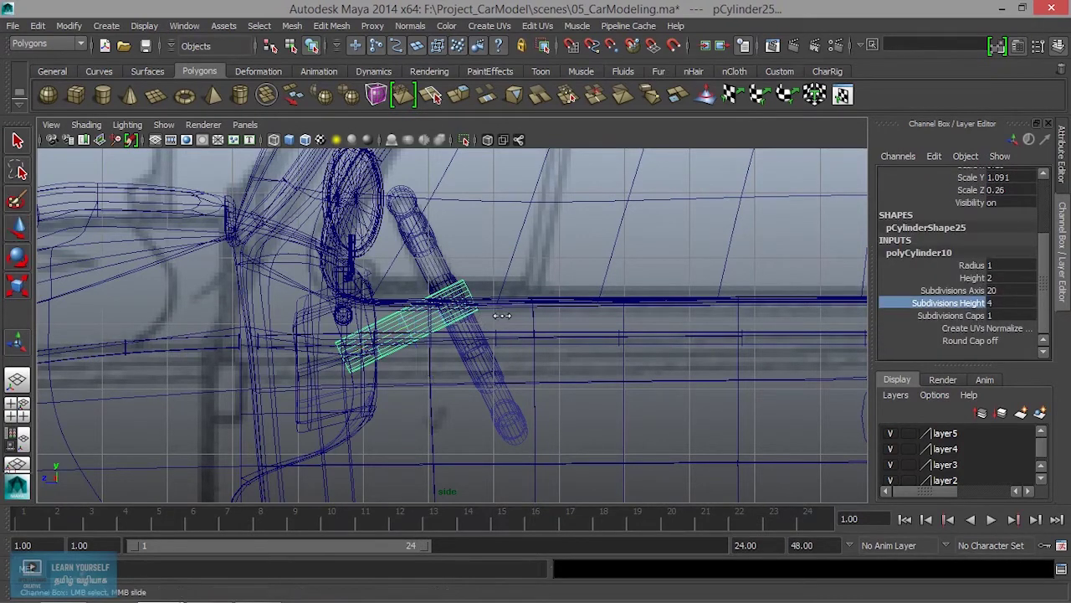
{"action": "left_click", "coordinate": [974, 290]}
{"action": "mouse_move", "coordinate": [752, 315]}
{"action": "middle_mouse_down"}
{"action": "mouse_move", "coordinate": [678, 320]}
{"action": "mouse_move", "coordinate": [688, 325]}
{"action": "middle_mouse_up"}
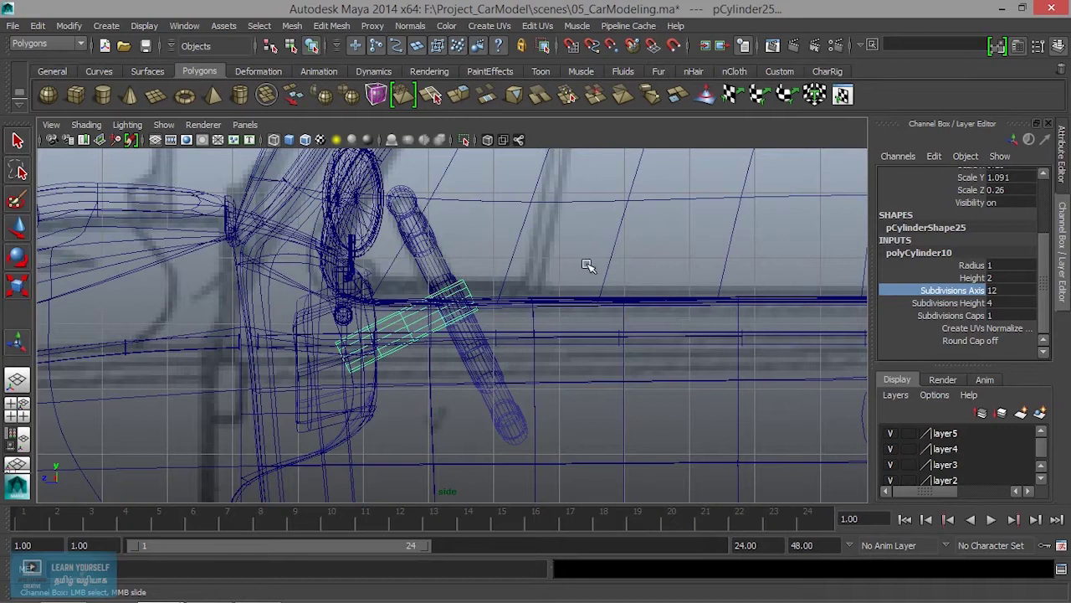
{"action": "left_click", "coordinate": [954, 315]}
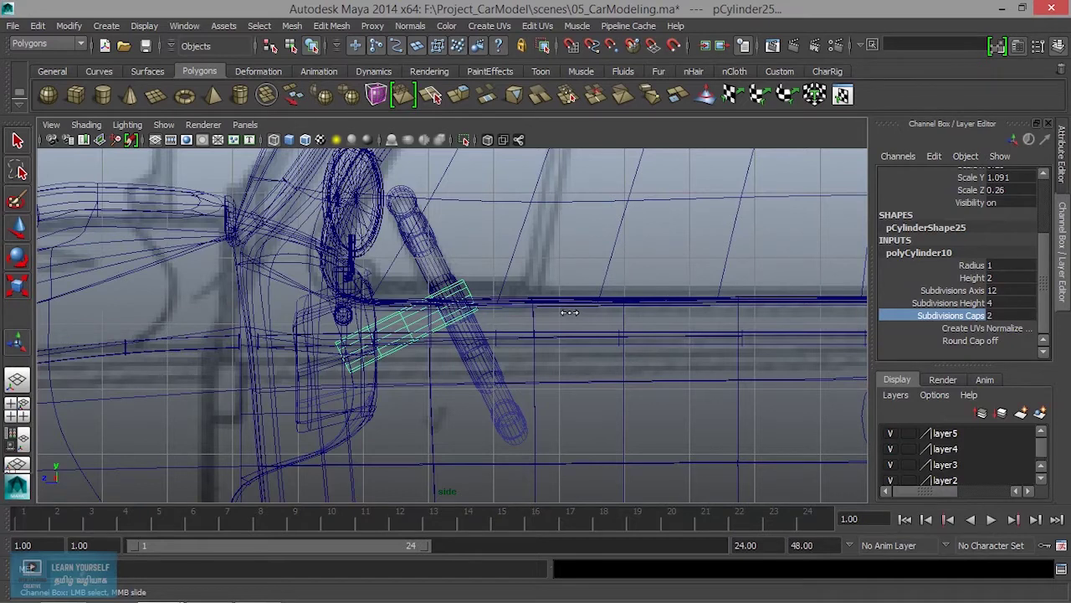
{"action": "key", "text": "space"}
{"action": "key", "text": "space"}
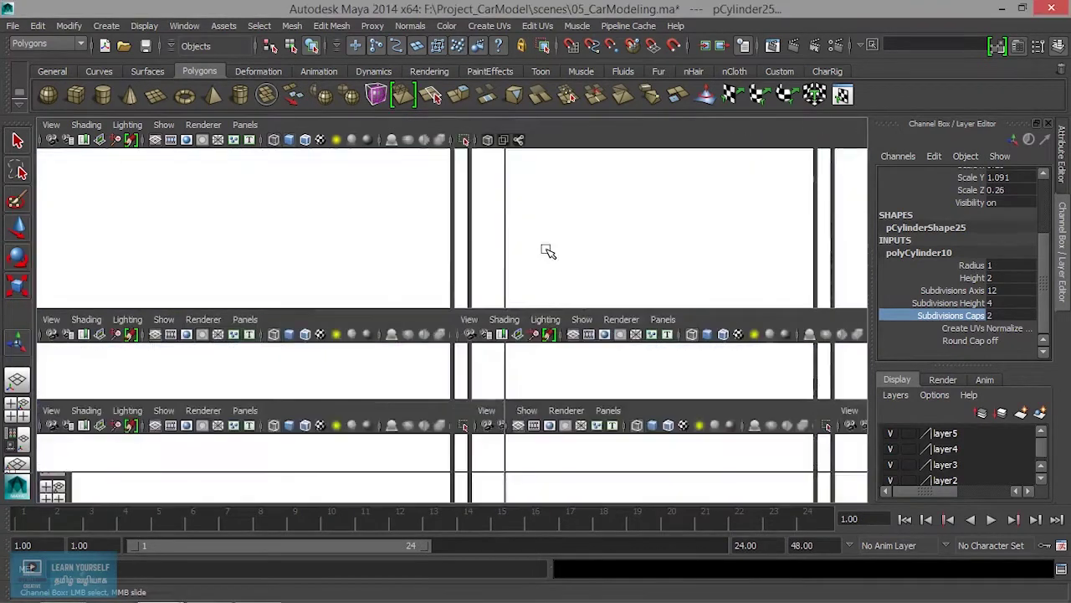
- Frame the cylinder and move it into the wheel's centre recess at about -4.174, 3.959, 7.338
{"action": "key", "text": "f"}
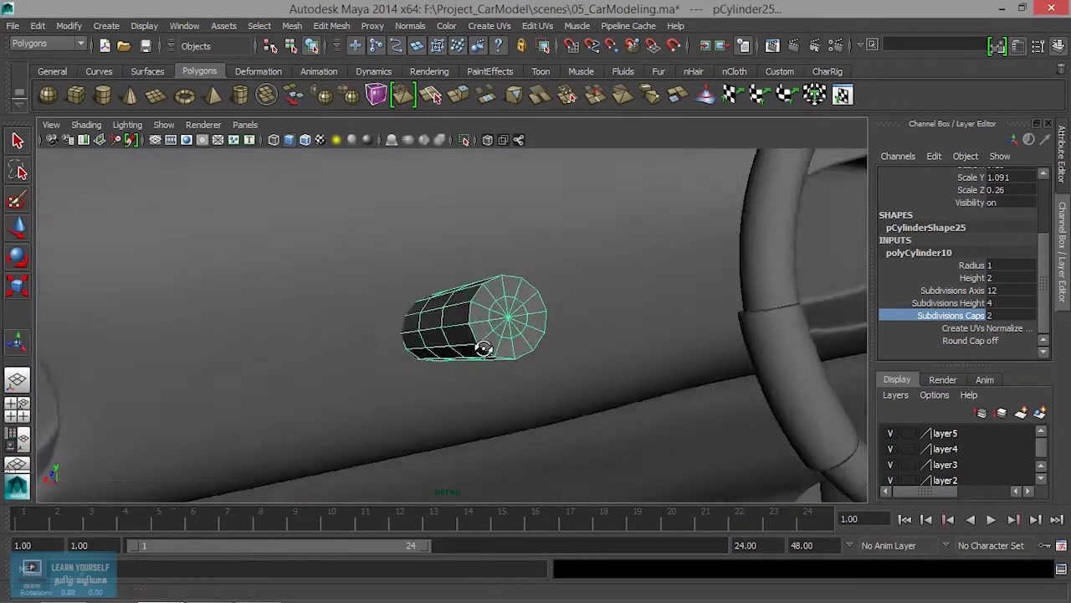
{"action": "left_click_drag", "start_coordinate": [478, 341], "coordinate": [538, 354], "text": "alt"}
{"action": "middle_click_drag", "start_coordinate": [539, 354], "coordinate": [464, 341], "text": "alt"}
{"action": "left_click_drag", "start_coordinate": [464, 341], "coordinate": [431, 342], "text": "alt"}
{"action": "key", "text": "w"}
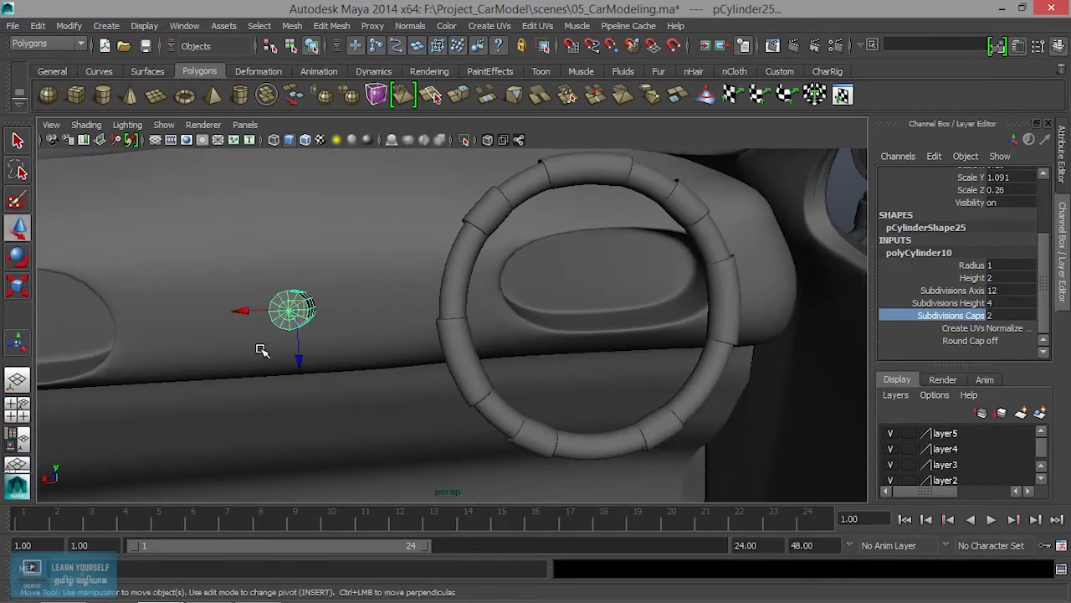
{"action": "mouse_move", "coordinate": [232, 310]}
{"action": "left_mouse_down"}
{"action": "mouse_move", "coordinate": [516, 303]}
{"action": "mouse_move", "coordinate": [531, 334]}
{"action": "mouse_move", "coordinate": [555, 324]}
{"action": "left_mouse_up"}
{"action": "middle_click_drag", "start_coordinate": [555, 324], "coordinate": [411, 322], "text": "alt"}
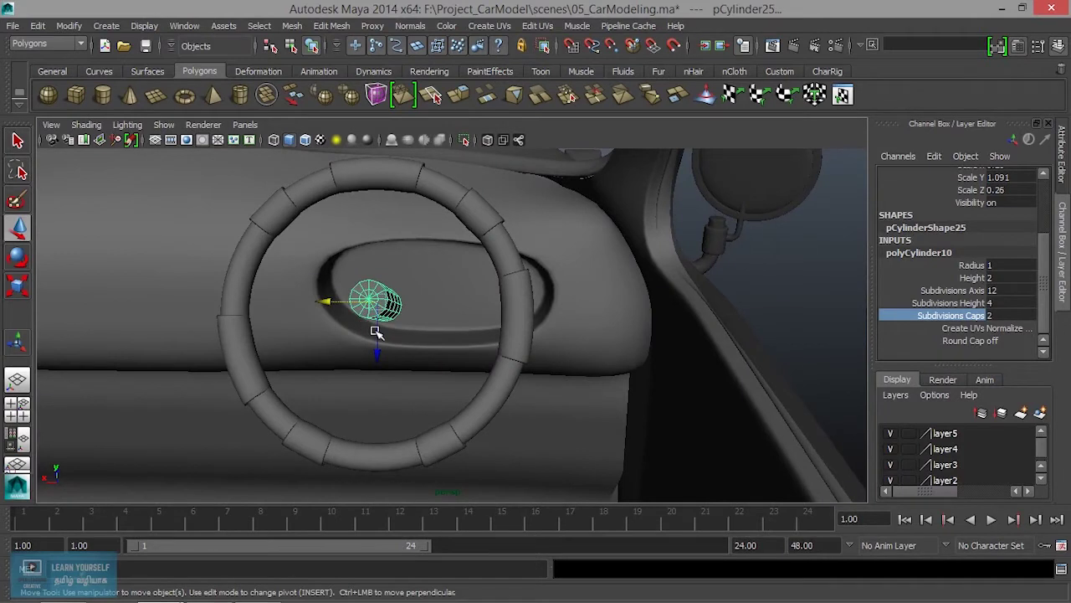
{"action": "mouse_move", "coordinate": [374, 335]}
{"action": "left_mouse_down", "text": "alt"}
{"action": "mouse_move", "coordinate": [394, 334]}
{"action": "mouse_move", "coordinate": [369, 344]}
{"action": "left_mouse_up", "text": "alt"}
{"action": "left_click_drag", "start_coordinate": [314, 315], "coordinate": [322, 313]}
{"action": "left_click_drag", "start_coordinate": [386, 344], "coordinate": [378, 338], "text": "alt"}
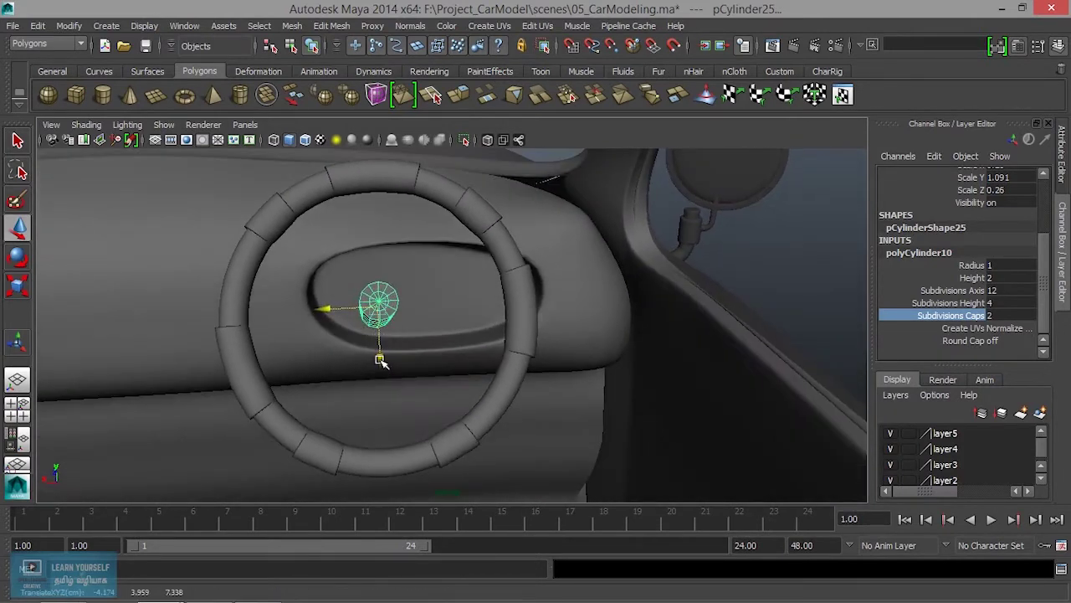
{"action": "mouse_move", "coordinate": [378, 377]}
{"action": "left_mouse_down", "text": "alt"}
{"action": "mouse_move", "coordinate": [376, 394]}
{"action": "mouse_move", "coordinate": [374, 363]}
{"action": "mouse_move", "coordinate": [538, 373]}
{"action": "mouse_move", "coordinate": [505, 332]}
{"action": "mouse_move", "coordinate": [538, 344]}
{"action": "mouse_move", "coordinate": [524, 318]}
{"action": "mouse_move", "coordinate": [428, 346]}
{"action": "mouse_move", "coordinate": [433, 328]}
{"action": "mouse_move", "coordinate": [538, 327]}
{"action": "mouse_move", "coordinate": [472, 343]}
{"action": "mouse_move", "coordinate": [494, 335]}
{"action": "left_mouse_up", "text": "alt"}
{"action": "right_click_drag", "start_coordinate": [478, 255], "coordinate": [473, 309]}
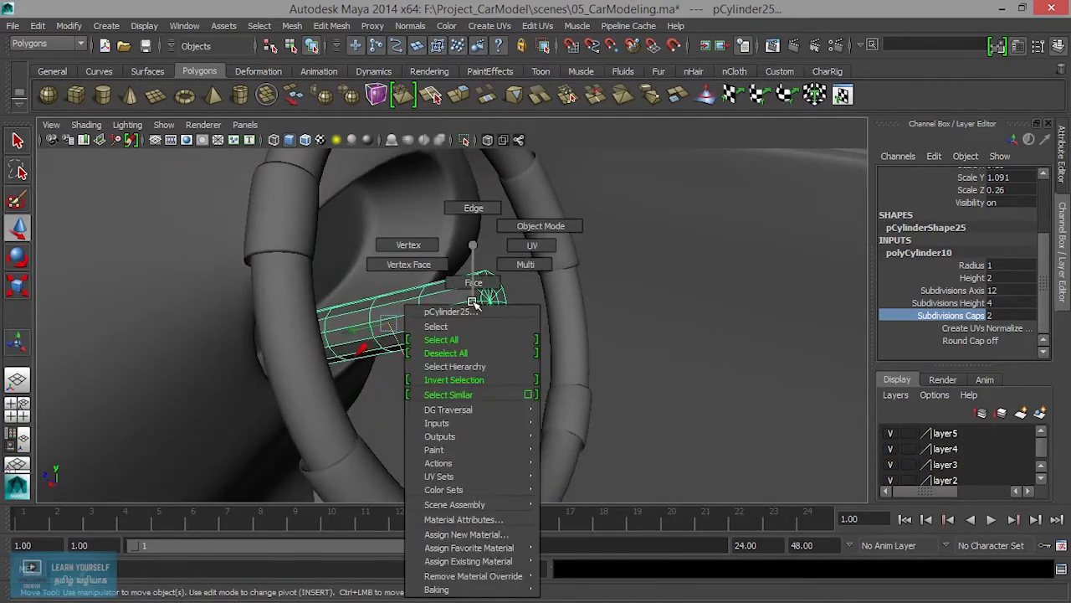
- Extrude the hub cylinder's faces back into a narrower stem toward the dashboard
{"action": "mouse_move", "coordinate": [310, 268]}
{"action": "left_mouse_down"}
{"action": "mouse_move", "coordinate": [502, 354]}
{"action": "mouse_move", "coordinate": [362, 345]}
{"action": "left_mouse_up"}
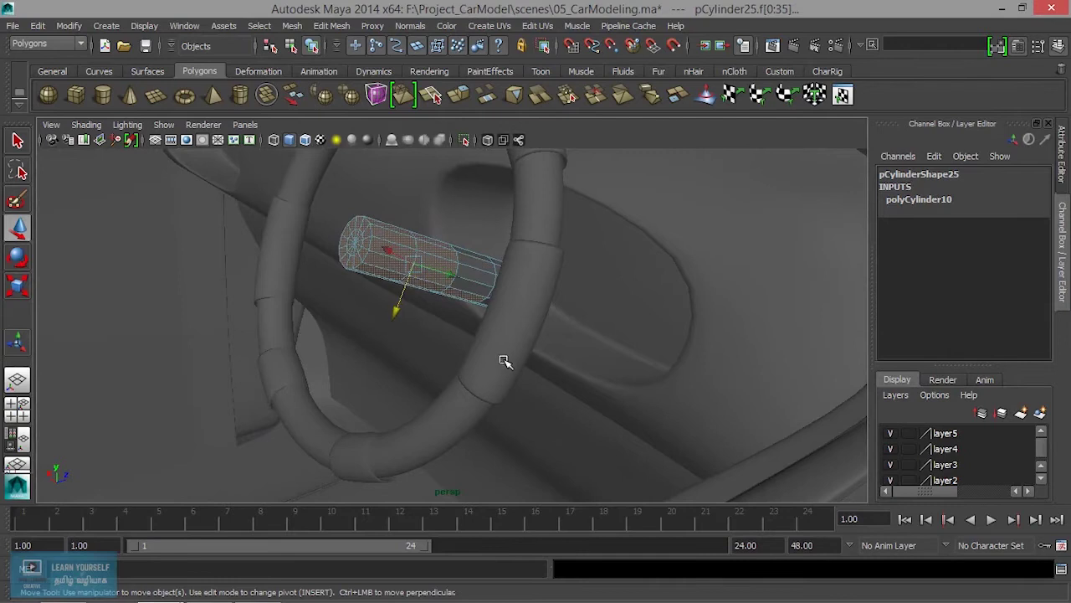
{"action": "mouse_move", "coordinate": [507, 364]}
{"action": "left_mouse_down", "text": "alt"}
{"action": "mouse_move", "coordinate": [530, 318]}
{"action": "mouse_move", "coordinate": [575, 284]}
{"action": "left_mouse_up", "text": "alt"}
{"action": "mouse_move", "coordinate": [474, 381]}
{"action": "left_mouse_down", "text": "alt"}
{"action": "mouse_move", "coordinate": [442, 411]}
{"action": "mouse_move", "coordinate": [459, 394]}
{"action": "mouse_move", "coordinate": [452, 387]}
{"action": "left_mouse_up", "text": "alt"}
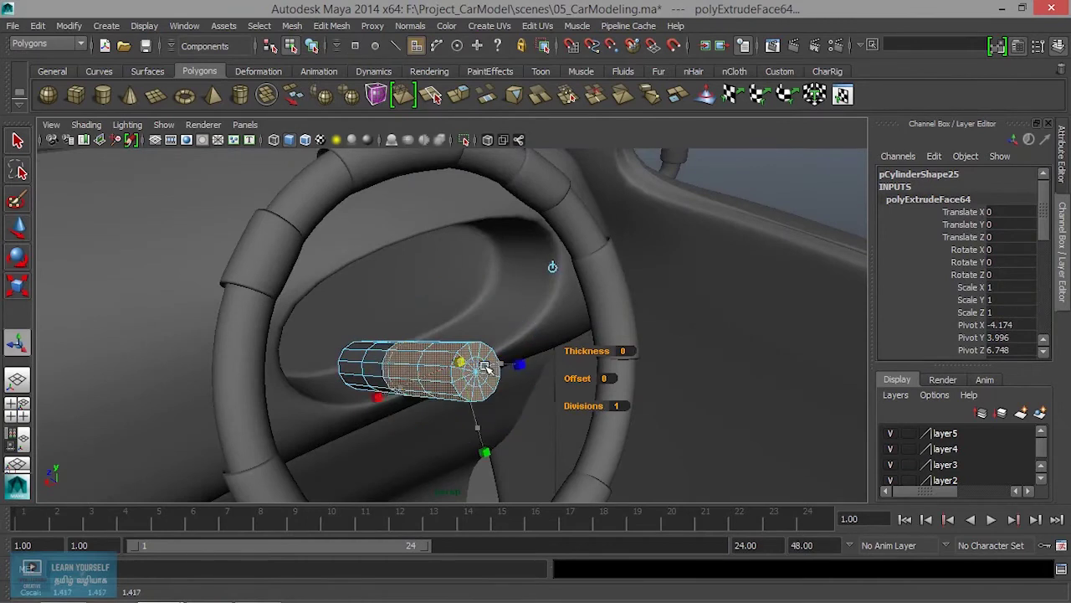
{"action": "mouse_move", "coordinate": [484, 397]}
{"action": "left_mouse_down", "text": "alt"}
{"action": "mouse_move", "coordinate": [514, 400]}
{"action": "mouse_move", "coordinate": [430, 402]}
{"action": "mouse_move", "coordinate": [427, 381]}
{"action": "mouse_move", "coordinate": [333, 374]}
{"action": "mouse_move", "coordinate": [411, 402]}
{"action": "mouse_move", "coordinate": [296, 324]}
{"action": "left_mouse_up", "text": "alt"}
- Select pairs of the hub's side faces where the spokes will grow
{"action": "mouse_move", "coordinate": [400, 211]}
{"action": "left_mouse_down", "text": "alt"}
{"action": "mouse_move", "coordinate": [394, 223]}
{"action": "mouse_move", "coordinate": [503, 241]}
{"action": "mouse_move", "coordinate": [462, 244]}
{"action": "left_mouse_up", "text": "alt"}
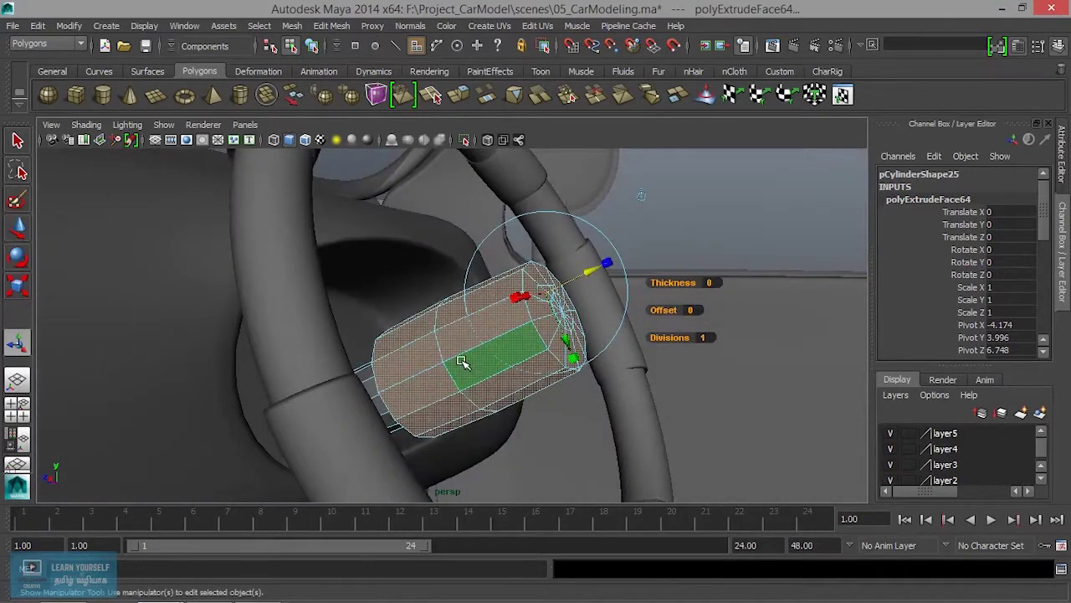
{"action": "right_click_drag", "start_coordinate": [461, 244], "coordinate": [461, 355]}
{"action": "left_click", "coordinate": [459, 375]}
{"action": "mouse_move", "coordinate": [459, 375]}
{"action": "left_mouse_down", "text": "alt"}
{"action": "mouse_move", "coordinate": [488, 442]}
{"action": "mouse_move", "coordinate": [425, 383]}
{"action": "mouse_move", "coordinate": [359, 431]}
{"action": "mouse_move", "coordinate": [285, 447]}
{"action": "left_mouse_up", "text": "alt"}
{"action": "left_click", "coordinate": [426, 384], "text": "shift"}
{"action": "left_click", "coordinate": [409, 357]}
{"action": "left_click", "coordinate": [407, 411], "text": "shift"}
- Extrude the hub's three selected side faces outward toward the steering-wheel rim
{"action": "mouse_move", "coordinate": [407, 411]}
{"action": "left_mouse_down", "text": "alt"}
{"action": "mouse_move", "coordinate": [471, 410]}
{"action": "mouse_move", "coordinate": [457, 341]}
{"action": "mouse_move", "coordinate": [403, 319]}
{"action": "left_mouse_up", "text": "alt"}
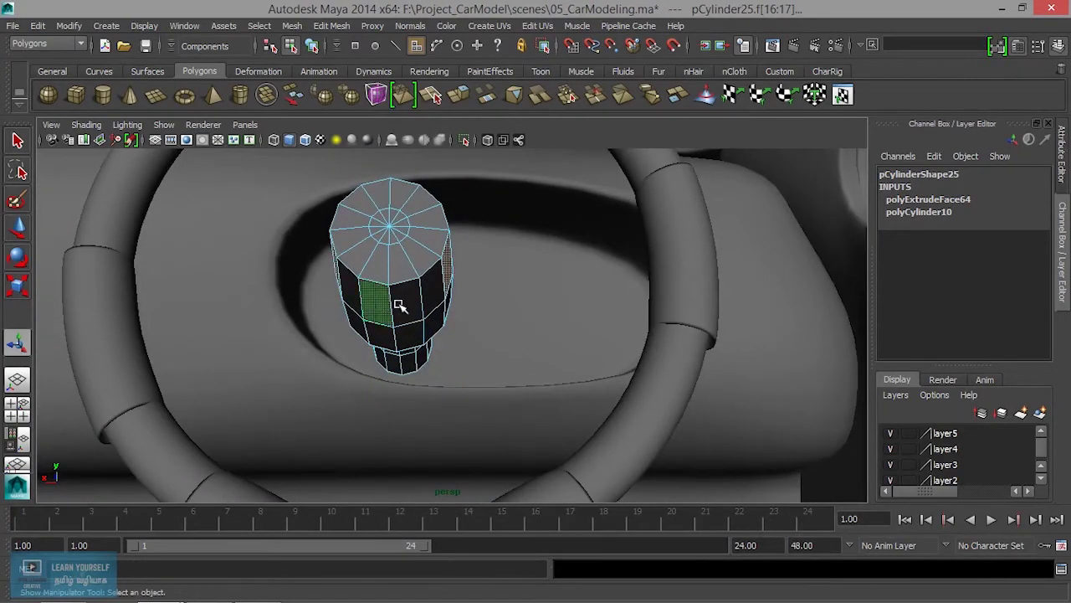
{"action": "mouse_move", "coordinate": [415, 362]}
{"action": "left_mouse_down", "text": "alt"}
{"action": "mouse_move", "coordinate": [502, 383]}
{"action": "mouse_move", "coordinate": [415, 394]}
{"action": "left_mouse_up", "text": "alt"}
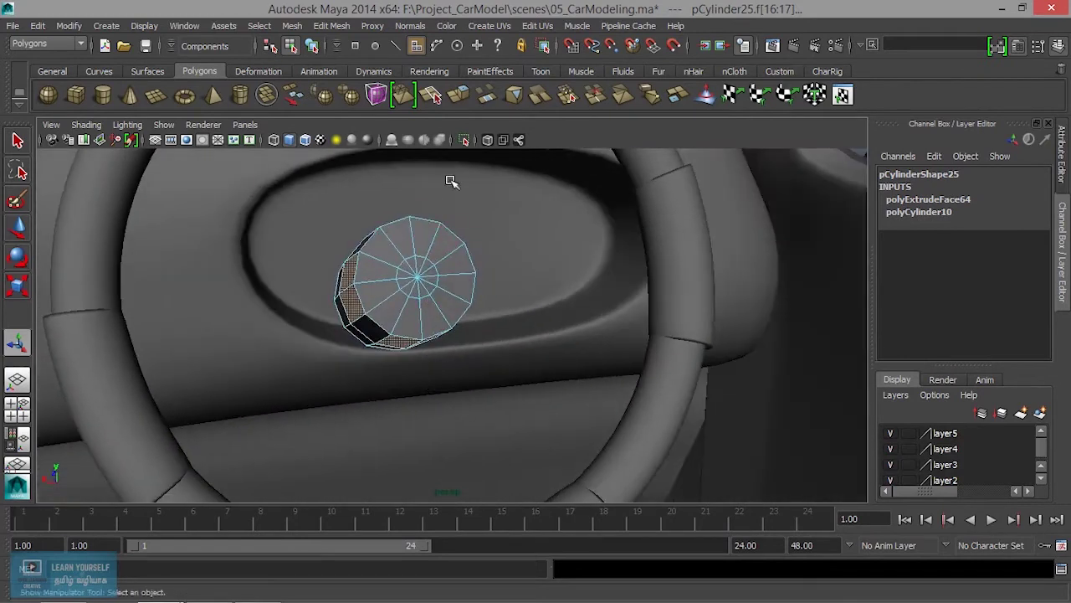
{"action": "key", "text": "ctrl+e"}
{"action": "mouse_move", "coordinate": [447, 242]}
{"action": "left_mouse_down", "text": "alt"}
{"action": "mouse_move", "coordinate": [502, 318]}
{"action": "mouse_move", "coordinate": [693, 287]}
{"action": "mouse_move", "coordinate": [645, 306]}
{"action": "left_mouse_up", "text": "alt"}
{"action": "scroll", "coordinate": [645, 306], "scroll_direction": "down", "scroll_amount": 2}
{"action": "mouse_move", "coordinate": [513, 371]}
{"action": "left_mouse_down", "text": "alt"}
{"action": "mouse_move", "coordinate": [510, 323]}
{"action": "mouse_move", "coordinate": [557, 318]}
{"action": "mouse_move", "coordinate": [529, 354]}
{"action": "mouse_move", "coordinate": [468, 335]}
{"action": "mouse_move", "coordinate": [586, 318]}
{"action": "left_mouse_up", "text": "alt"}
- Scale the extruded spokes thinner so they become flat spokes
{"action": "mouse_move", "coordinate": [593, 355]}
{"action": "left_mouse_down"}
{"action": "mouse_move", "coordinate": [578, 292]}
{"action": "mouse_move", "coordinate": [580, 306]}
{"action": "left_mouse_up"}
{"action": "mouse_move", "coordinate": [588, 368]}
{"action": "left_mouse_down", "text": "alt"}
{"action": "mouse_move", "coordinate": [653, 361]}
{"action": "mouse_move", "coordinate": [633, 367]}
{"action": "left_mouse_up", "text": "alt"}
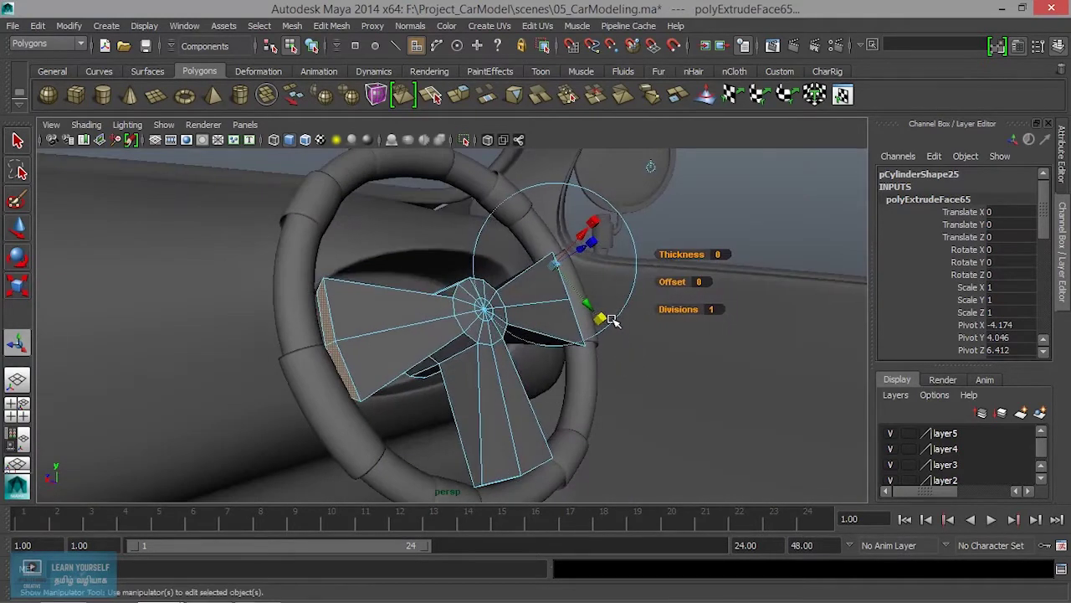
{"action": "left_click_drag", "start_coordinate": [612, 319], "coordinate": [603, 320]}
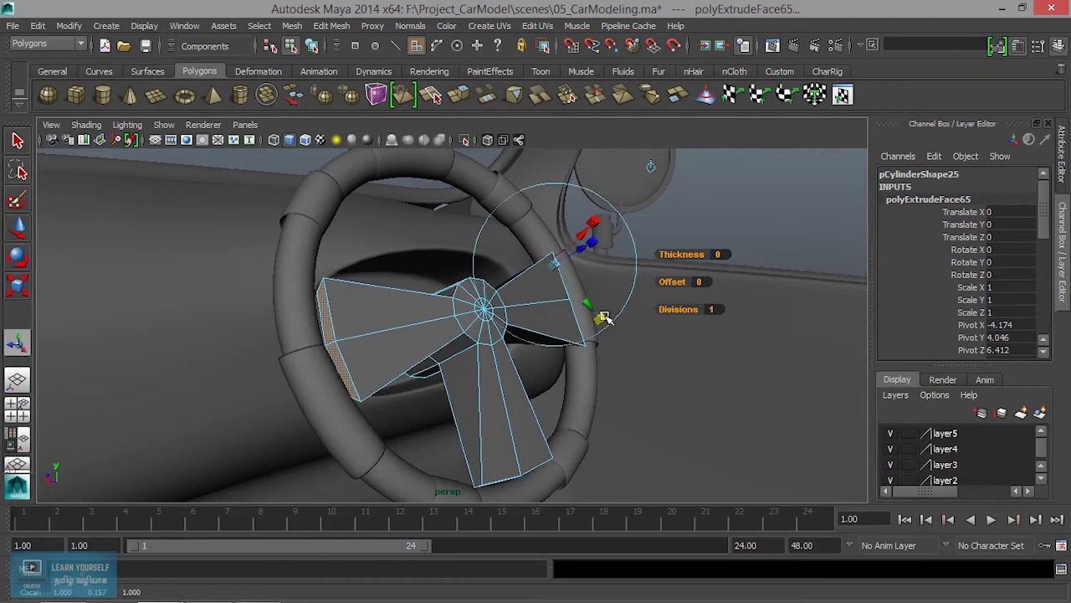
{"action": "left_click_drag", "start_coordinate": [572, 352], "coordinate": [377, 430], "text": "alt"}
{"action": "mouse_move", "coordinate": [377, 431]}
{"action": "right_mouse_down", "text": "alt"}
{"action": "mouse_move", "coordinate": [478, 411]}
{"action": "mouse_move", "coordinate": [481, 388]}
{"action": "right_mouse_up", "text": "alt"}
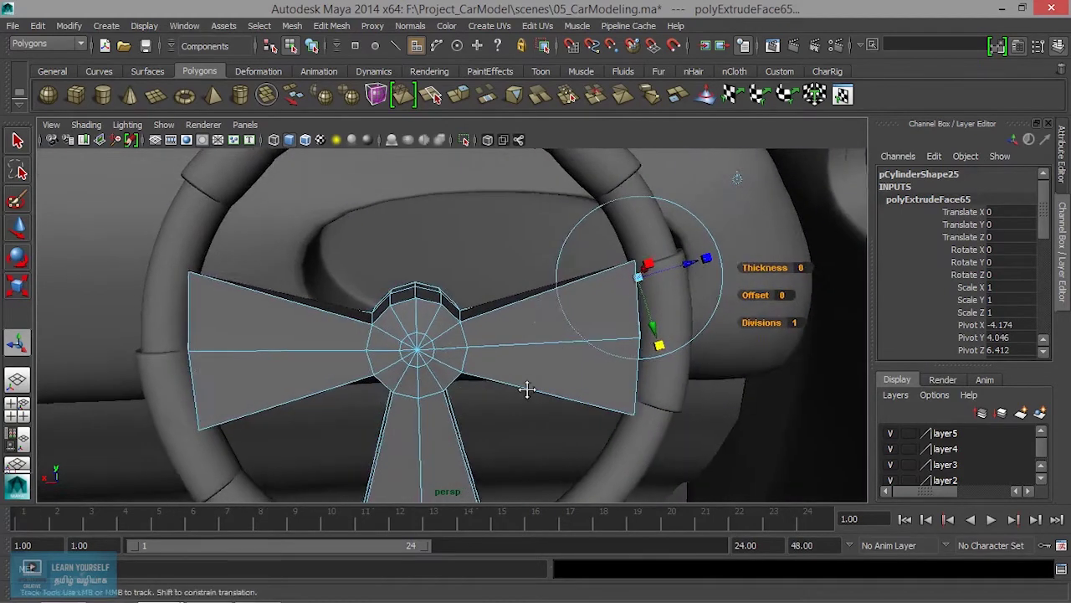
{"action": "left_click_drag", "start_coordinate": [481, 388], "coordinate": [416, 324], "text": "alt"}
- In vertex mode, select the left spoke's outer-edge vertices
{"action": "right_click_drag", "start_coordinate": [417, 324], "coordinate": [346, 238]}
{"action": "mouse_move", "coordinate": [427, 362]}
{"action": "left_mouse_down", "text": "alt"}
{"action": "mouse_move", "coordinate": [397, 366]}
{"action": "mouse_move", "coordinate": [426, 282]}
{"action": "left_mouse_up", "text": "alt"}
{"action": "mouse_move", "coordinate": [510, 388]}
{"action": "middle_mouse_down", "text": "alt"}
{"action": "mouse_move", "coordinate": [521, 421]}
{"action": "mouse_move", "coordinate": [586, 371]}
{"action": "middle_mouse_up", "text": "alt"}
{"action": "mouse_move", "coordinate": [586, 370]}
{"action": "left_mouse_down", "text": "alt"}
{"action": "mouse_move", "coordinate": [588, 290]}
{"action": "mouse_move", "coordinate": [612, 374]}
{"action": "mouse_move", "coordinate": [641, 377]}
{"action": "mouse_move", "coordinate": [531, 371]}
{"action": "mouse_move", "coordinate": [626, 377]}
{"action": "mouse_move", "coordinate": [577, 376]}
{"action": "mouse_move", "coordinate": [359, 259]}
{"action": "left_mouse_up", "text": "alt"}
{"action": "mouse_move", "coordinate": [310, 196]}
{"action": "left_mouse_down"}
{"action": "mouse_move", "coordinate": [385, 427]}
{"action": "mouse_move", "coordinate": [373, 449]}
{"action": "left_mouse_up"}
- Scale down the left and right spokes' rim-end vertices to narrow them
{"action": "key", "text": "r"}
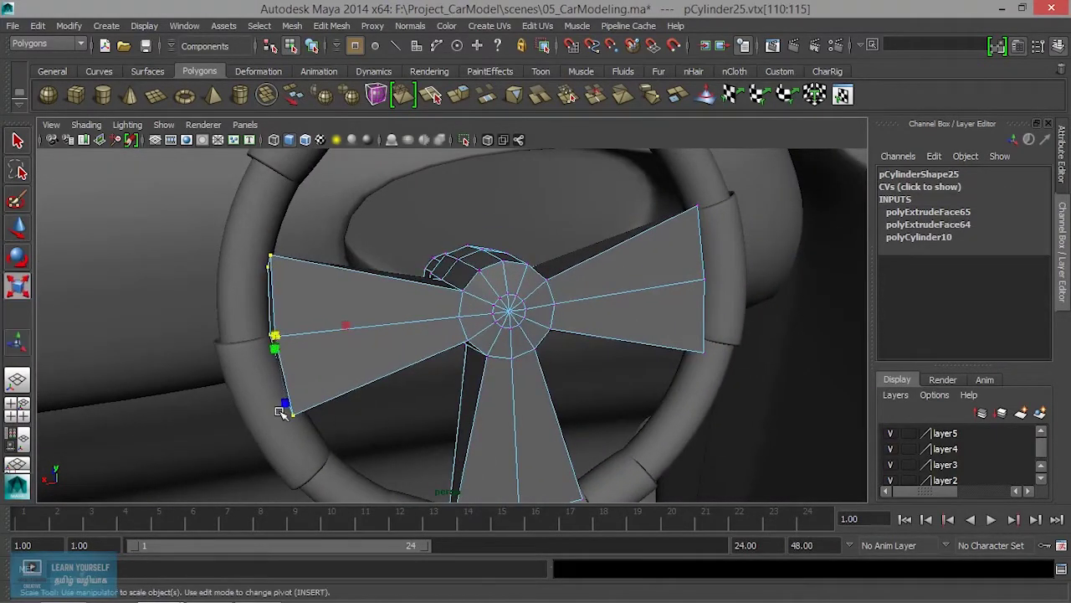
{"action": "left_click_drag", "start_coordinate": [287, 410], "coordinate": [284, 375]}
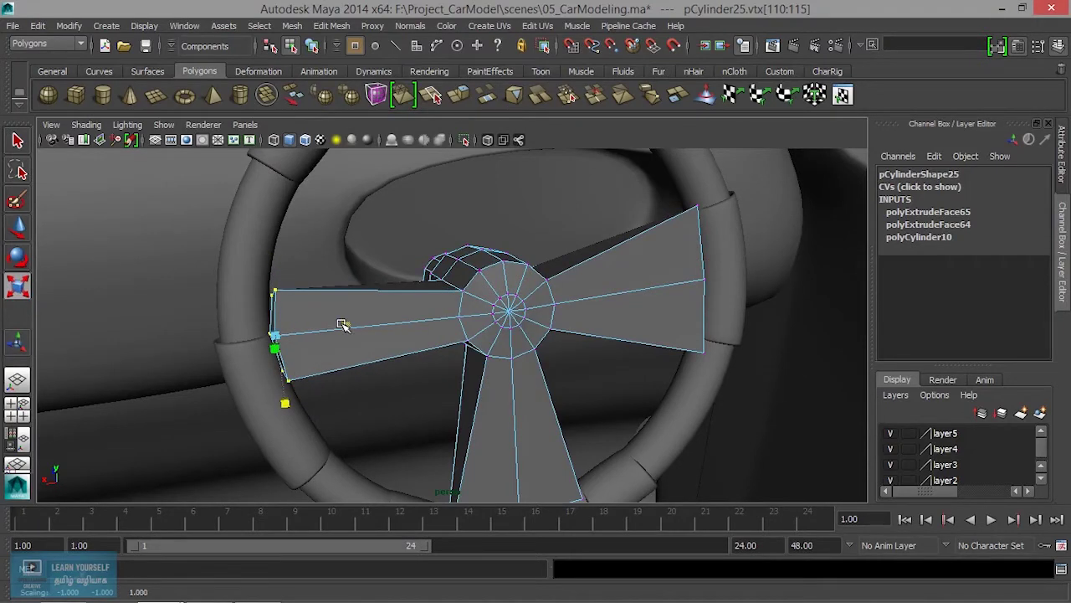
{"action": "mouse_move", "coordinate": [294, 378]}
{"action": "left_mouse_down", "text": "alt"}
{"action": "mouse_move", "coordinate": [369, 423]}
{"action": "mouse_move", "coordinate": [456, 432]}
{"action": "mouse_move", "coordinate": [502, 414]}
{"action": "mouse_move", "coordinate": [427, 411]}
{"action": "mouse_move", "coordinate": [455, 411]}
{"action": "mouse_move", "coordinate": [659, 320]}
{"action": "mouse_move", "coordinate": [471, 280]}
{"action": "left_mouse_up", "text": "alt"}
{"action": "key", "text": "w"}
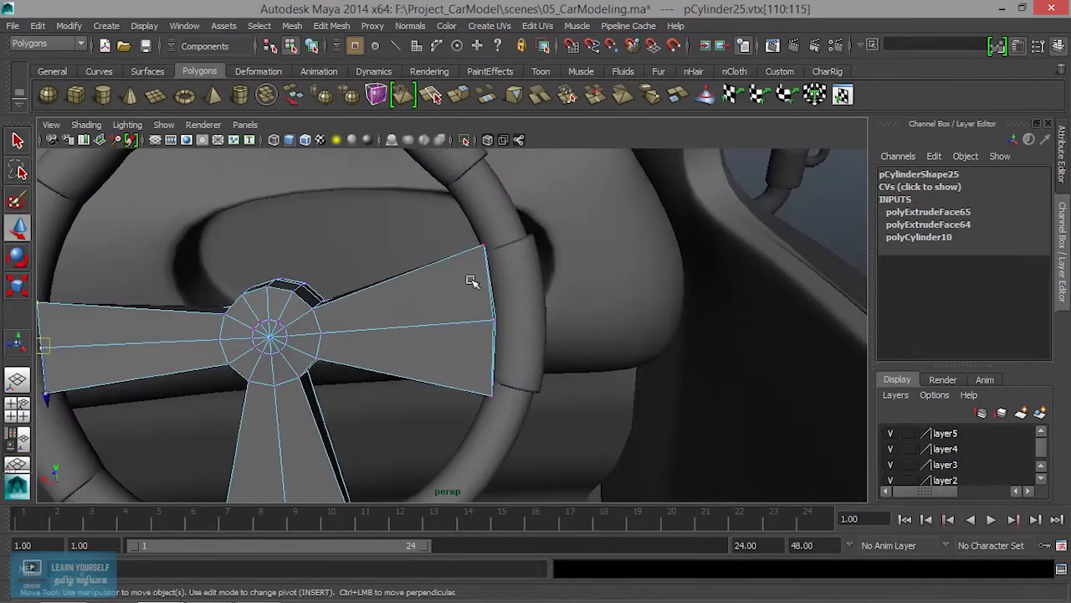
{"action": "left_click_drag", "start_coordinate": [561, 423], "coordinate": [560, 423]}
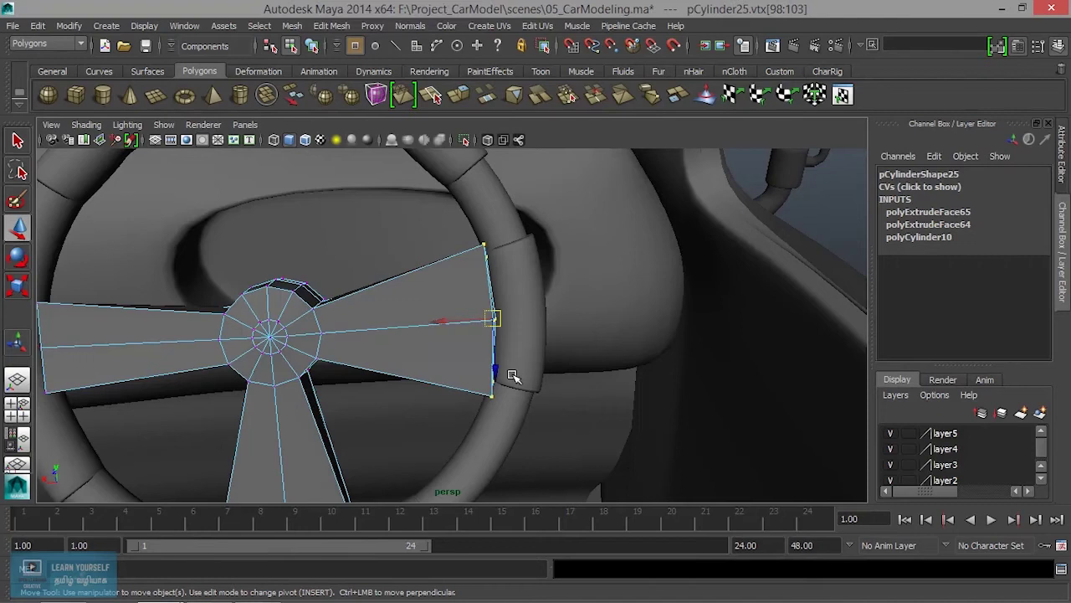
{"action": "key", "text": "r"}
{"action": "left_click_drag", "start_coordinate": [490, 248], "coordinate": [489, 274]}
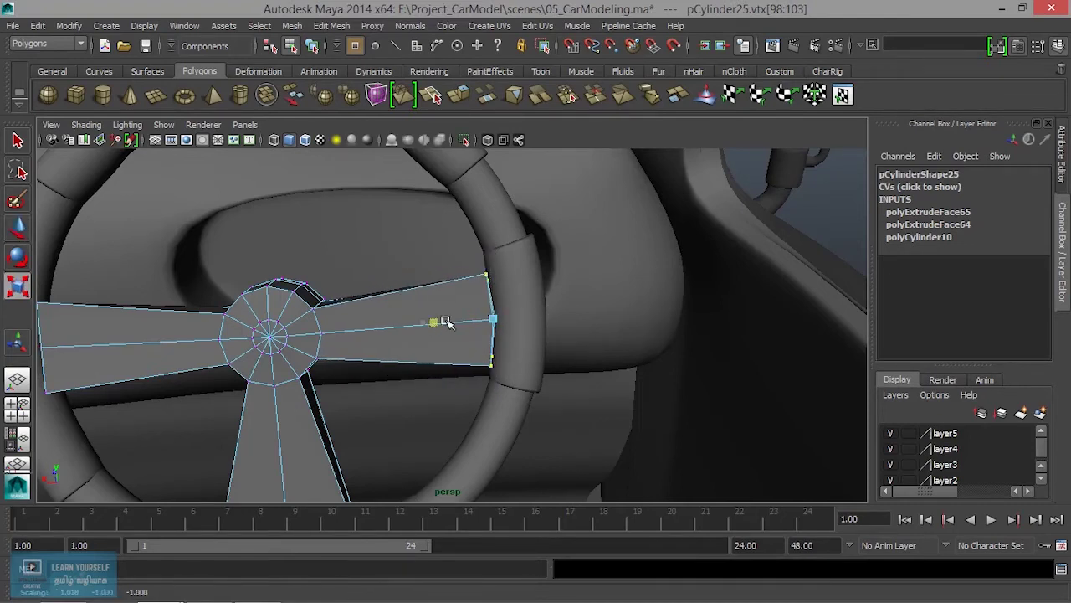
- Select the lower spoke's bottom vertices and pinch that end narrow and thinner
{"action": "left_click_drag", "start_coordinate": [456, 419], "coordinate": [561, 306], "text": "alt"}
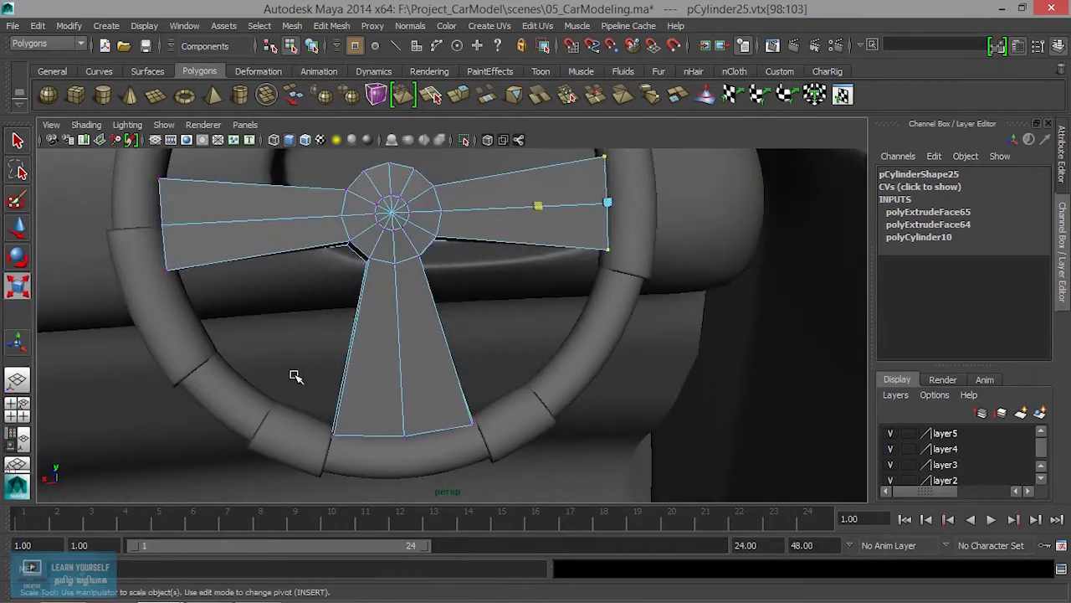
{"action": "left_click_drag", "start_coordinate": [516, 477], "coordinate": [507, 475]}
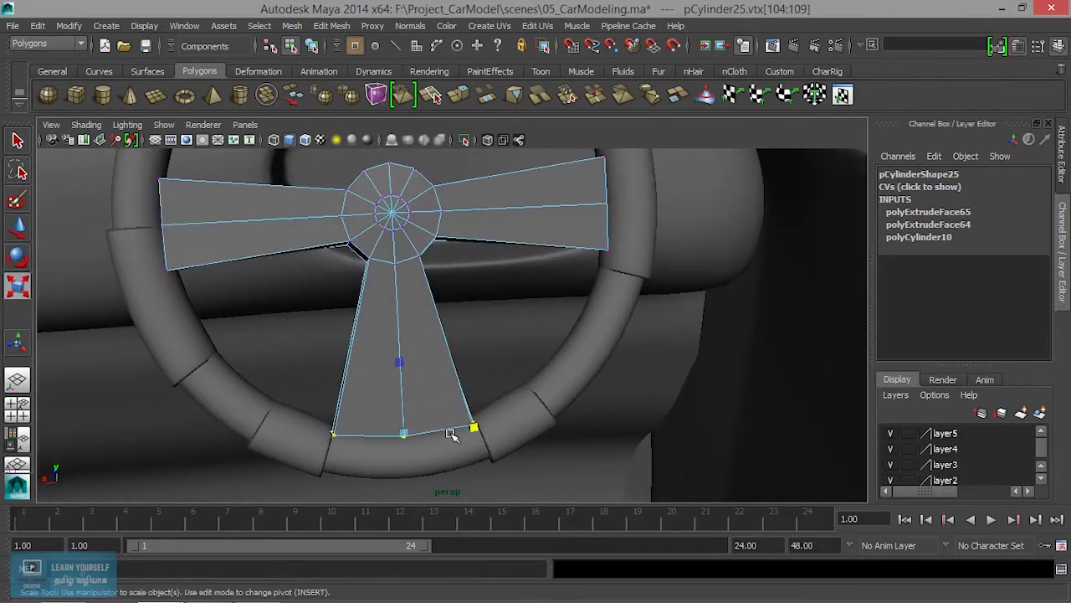
{"action": "left_click_drag", "start_coordinate": [474, 429], "coordinate": [417, 438]}
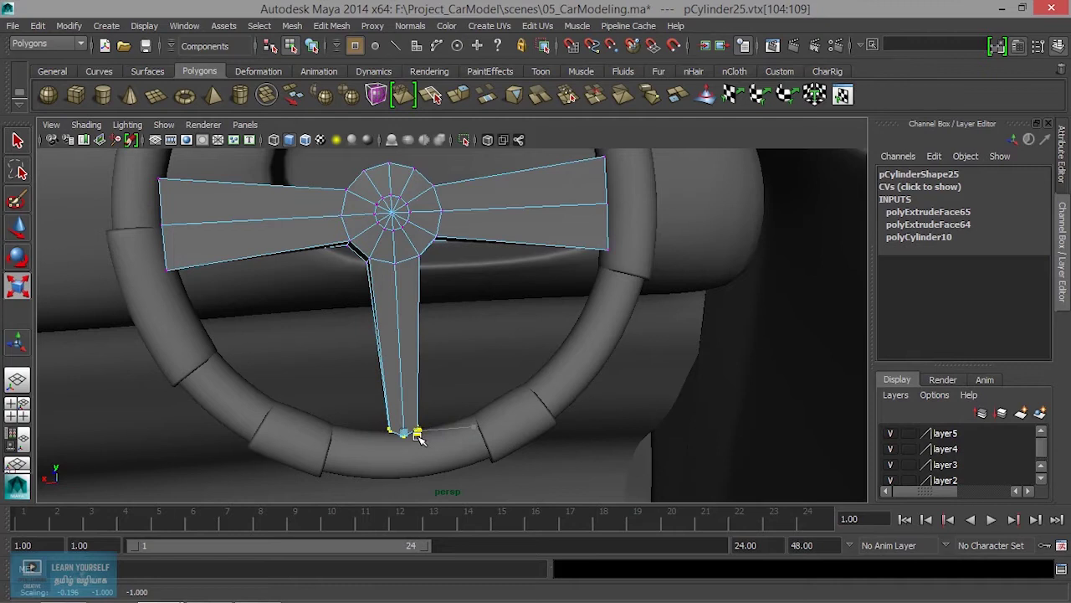
{"action": "left_click_drag", "start_coordinate": [389, 491], "coordinate": [449, 486], "text": "alt"}
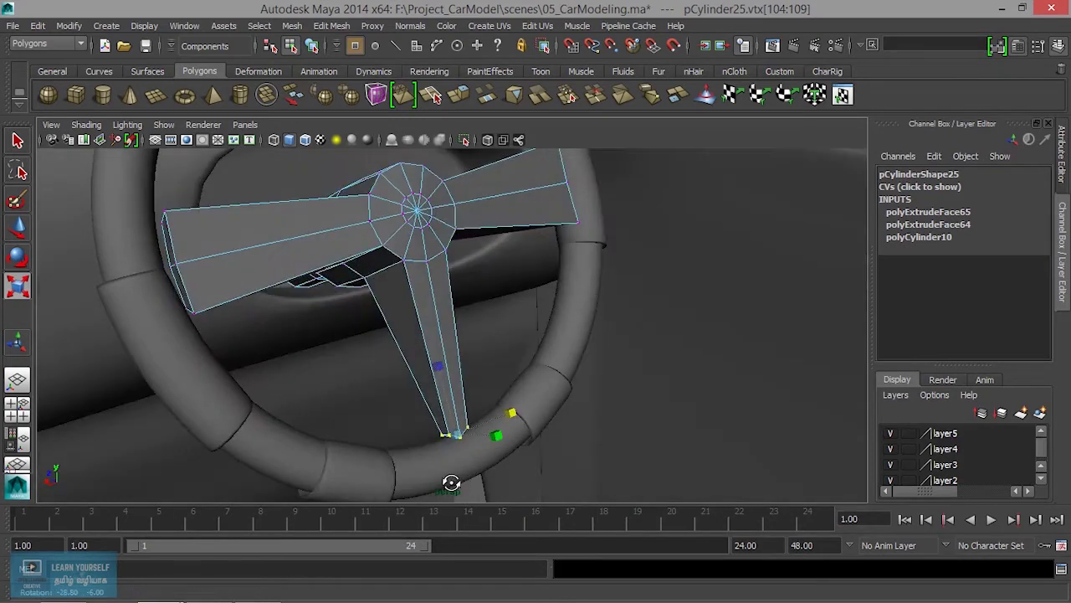
{"action": "left_click_drag", "start_coordinate": [435, 369], "coordinate": [437, 401]}
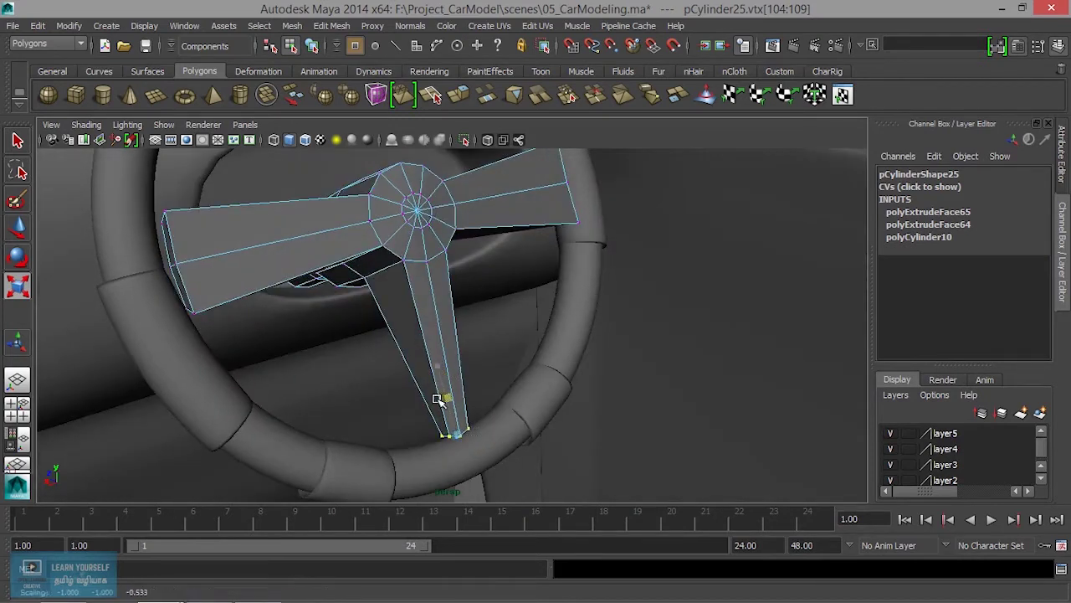
- Return to object mode and preview the hub-and-spoke mesh smoothed with key 3
{"action": "mouse_move", "coordinate": [437, 298]}
{"action": "left_mouse_down", "text": "alt"}
{"action": "mouse_move", "coordinate": [447, 371]}
{"action": "mouse_move", "coordinate": [553, 426]}
{"action": "mouse_move", "coordinate": [510, 383]}
{"action": "left_mouse_up", "text": "alt"}
{"action": "mouse_move", "coordinate": [512, 245]}
{"action": "right_mouse_down"}
{"action": "mouse_move", "coordinate": [511, 339]}
{"action": "mouse_move", "coordinate": [552, 236]}
{"action": "right_mouse_up"}
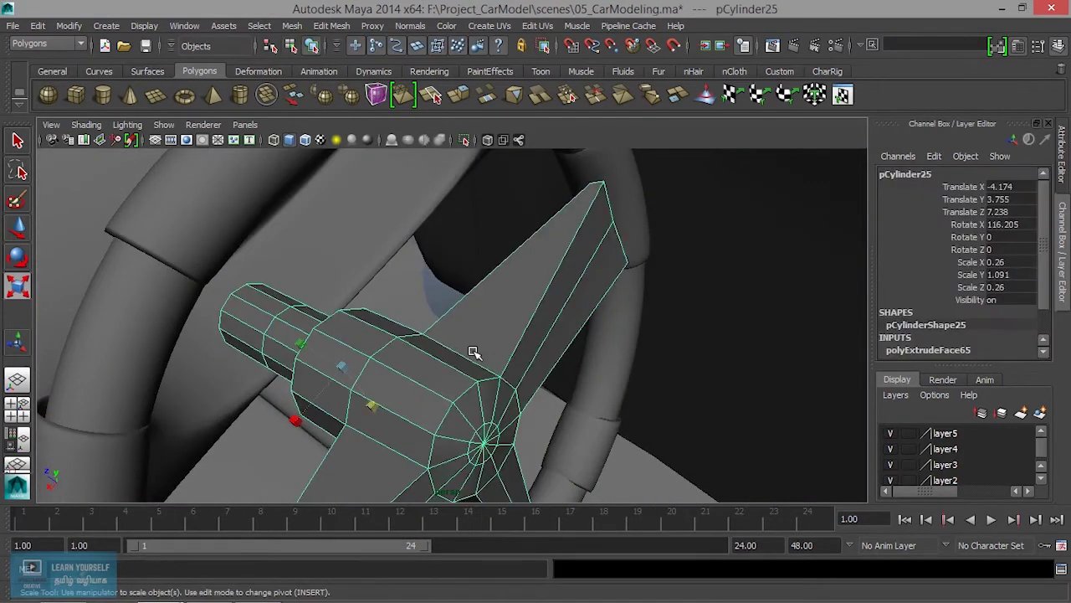
{"action": "key", "text": "3"}
{"action": "mouse_move", "coordinate": [507, 405]}
{"action": "left_mouse_down", "text": "alt"}
{"action": "mouse_move", "coordinate": [459, 405]}
{"action": "mouse_move", "coordinate": [527, 323]}
{"action": "left_mouse_up", "text": "alt"}
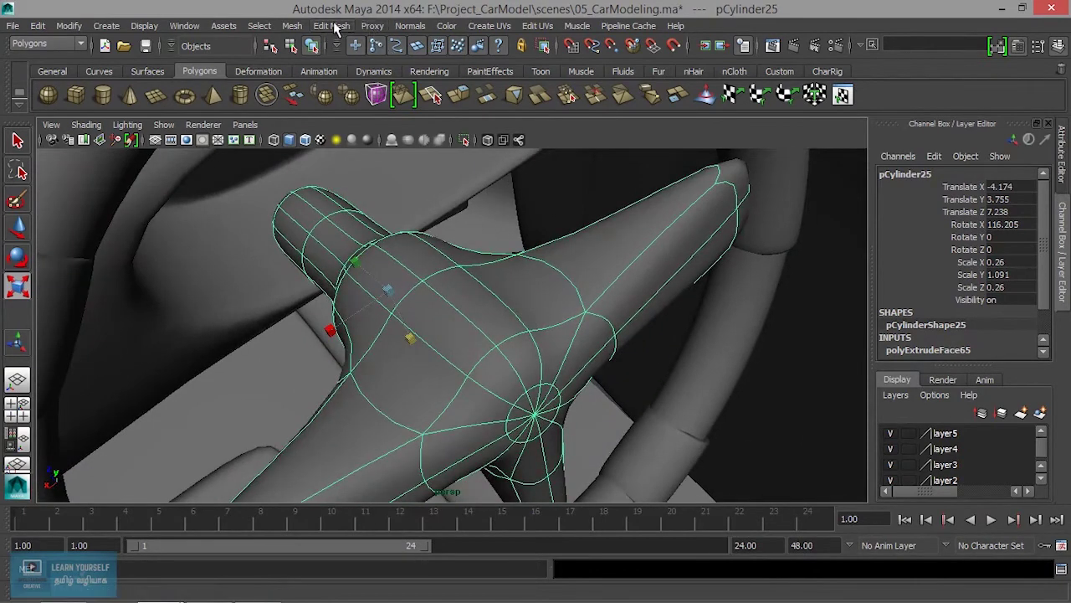
- Insert edge loops around the hub stem and along the lower spoke with Insert Edge Loop Tool
{"action": "left_click", "coordinate": [331, 26]}
{"action": "left_click", "coordinate": [419, 178]}
{"action": "mouse_move", "coordinate": [493, 344]}
{"action": "left_mouse_down"}
{"action": "mouse_move", "coordinate": [717, 319]}
{"action": "mouse_move", "coordinate": [682, 297]}
{"action": "mouse_move", "coordinate": [280, 272]}
{"action": "mouse_move", "coordinate": [247, 253]}
{"action": "mouse_move", "coordinate": [390, 187]}
{"action": "mouse_move", "coordinate": [536, 469]}
{"action": "mouse_move", "coordinate": [490, 477]}
{"action": "left_mouse_up"}
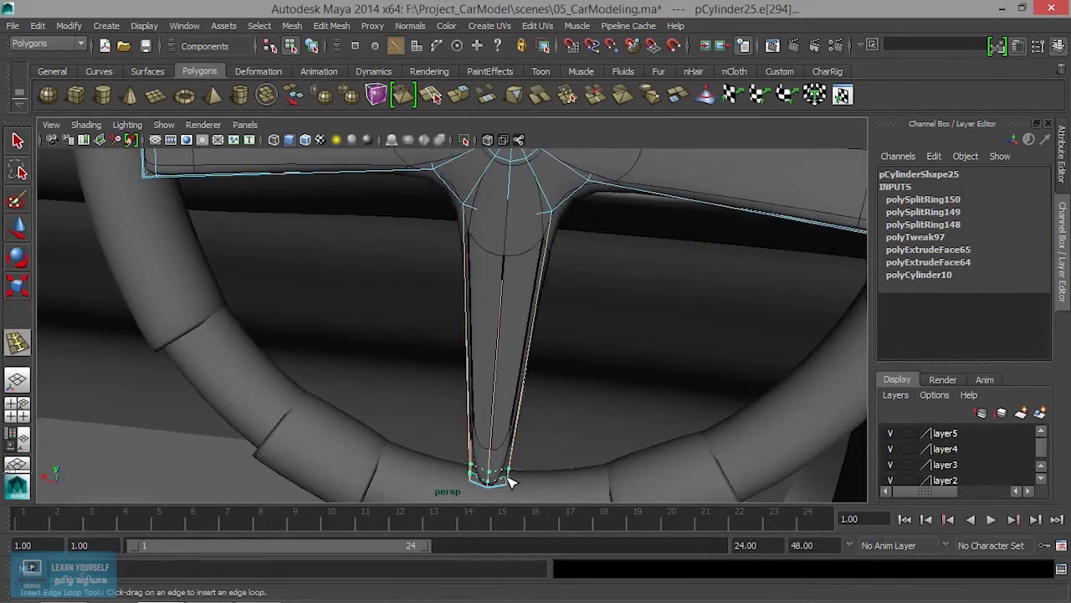
{"action": "mouse_move", "coordinate": [555, 323]}
{"action": "left_mouse_down", "text": "alt"}
{"action": "mouse_move", "coordinate": [545, 411]}
{"action": "mouse_move", "coordinate": [510, 348]}
{"action": "mouse_move", "coordinate": [478, 363]}
{"action": "mouse_move", "coordinate": [576, 262]}
{"action": "mouse_move", "coordinate": [541, 304]}
{"action": "mouse_move", "coordinate": [555, 282]}
{"action": "mouse_move", "coordinate": [574, 293]}
{"action": "mouse_move", "coordinate": [438, 311]}
{"action": "mouse_move", "coordinate": [636, 303]}
{"action": "mouse_move", "coordinate": [605, 279]}
{"action": "left_mouse_up", "text": "alt"}
{"action": "left_click", "coordinate": [588, 243]}
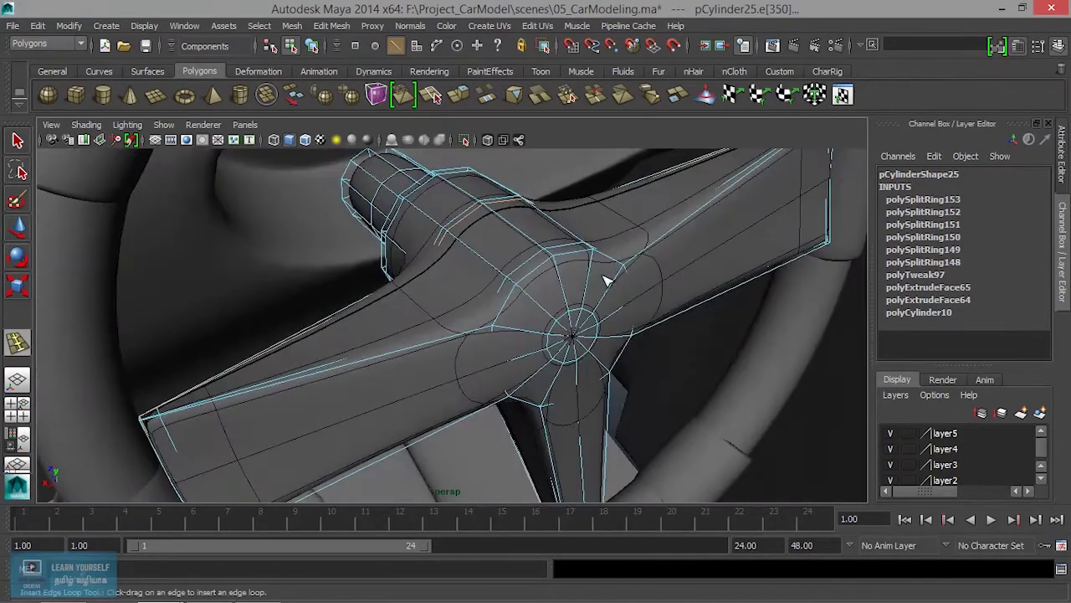
{"action": "right_click_drag", "start_coordinate": [616, 263], "coordinate": [670, 228]}
- Select the steering-wheel hub object and switch it to face editing
{"action": "key", "text": "q"}
{"action": "left_click", "coordinate": [612, 336]}
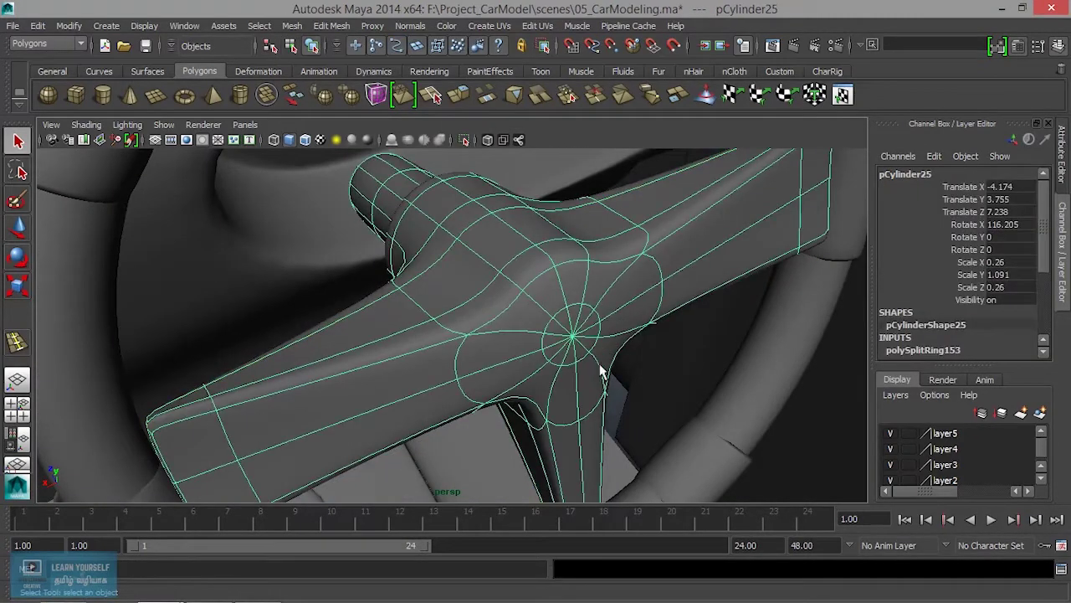
{"action": "right_click", "coordinate": [601, 322]}
{"action": "left_click", "coordinate": [603, 283]}
{"action": "left_click_drag", "start_coordinate": [585, 323], "coordinate": [545, 337], "text": "alt"}
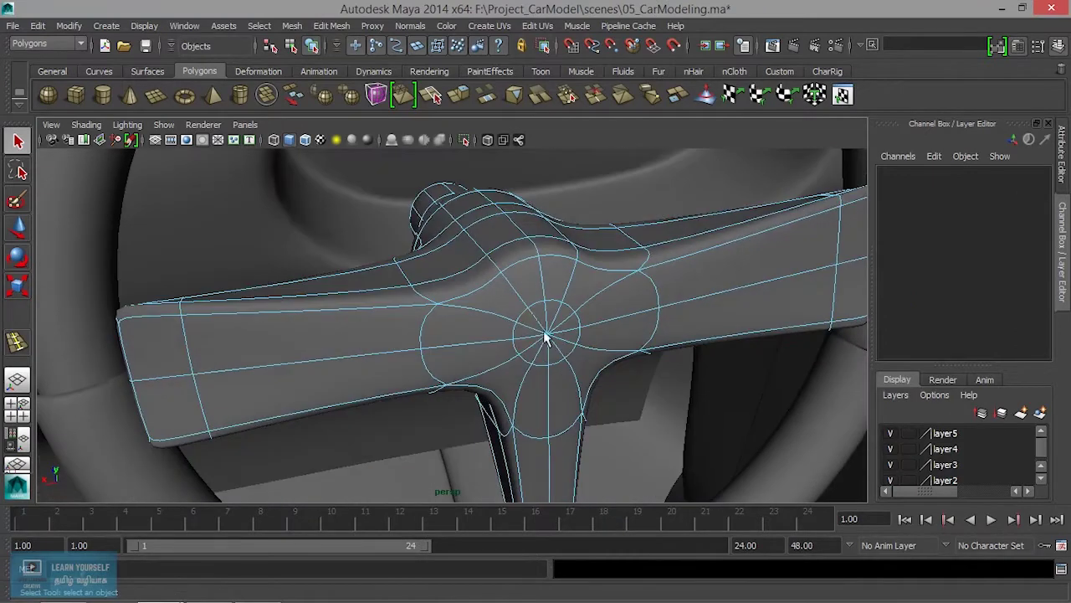
- With smoothing off, select the hub's centre faces and scale them
{"action": "key", "text": "1"}
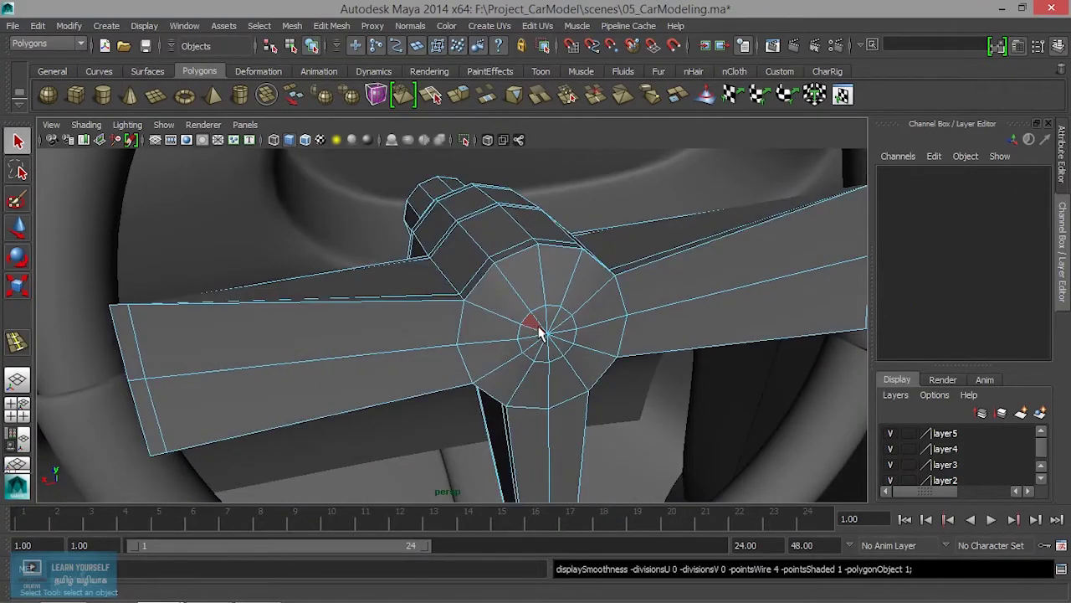
{"action": "key", "text": "ctrl+shift+a"}
{"action": "left_click", "coordinate": [541, 321]}
{"action": "left_click", "coordinate": [554, 319], "text": "shift"}
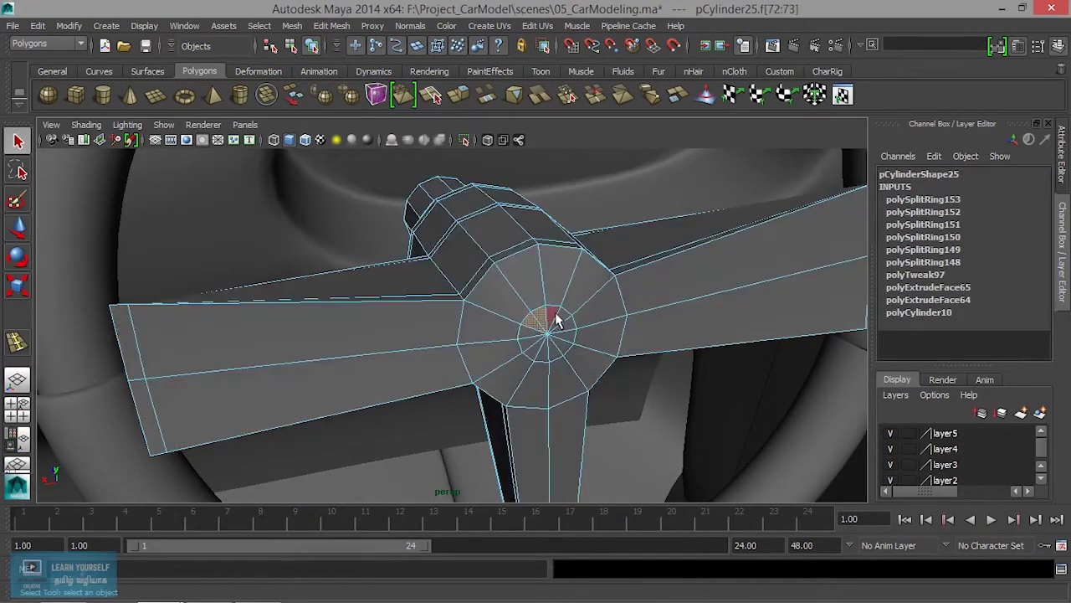
{"action": "left_click", "coordinate": [548, 360], "text": "shift"}
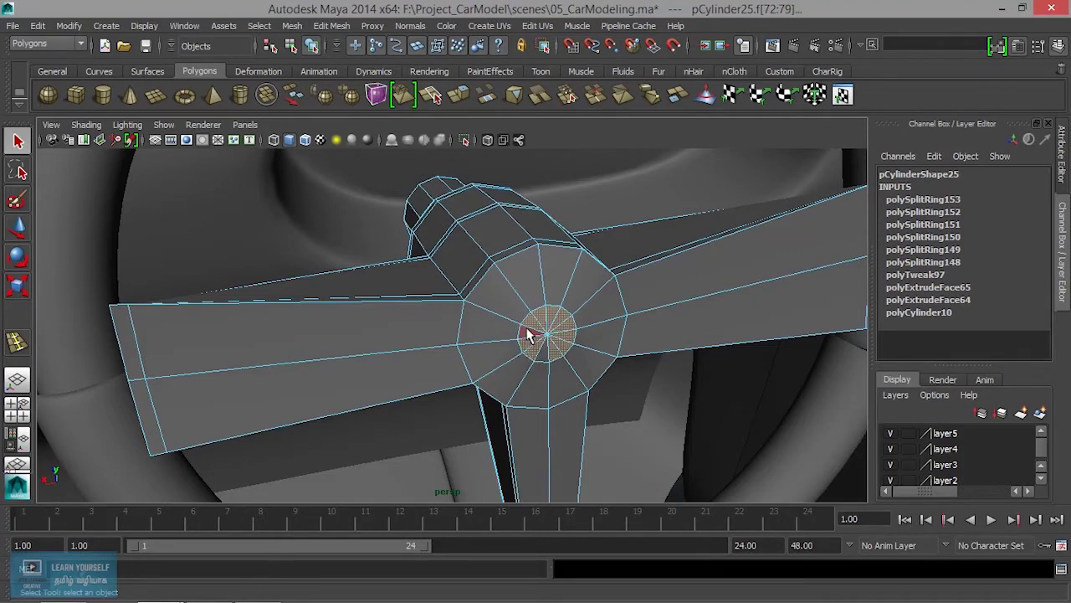
{"action": "left_click", "coordinate": [544, 356], "text": "shift"}
{"action": "key", "text": "r"}
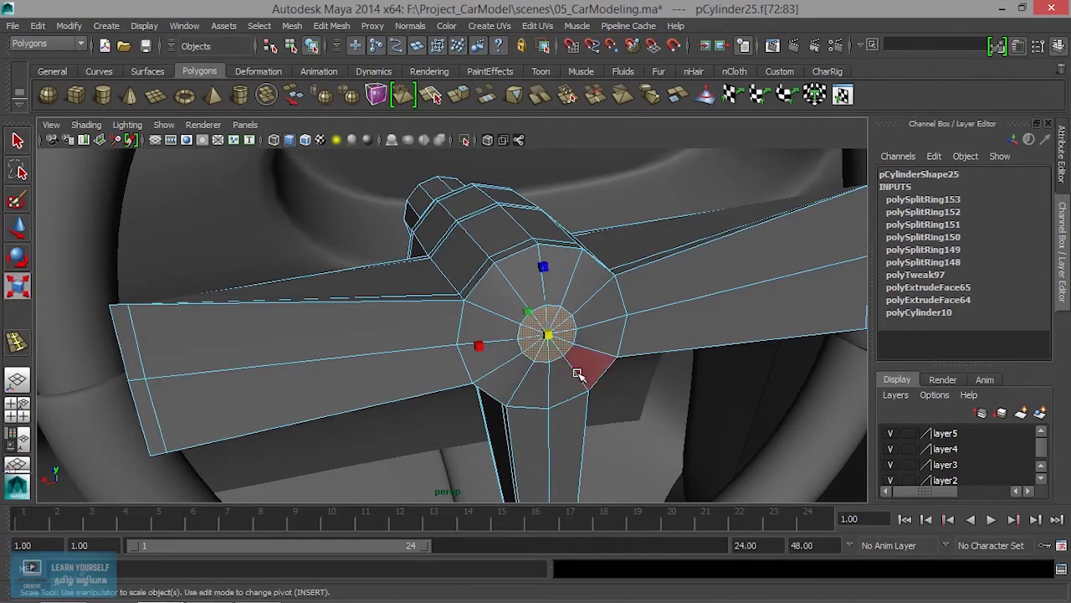
{"action": "mouse_move", "coordinate": [547, 334]}
{"action": "left_mouse_down"}
{"action": "mouse_move", "coordinate": [627, 351]}
{"action": "mouse_move", "coordinate": [530, 331]}
{"action": "left_mouse_up"}
- Extrude the centre faces several times to inset them into rings
{"action": "left_click", "coordinate": [460, 94]}
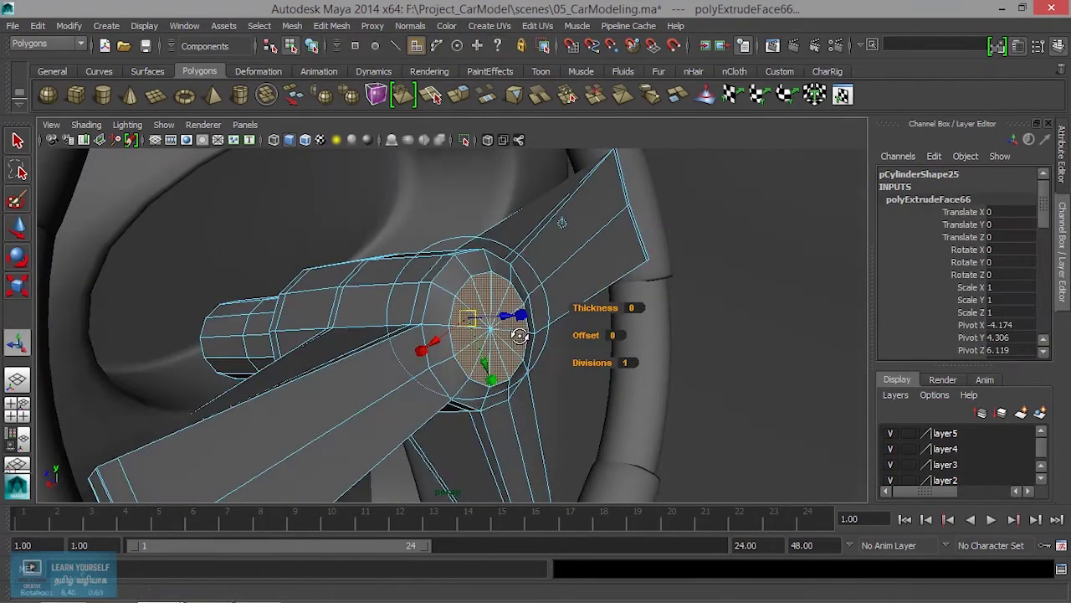
{"action": "left_click_drag", "start_coordinate": [506, 317], "coordinate": [504, 318]}
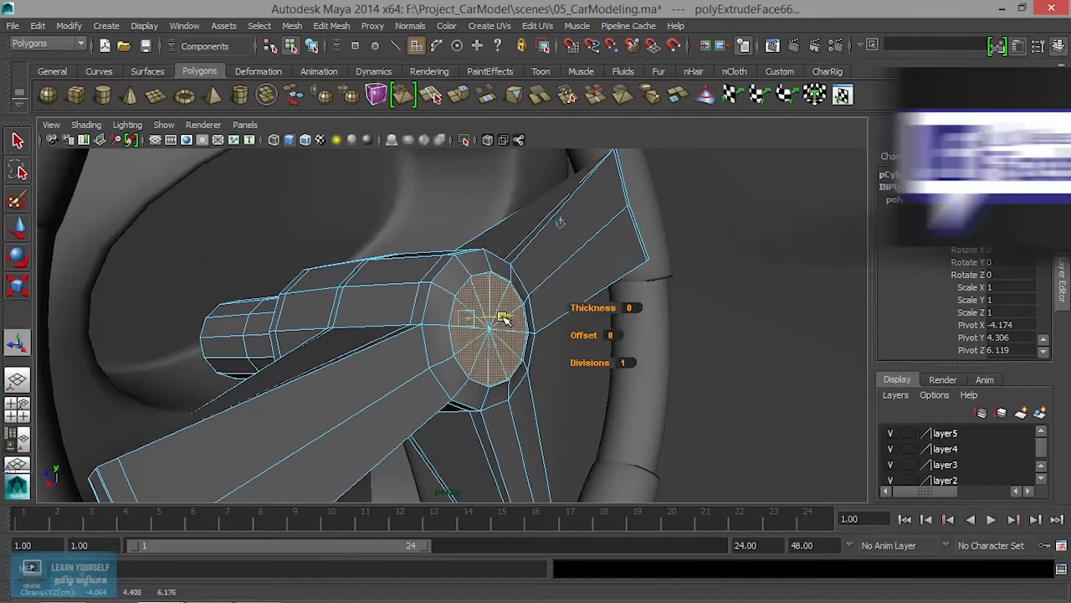
{"action": "key", "text": "ctrl+e"}
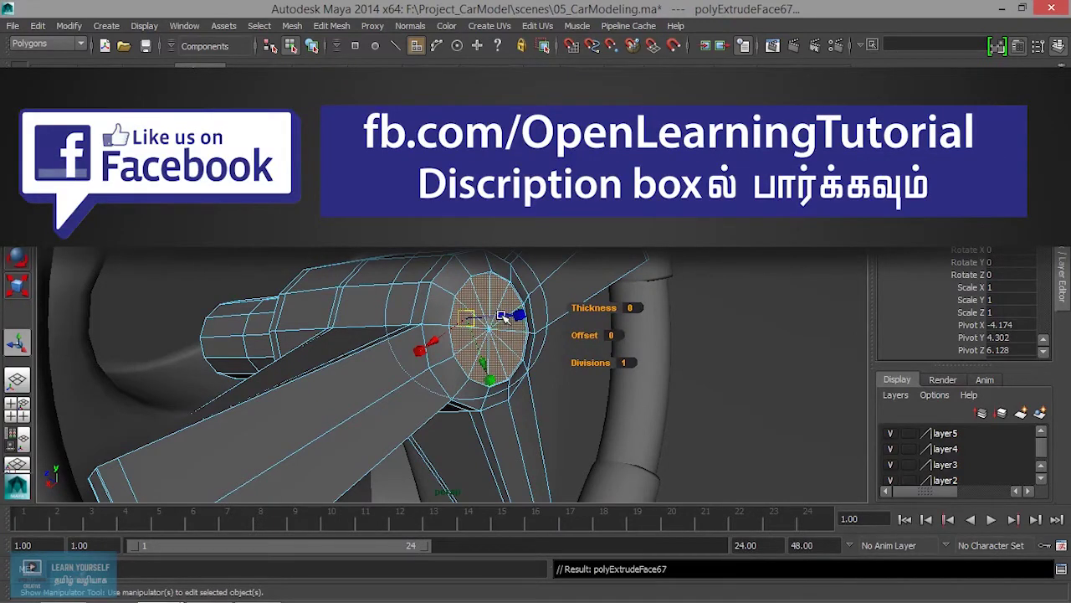
{"action": "left_click_drag", "start_coordinate": [504, 319], "coordinate": [511, 317]}
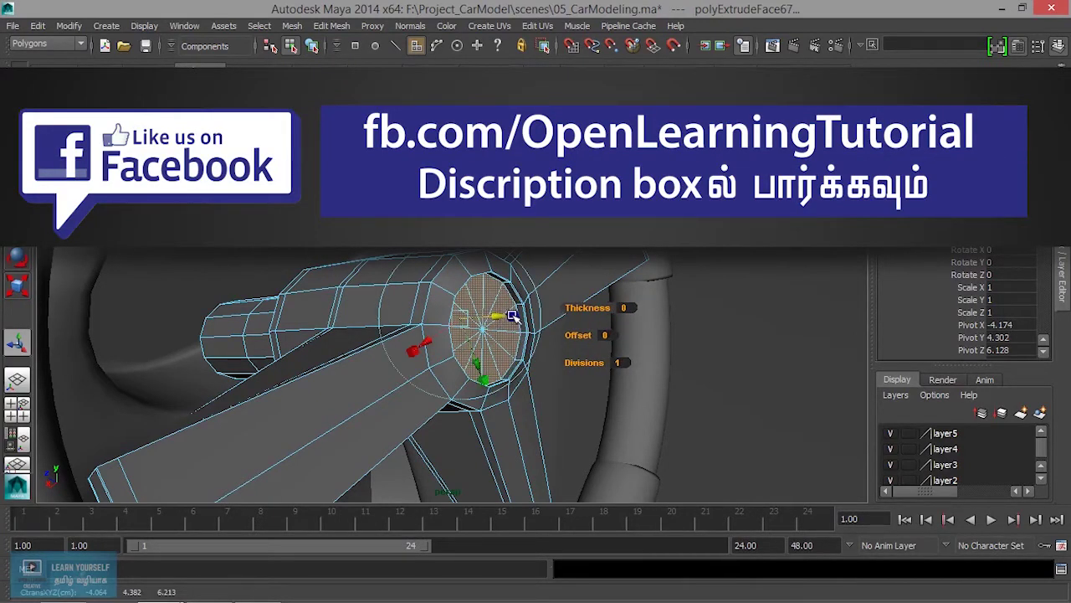
{"action": "key", "text": "ctrl+e"}
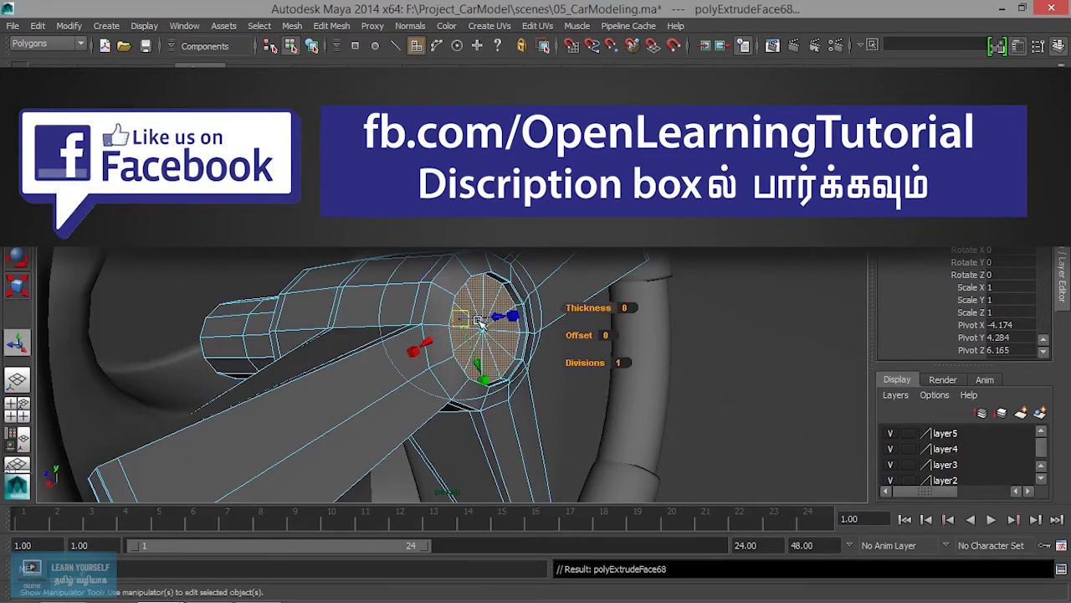
{"action": "left_click_drag", "start_coordinate": [499, 320], "coordinate": [514, 317]}
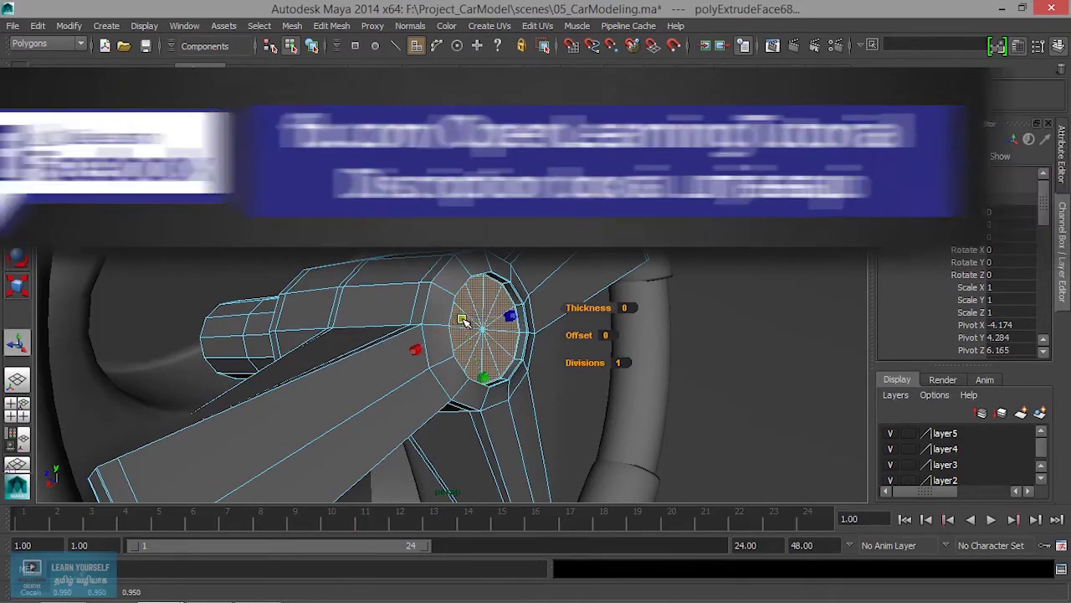
{"action": "mouse_move", "coordinate": [542, 269]}
{"action": "right_mouse_down", "text": "shift"}
{"action": "mouse_move", "coordinate": [603, 243]}
{"action": "mouse_move", "coordinate": [591, 266]}
{"action": "right_mouse_up", "text": "shift"}
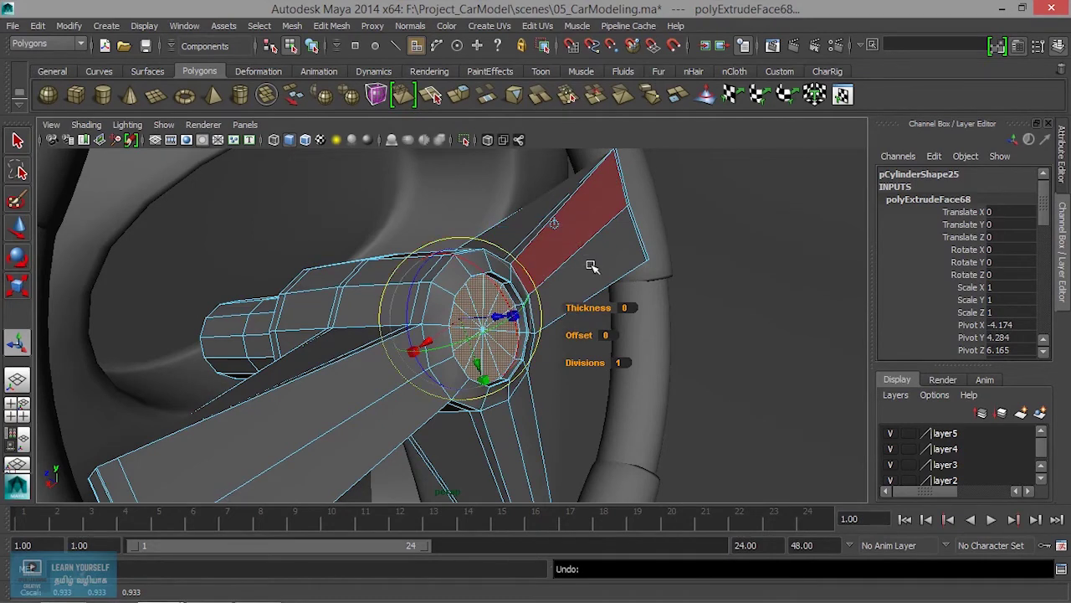
- Push the extruded centre face into the hub, shrink it, and extrude once more
{"action": "left_click_drag", "start_coordinate": [544, 329], "coordinate": [538, 355], "text": "alt"}
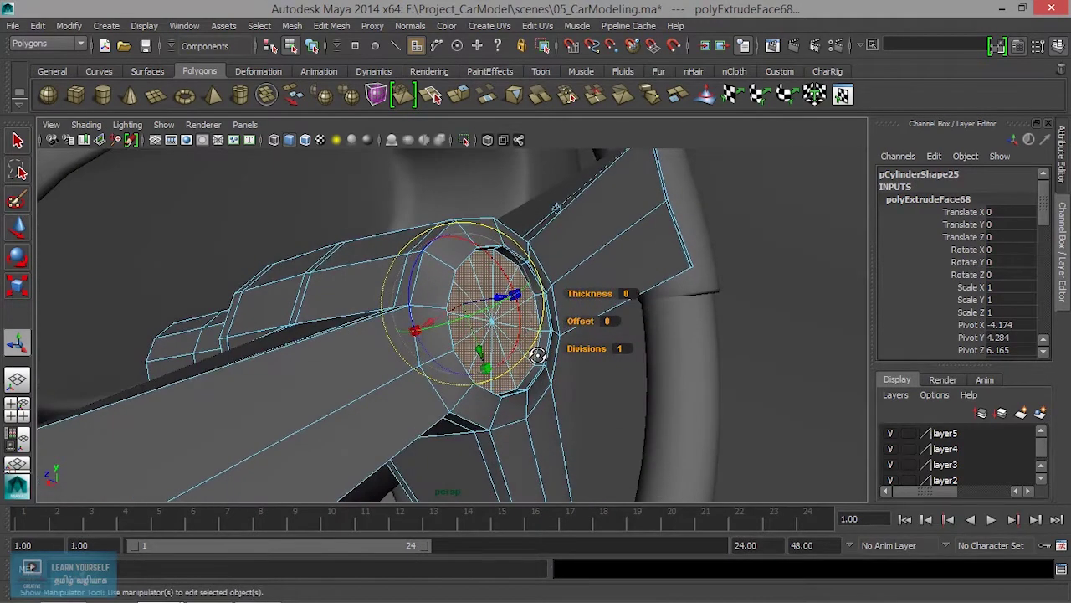
{"action": "mouse_move", "coordinate": [500, 297]}
{"action": "left_mouse_down"}
{"action": "mouse_move", "coordinate": [514, 303]}
{"action": "mouse_move", "coordinate": [469, 306]}
{"action": "left_mouse_up"}
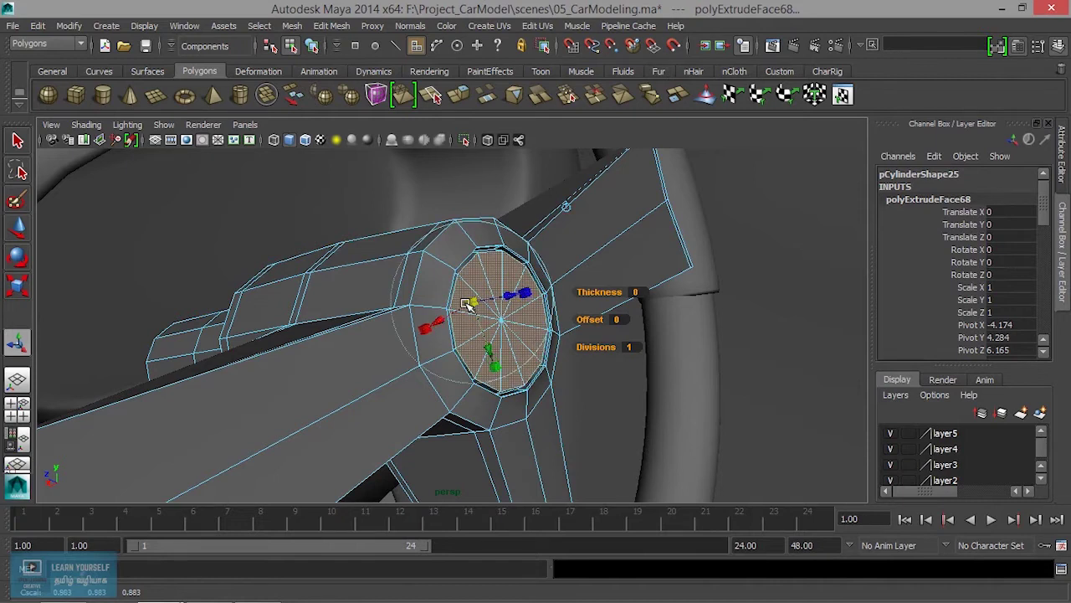
{"action": "left_click_drag", "start_coordinate": [473, 302], "coordinate": [470, 306]}
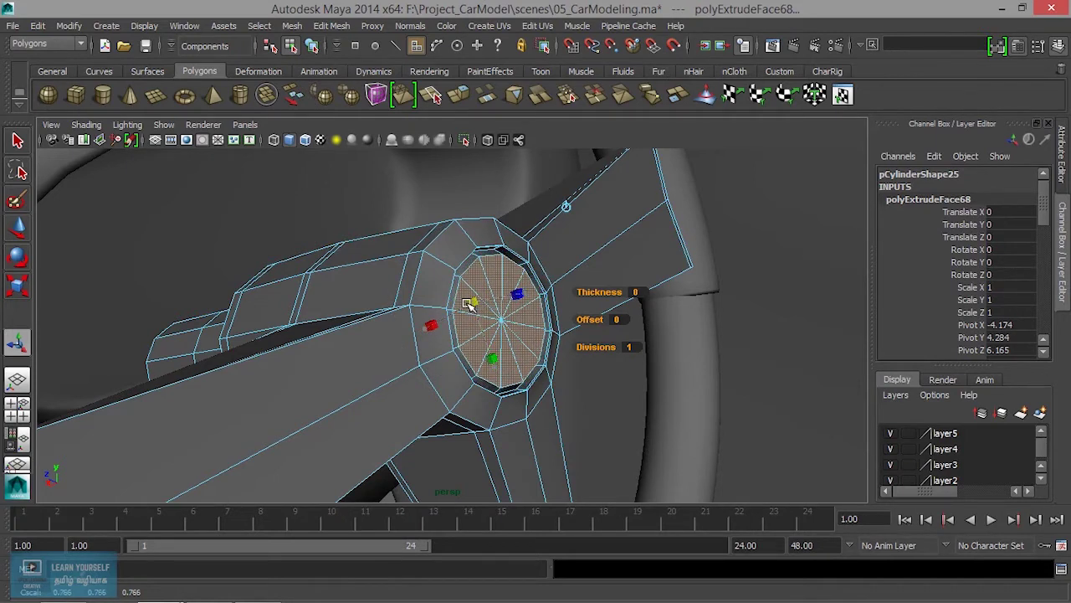
{"action": "left_click", "coordinate": [458, 95]}
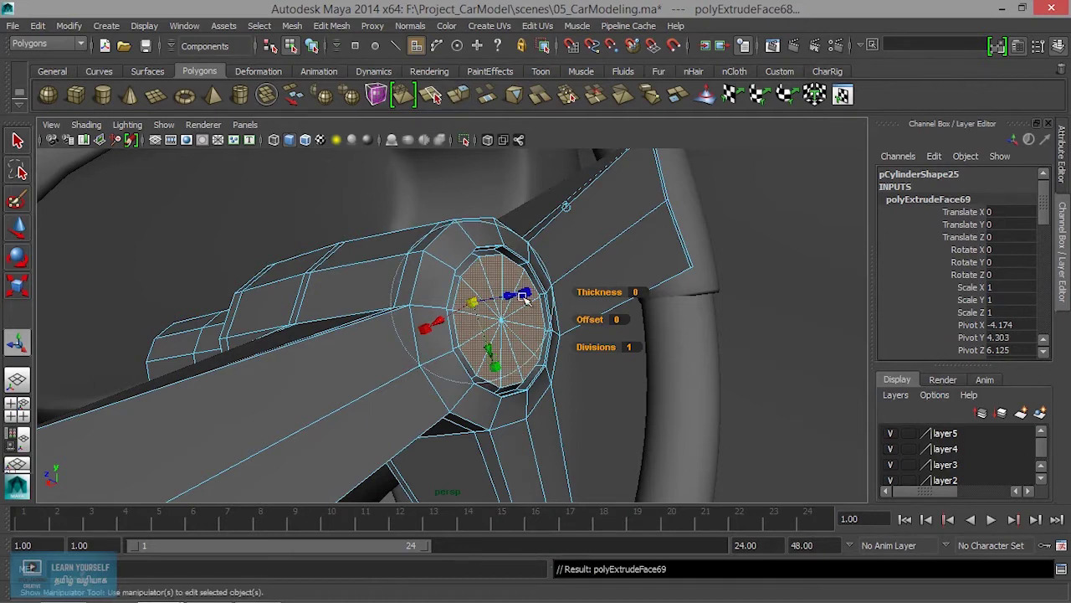
{"action": "left_click", "coordinate": [533, 295]}
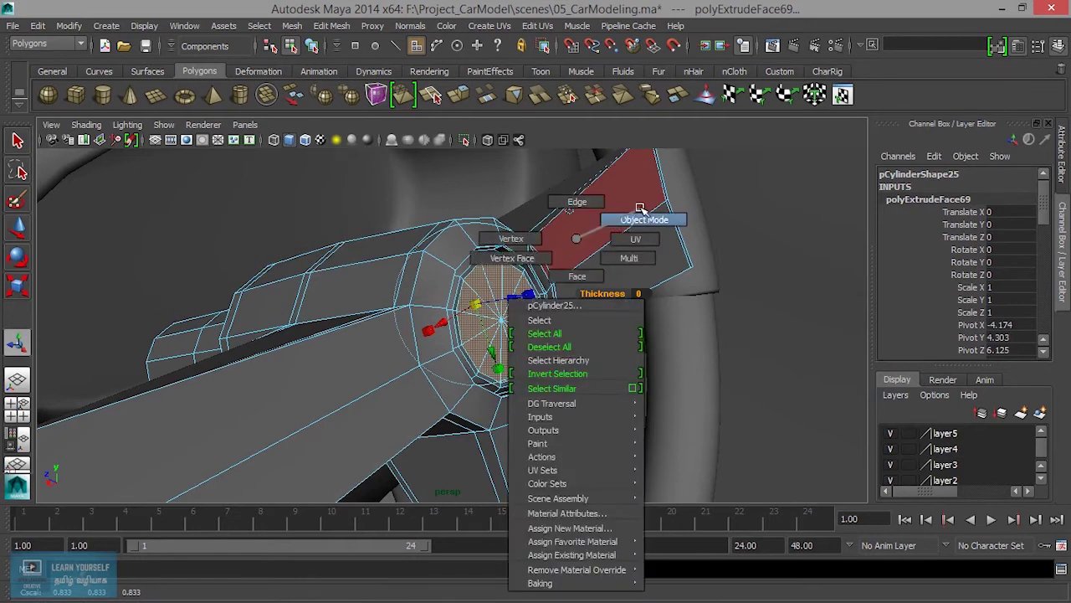
- Leave face editing and return to object mode around the hub
{"action": "right_click_drag", "start_coordinate": [578, 240], "coordinate": [619, 213]}
{"action": "left_click_drag", "start_coordinate": [596, 241], "coordinate": [591, 343], "text": "alt"}
{"action": "scroll", "coordinate": [712, 325], "scroll_direction": "down", "scroll_amount": 5}
{"action": "left_click", "coordinate": [689, 277]}
- Move the hub-and-spoke object along the steering column to Y 3.675, Z 7.4
{"action": "mouse_move", "coordinate": [688, 277]}
{"action": "left_mouse_down", "text": "alt"}
{"action": "mouse_move", "coordinate": [586, 287]}
{"action": "mouse_move", "coordinate": [457, 329]}
{"action": "mouse_move", "coordinate": [543, 328]}
{"action": "left_mouse_up", "text": "alt"}
{"action": "left_click", "coordinate": [503, 354]}
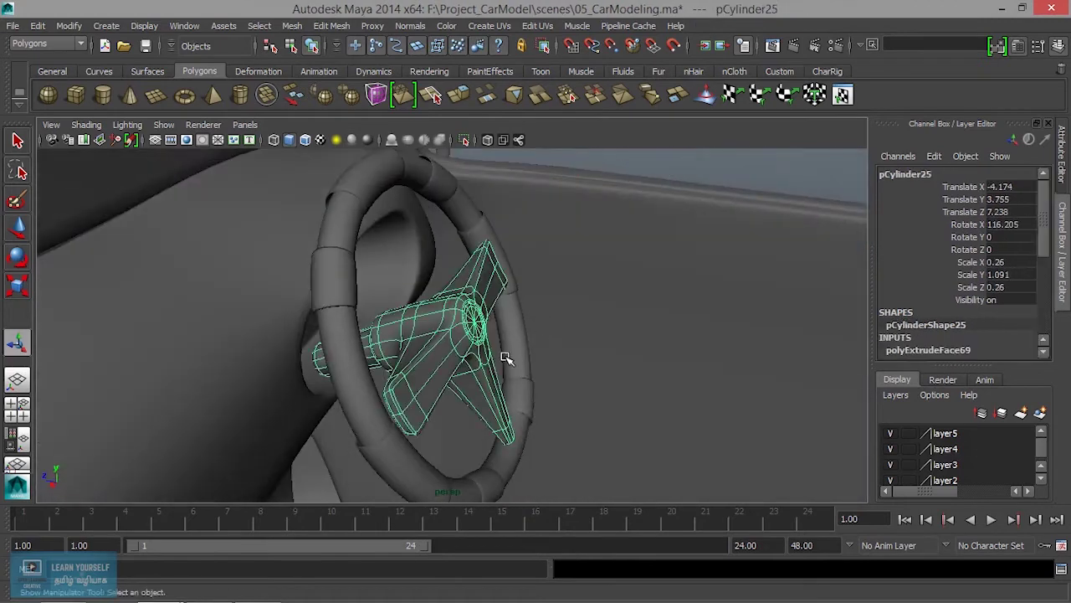
{"action": "scroll", "coordinate": [514, 366], "scroll_direction": "up", "scroll_amount": 2}
{"action": "scroll", "coordinate": [515, 368], "scroll_direction": "up", "scroll_amount": 2}
{"action": "key", "text": "w"}
{"action": "left_click_drag", "start_coordinate": [498, 381], "coordinate": [528, 354], "text": "alt"}
{"action": "mouse_move", "coordinate": [303, 393]}
{"action": "left_mouse_down"}
{"action": "mouse_move", "coordinate": [290, 399]}
{"action": "mouse_move", "coordinate": [366, 305]}
{"action": "mouse_move", "coordinate": [266, 382]}
{"action": "mouse_move", "coordinate": [311, 366]}
{"action": "mouse_move", "coordinate": [283, 361]}
{"action": "mouse_move", "coordinate": [327, 304]}
{"action": "mouse_move", "coordinate": [270, 304]}
{"action": "mouse_move", "coordinate": [280, 297]}
{"action": "mouse_move", "coordinate": [287, 363]}
{"action": "mouse_move", "coordinate": [331, 383]}
{"action": "left_mouse_up"}
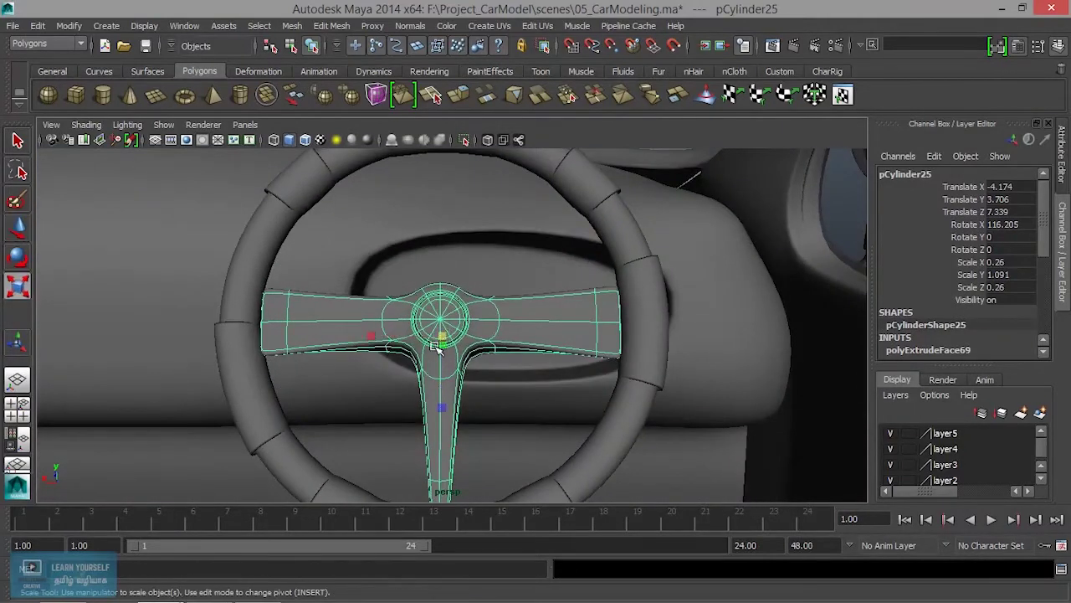
{"action": "mouse_move", "coordinate": [459, 333]}
{"action": "left_mouse_down", "text": "alt"}
{"action": "mouse_move", "coordinate": [559, 374]}
{"action": "mouse_move", "coordinate": [384, 383]}
{"action": "left_mouse_up", "text": "alt"}
{"action": "key", "text": "w"}
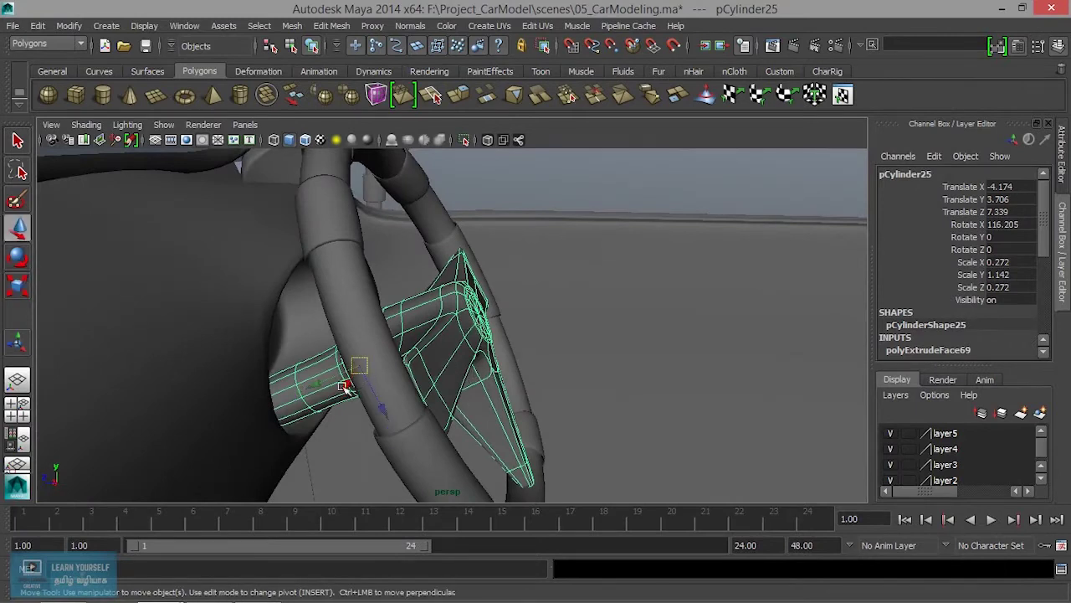
{"action": "left_click_drag", "start_coordinate": [311, 377], "coordinate": [306, 380]}
{"action": "mouse_move", "coordinate": [479, 360]}
{"action": "left_mouse_down", "text": "alt"}
{"action": "mouse_move", "coordinate": [311, 346]}
{"action": "mouse_move", "coordinate": [328, 306]}
{"action": "mouse_move", "coordinate": [327, 320]}
{"action": "mouse_move", "coordinate": [448, 355]}
{"action": "left_mouse_up", "text": "alt"}
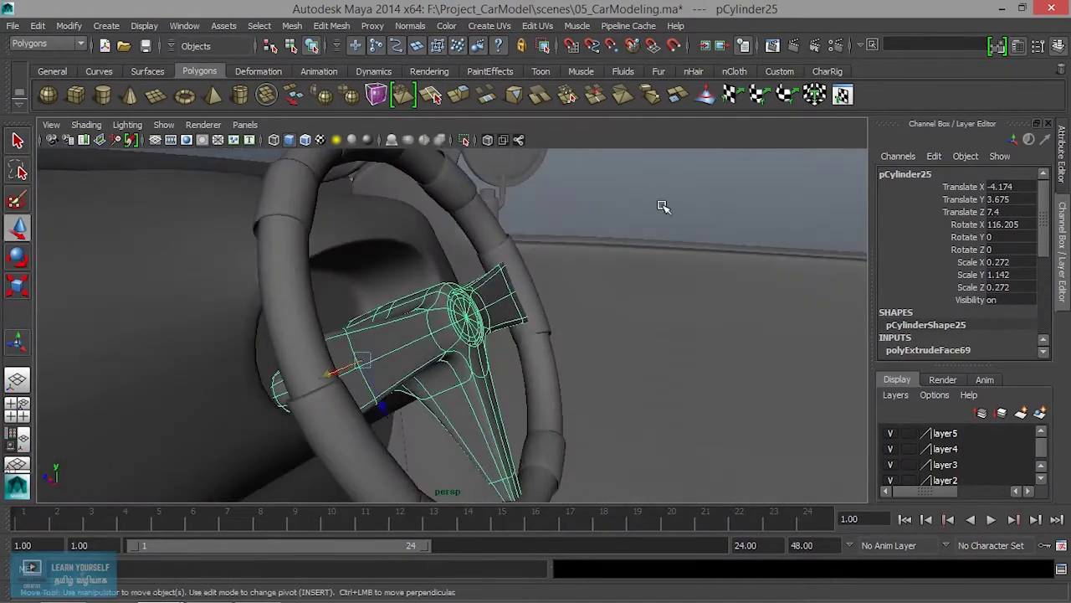
- Clear the selection, view under the rear bumper, and create a new polygon cylinder
{"action": "left_click", "coordinate": [662, 203]}
{"action": "scroll", "coordinate": [645, 299], "scroll_direction": "down", "scroll_amount": 2}
{"action": "mouse_move", "coordinate": [646, 298]}
{"action": "left_mouse_down", "text": "alt"}
{"action": "mouse_move", "coordinate": [538, 394]}
{"action": "mouse_move", "coordinate": [688, 408]}
{"action": "mouse_move", "coordinate": [724, 392]}
{"action": "mouse_move", "coordinate": [647, 342]}
{"action": "mouse_move", "coordinate": [605, 352]}
{"action": "mouse_move", "coordinate": [779, 352]}
{"action": "mouse_move", "coordinate": [536, 374]}
{"action": "left_mouse_up", "text": "alt"}
{"action": "scroll", "coordinate": [394, 395], "scroll_direction": "up", "scroll_amount": 3}
{"action": "mouse_move", "coordinate": [394, 395]}
{"action": "left_mouse_down", "text": "alt"}
{"action": "mouse_move", "coordinate": [629, 377]}
{"action": "mouse_move", "coordinate": [651, 302]}
{"action": "left_mouse_up", "text": "alt"}
{"action": "left_click", "coordinate": [502, 430]}
{"action": "mouse_move", "coordinate": [502, 430]}
{"action": "left_mouse_down", "text": "alt"}
{"action": "mouse_move", "coordinate": [468, 414]}
{"action": "mouse_move", "coordinate": [518, 421]}
{"action": "mouse_move", "coordinate": [452, 411]}
{"action": "left_mouse_up", "text": "alt"}
{"action": "left_click", "coordinate": [103, 93]}
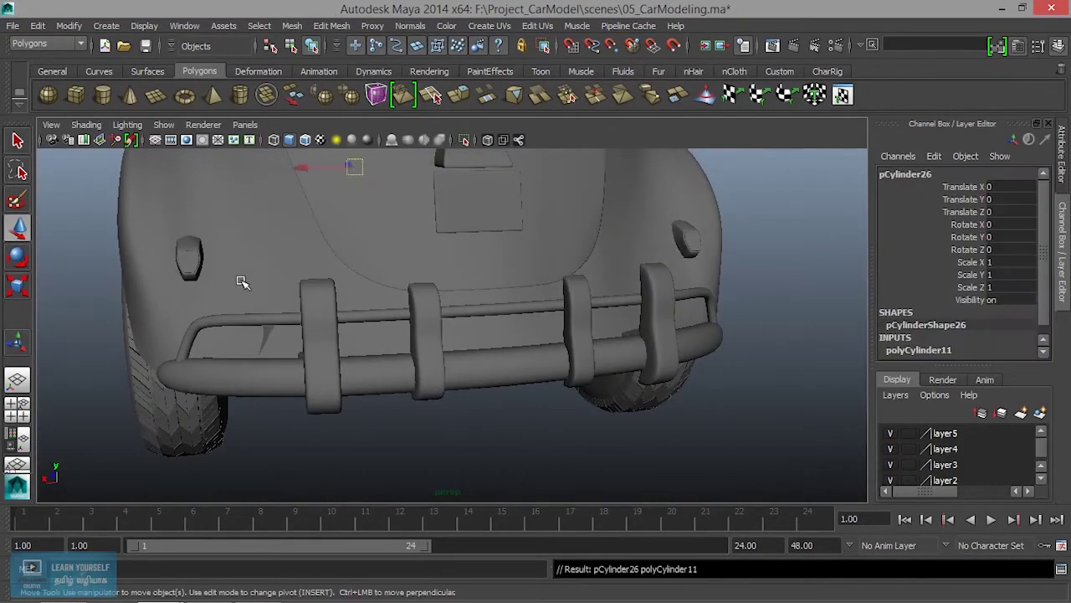
- Lower the new cylinder to underbody height and frame the rear of the car
{"action": "left_click_drag", "start_coordinate": [239, 280], "coordinate": [311, 306], "text": "alt"}
{"action": "left_click_drag", "start_coordinate": [405, 232], "coordinate": [383, 307]}
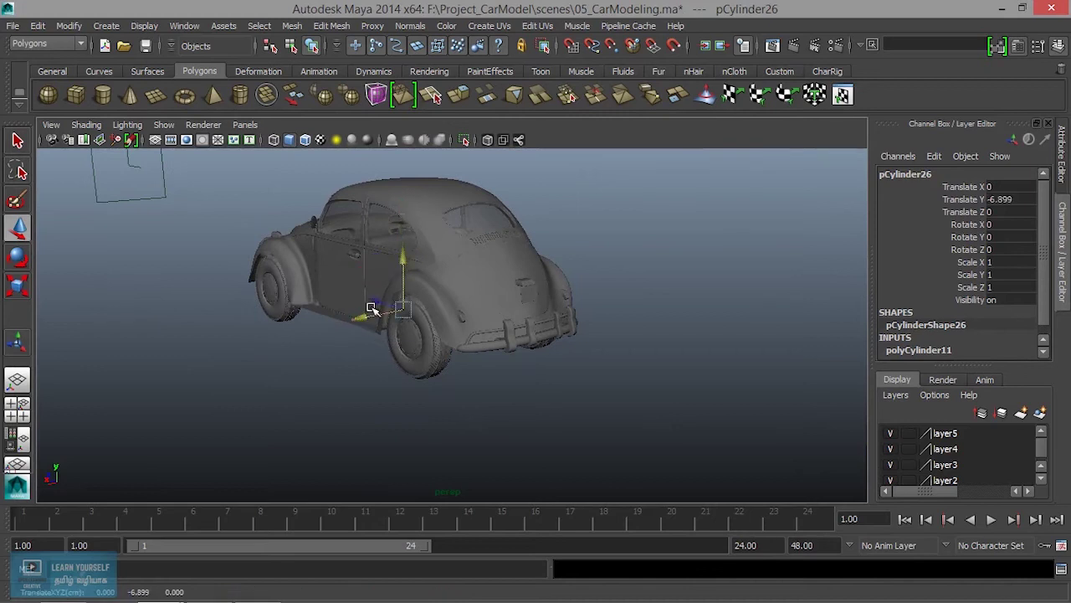
{"action": "key", "text": "f"}
{"action": "mouse_move", "coordinate": [526, 399]}
{"action": "right_mouse_down", "text": "alt"}
{"action": "mouse_move", "coordinate": [433, 411]}
{"action": "mouse_move", "coordinate": [371, 399]}
{"action": "mouse_move", "coordinate": [424, 413]}
{"action": "mouse_move", "coordinate": [390, 402]}
{"action": "right_mouse_up", "text": "alt"}
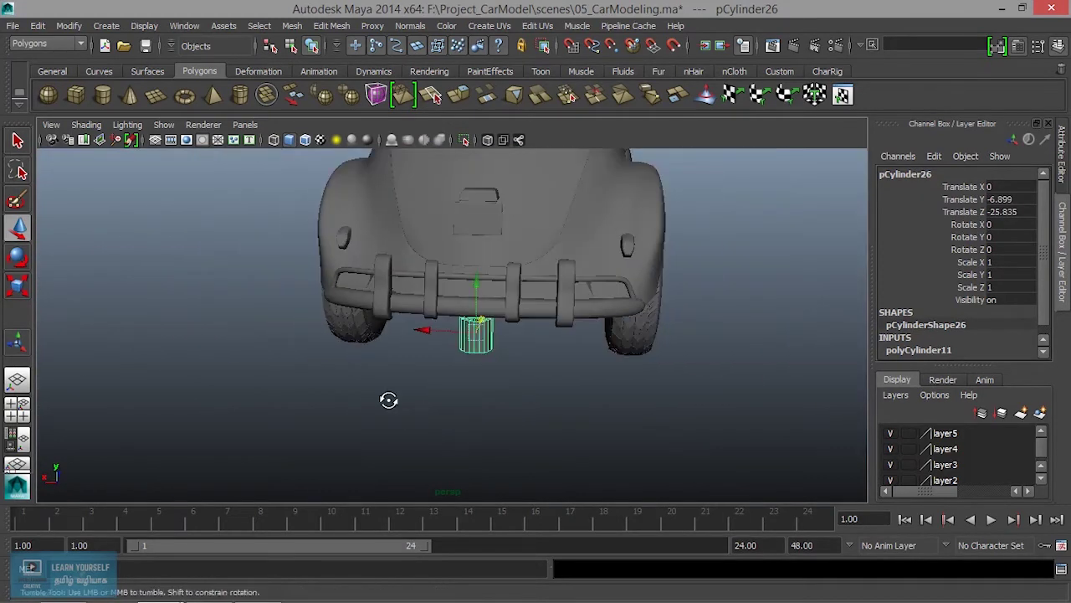
{"action": "left_click_drag", "start_coordinate": [390, 402], "coordinate": [390, 383], "text": "alt"}
{"action": "right_click_drag", "start_coordinate": [390, 383], "coordinate": [536, 420], "text": "alt"}
- Rotate the cylinder exactly 90 degrees on X so it lies on its side
{"action": "key", "text": "e"}
{"action": "left_click_drag", "start_coordinate": [508, 293], "coordinate": [502, 368]}
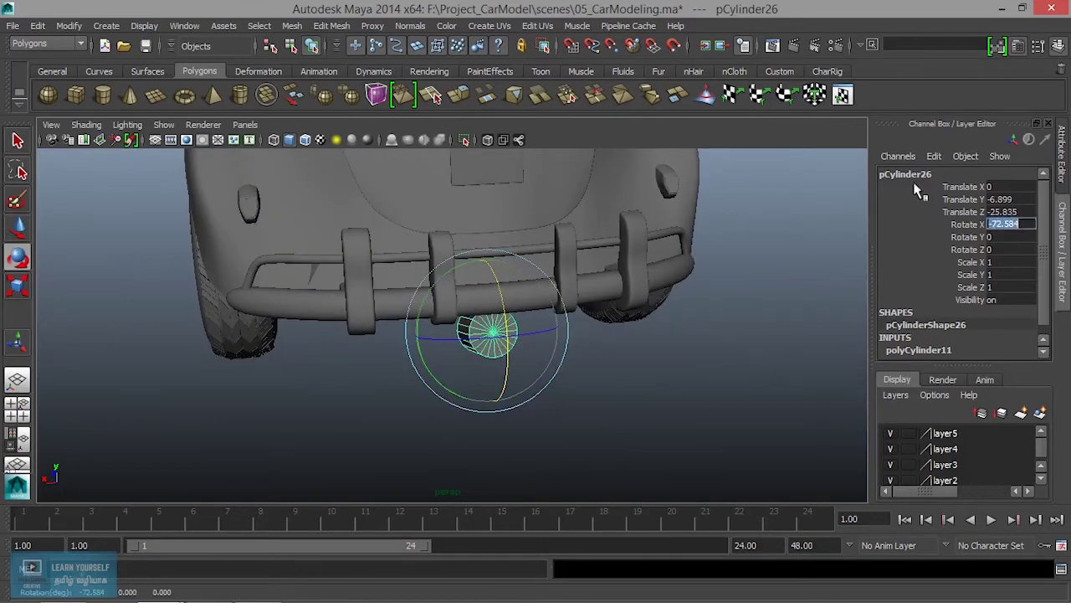
{"action": "type", "text": "0"}
{"action": "key", "text": "Return"}
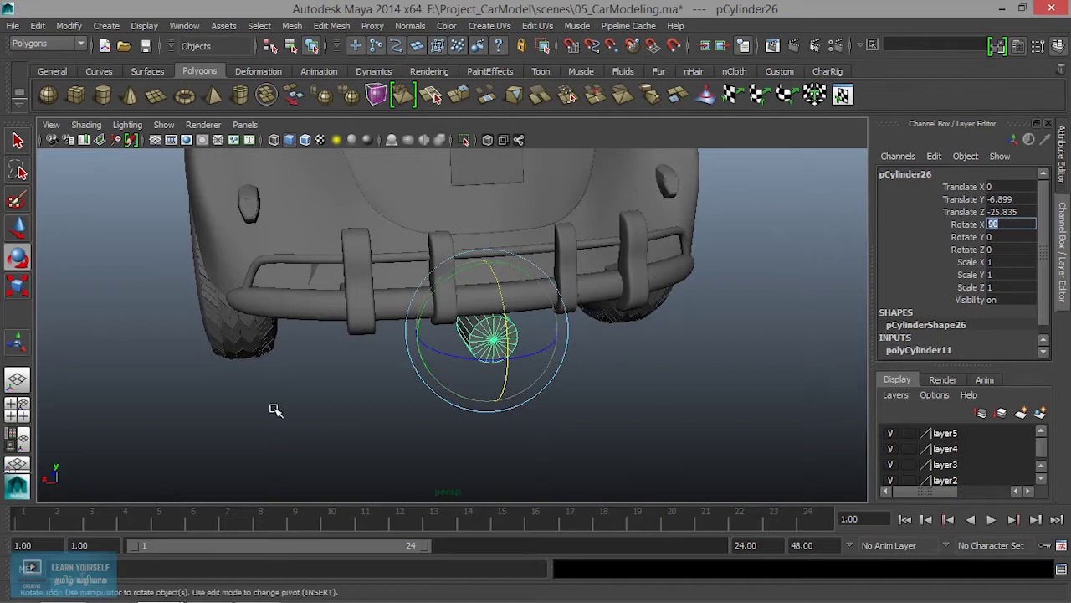
{"action": "left_click_drag", "start_coordinate": [304, 407], "coordinate": [488, 397], "text": "alt"}
{"action": "middle_click_drag", "start_coordinate": [488, 397], "coordinate": [354, 332], "text": "alt"}
{"action": "right_click_drag", "start_coordinate": [354, 332], "coordinate": [455, 372], "text": "alt"}
{"action": "mouse_move", "coordinate": [456, 372]}
{"action": "left_mouse_down", "text": "alt"}
{"action": "mouse_move", "coordinate": [522, 363]}
{"action": "mouse_move", "coordinate": [490, 337]}
{"action": "left_mouse_up", "text": "alt"}
- Scale the cylinder thin and long into a pipe and move it toward the bumper
{"action": "key", "text": "r"}
{"action": "left_click_drag", "start_coordinate": [519, 393], "coordinate": [470, 388], "text": "alt"}
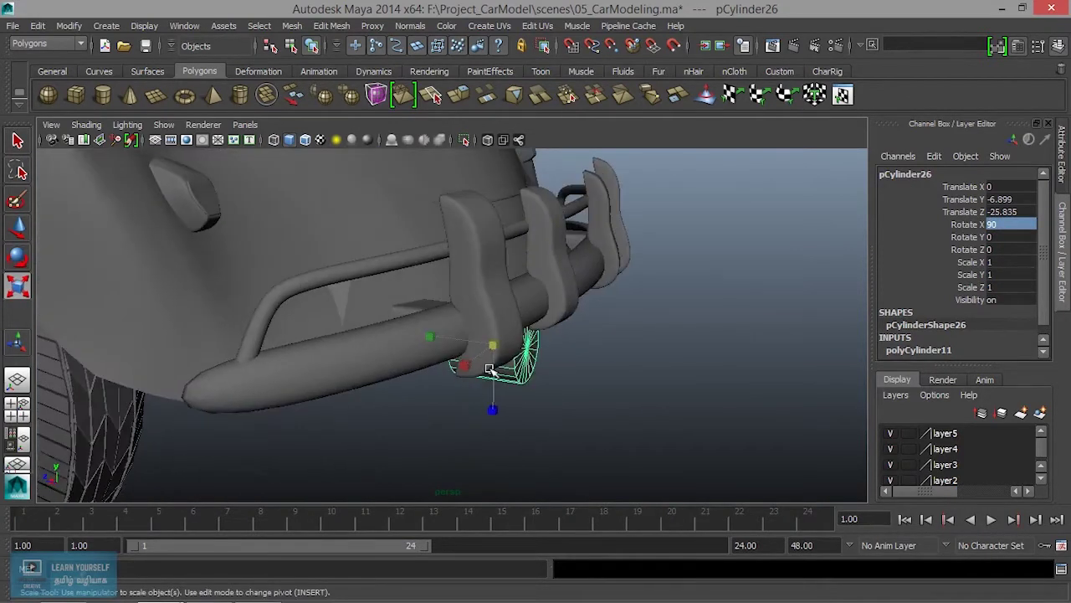
{"action": "mouse_move", "coordinate": [491, 344]}
{"action": "left_mouse_down"}
{"action": "mouse_move", "coordinate": [459, 352]}
{"action": "mouse_move", "coordinate": [536, 337]}
{"action": "mouse_move", "coordinate": [476, 386]}
{"action": "left_mouse_up"}
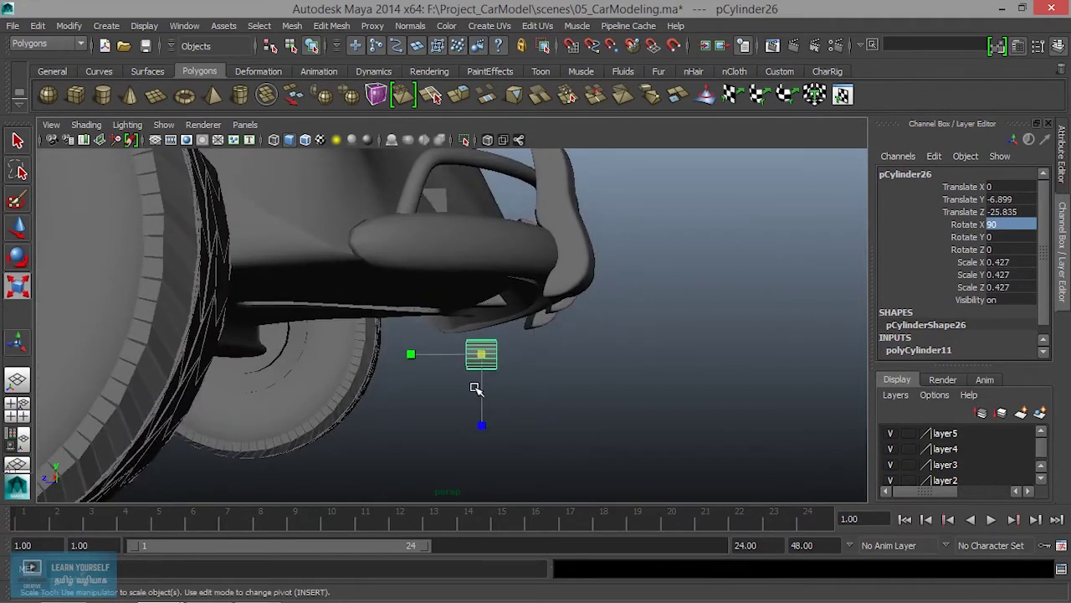
{"action": "key", "text": "w"}
{"action": "mouse_move", "coordinate": [429, 353]}
{"action": "left_mouse_down"}
{"action": "mouse_move", "coordinate": [398, 336]}
{"action": "mouse_move", "coordinate": [168, 355]}
{"action": "left_mouse_up"}
{"action": "key", "text": "r"}
{"action": "left_click_drag", "start_coordinate": [369, 366], "coordinate": [292, 358]}
- Slide the pipe to one side under the rear bumper, near X -4.563, Z -24.829
{"action": "mouse_move", "coordinate": [421, 385]}
{"action": "left_mouse_down", "text": "alt"}
{"action": "mouse_move", "coordinate": [536, 388]}
{"action": "mouse_move", "coordinate": [428, 390]}
{"action": "left_mouse_up", "text": "alt"}
{"action": "middle_click_drag", "start_coordinate": [428, 390], "coordinate": [426, 395], "text": "alt"}
{"action": "left_click_drag", "start_coordinate": [426, 394], "coordinate": [507, 412], "text": "alt"}
{"action": "key", "text": "w"}
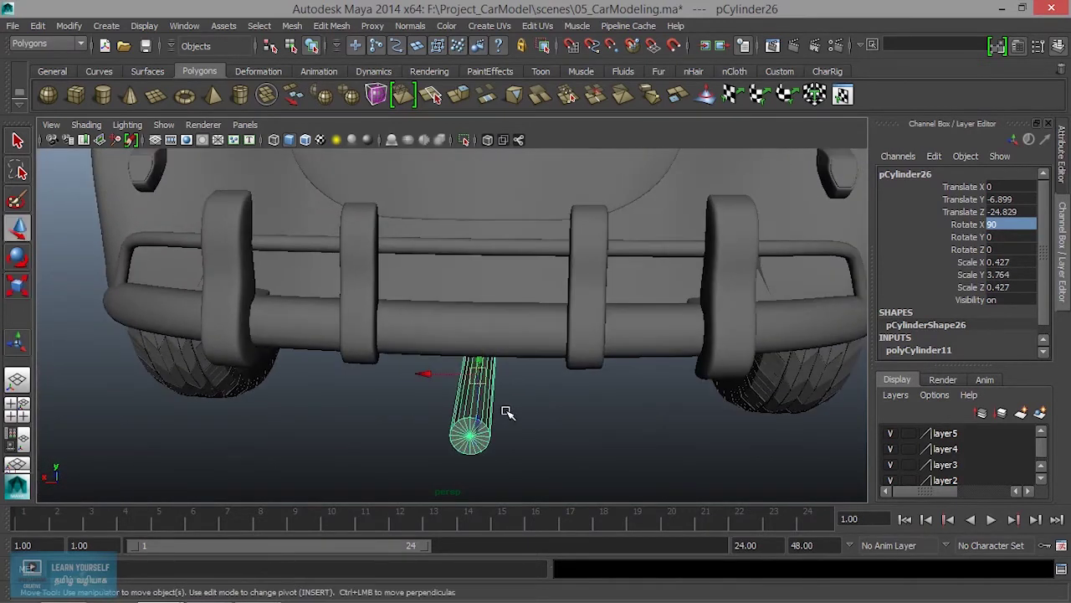
{"action": "mouse_move", "coordinate": [428, 381]}
{"action": "left_mouse_down"}
{"action": "mouse_move", "coordinate": [617, 360]}
{"action": "mouse_move", "coordinate": [686, 423]}
{"action": "mouse_move", "coordinate": [710, 401]}
{"action": "left_mouse_up"}
{"action": "left_click", "coordinate": [617, 407]}
- Undo the stray sideways move, then bring the pipe forward and up under the bumper
{"action": "key", "text": "ctrl+z"}
{"action": "mouse_move", "coordinate": [567, 354]}
{"action": "left_mouse_down"}
{"action": "mouse_move", "coordinate": [538, 355]}
{"action": "mouse_move", "coordinate": [541, 370]}
{"action": "mouse_move", "coordinate": [472, 397]}
{"action": "left_mouse_up"}
{"action": "key", "text": "ctrl+z"}
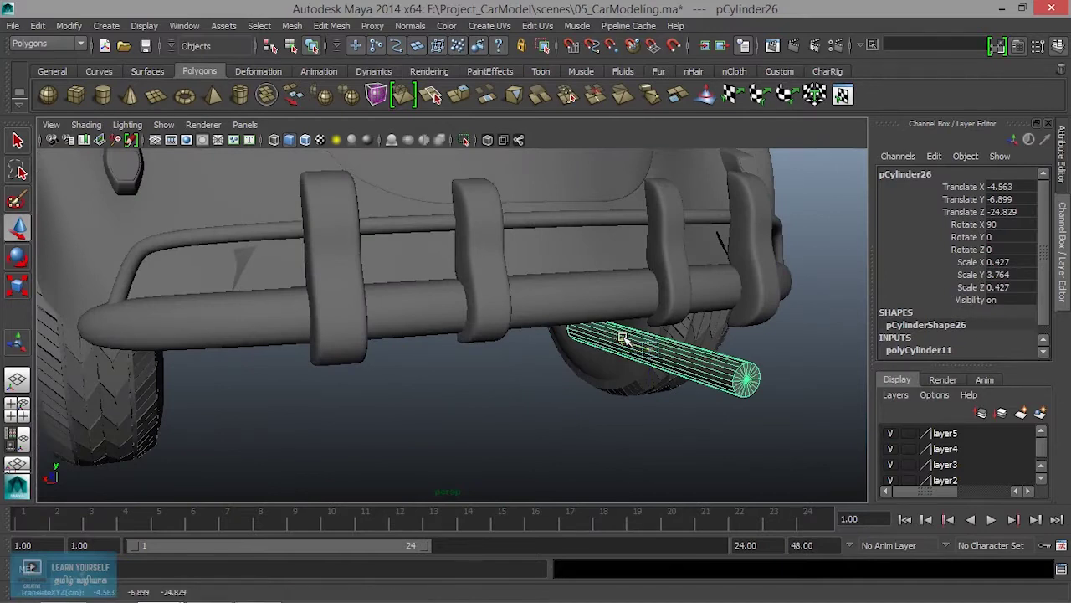
{"action": "middle_click_drag", "start_coordinate": [612, 335], "coordinate": [591, 321]}
{"action": "middle_click_drag", "start_coordinate": [614, 388], "coordinate": [615, 355]}
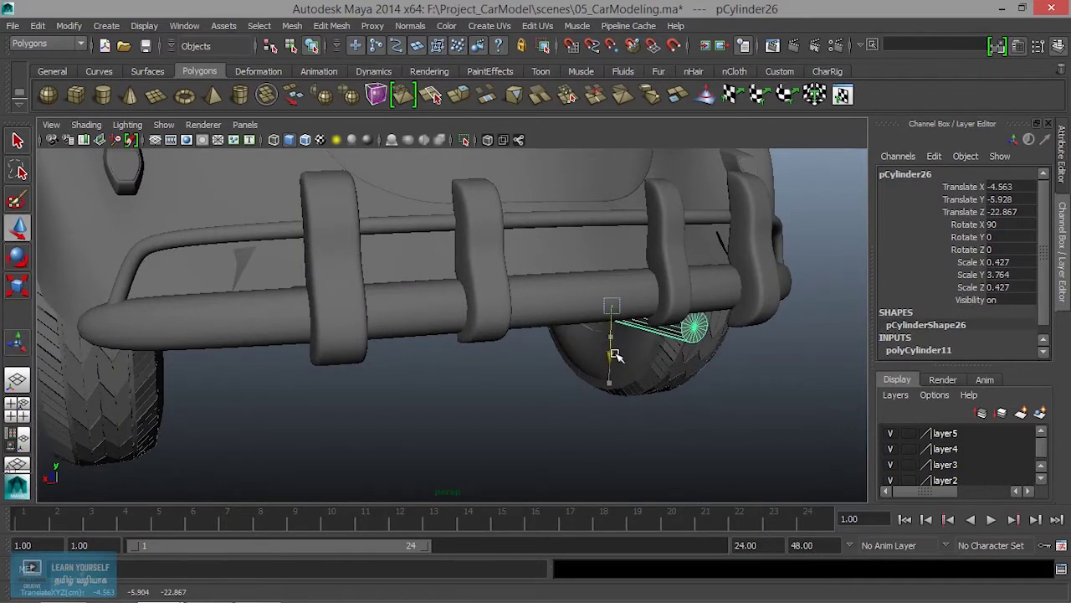
- Fine-tune the pipe's position to X -4.311, Y -5.86, Z -22.867
{"action": "left_click_drag", "start_coordinate": [635, 392], "coordinate": [595, 401], "text": "alt"}
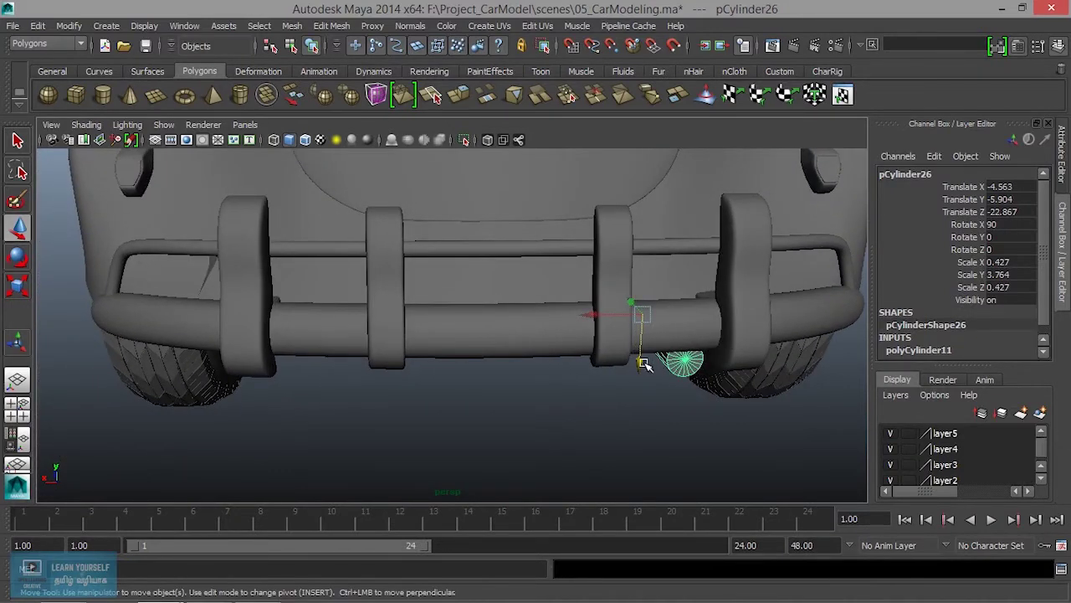
{"action": "left_click_drag", "start_coordinate": [643, 363], "coordinate": [640, 369]}
{"action": "left_click_drag", "start_coordinate": [619, 413], "coordinate": [586, 401], "text": "alt"}
{"action": "mouse_move", "coordinate": [598, 323]}
{"action": "left_mouse_down"}
{"action": "mouse_move", "coordinate": [581, 340]}
{"action": "mouse_move", "coordinate": [636, 368]}
{"action": "mouse_move", "coordinate": [670, 407]}
{"action": "left_mouse_up"}
{"action": "scroll", "coordinate": [674, 387], "scroll_direction": "down", "scroll_amount": 5}
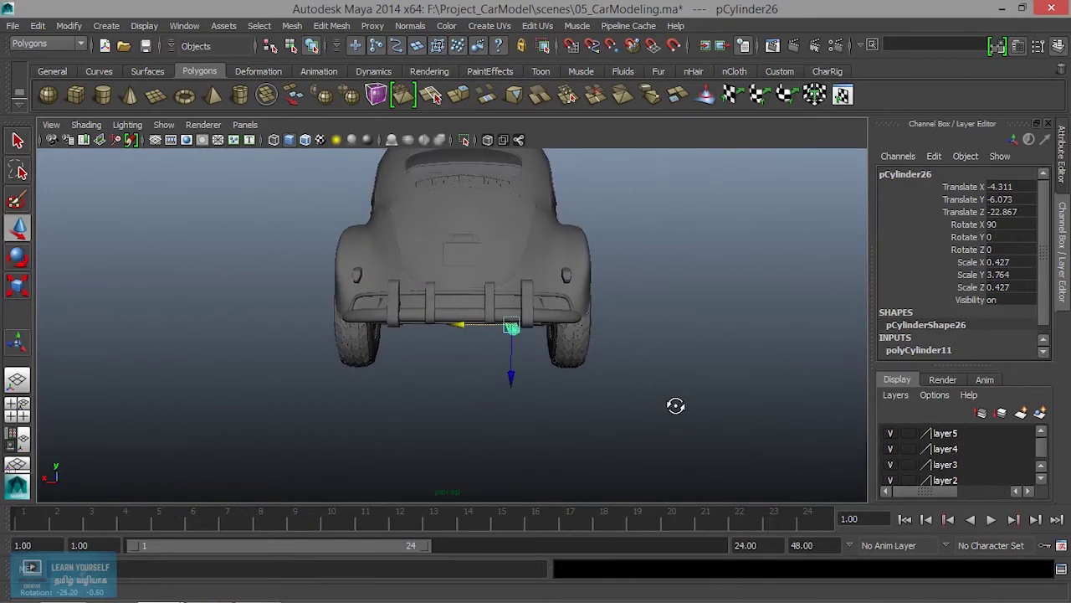
{"action": "scroll", "coordinate": [567, 419], "scroll_direction": "up", "scroll_amount": 3}
{"action": "scroll", "coordinate": [567, 418], "scroll_direction": "up", "scroll_amount": 4}
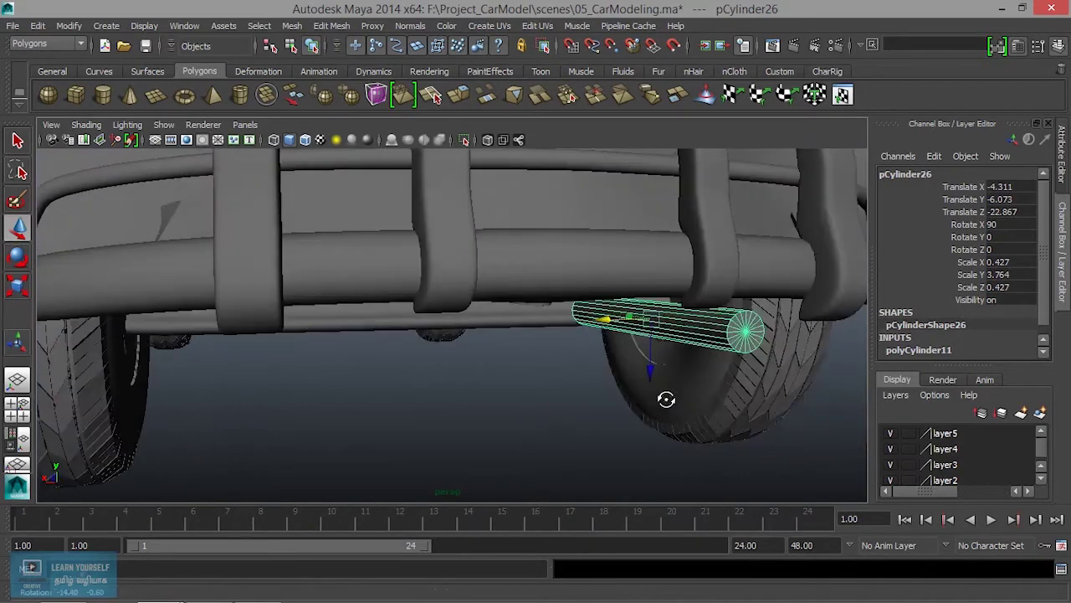
{"action": "mouse_move", "coordinate": [661, 419]}
{"action": "left_mouse_down", "text": "alt"}
{"action": "mouse_move", "coordinate": [619, 437]}
{"action": "mouse_move", "coordinate": [613, 409]}
{"action": "mouse_move", "coordinate": [662, 407]}
{"action": "left_mouse_up", "text": "alt"}
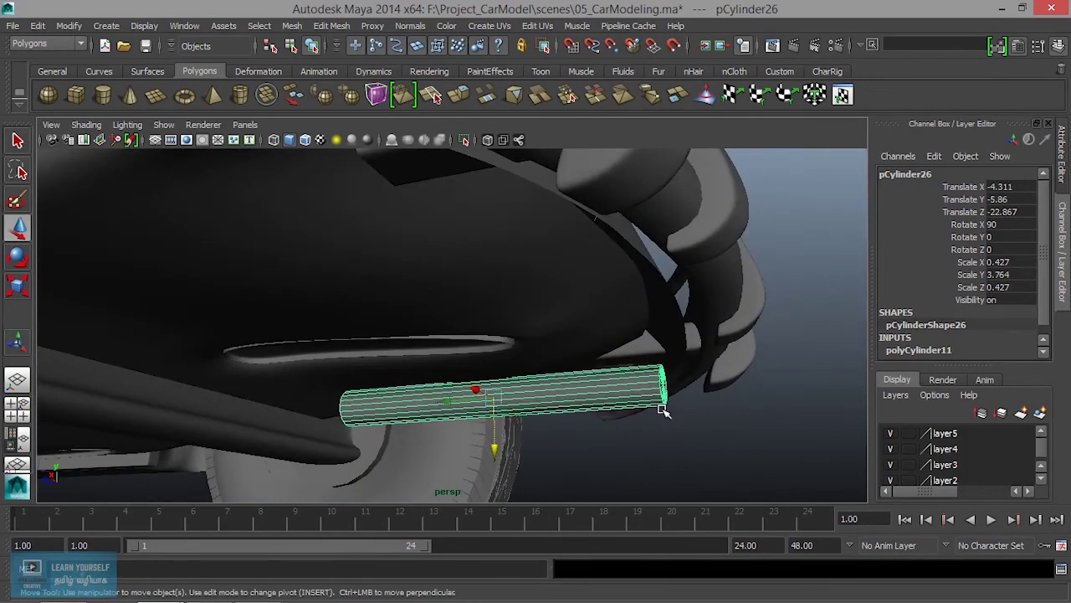
- Set polyCylinder11's Subdivisions Height to 6 and Subdivisions Axis from 20 to 8
{"action": "scroll", "coordinate": [927, 295], "scroll_direction": "down", "scroll_amount": 1}
{"action": "left_click", "coordinate": [928, 340]}
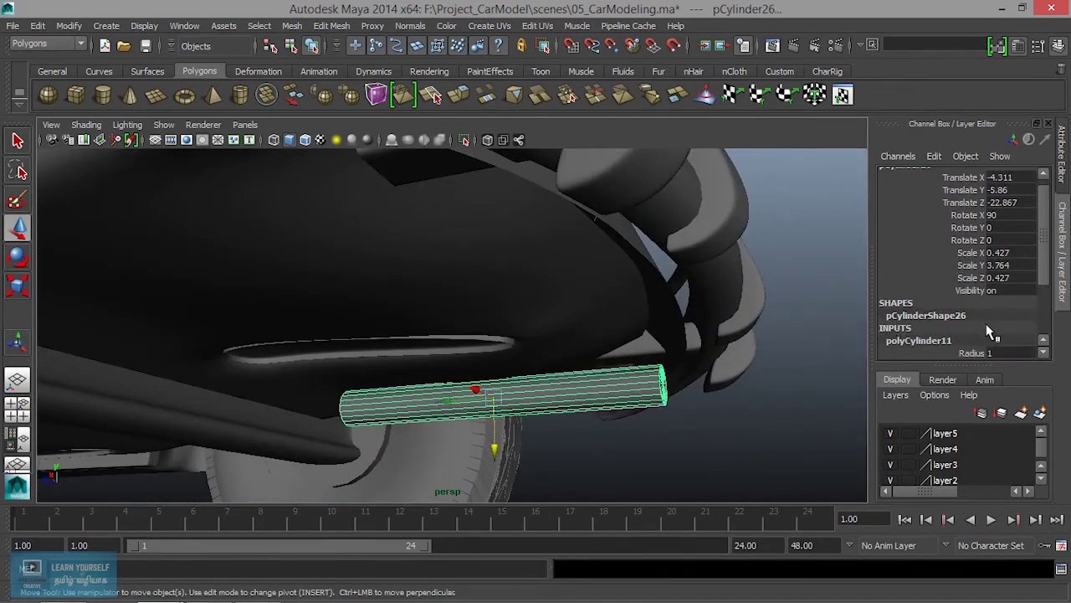
{"action": "scroll", "coordinate": [986, 330], "scroll_direction": "down", "scroll_amount": 3}
{"action": "left_click", "coordinate": [967, 316]}
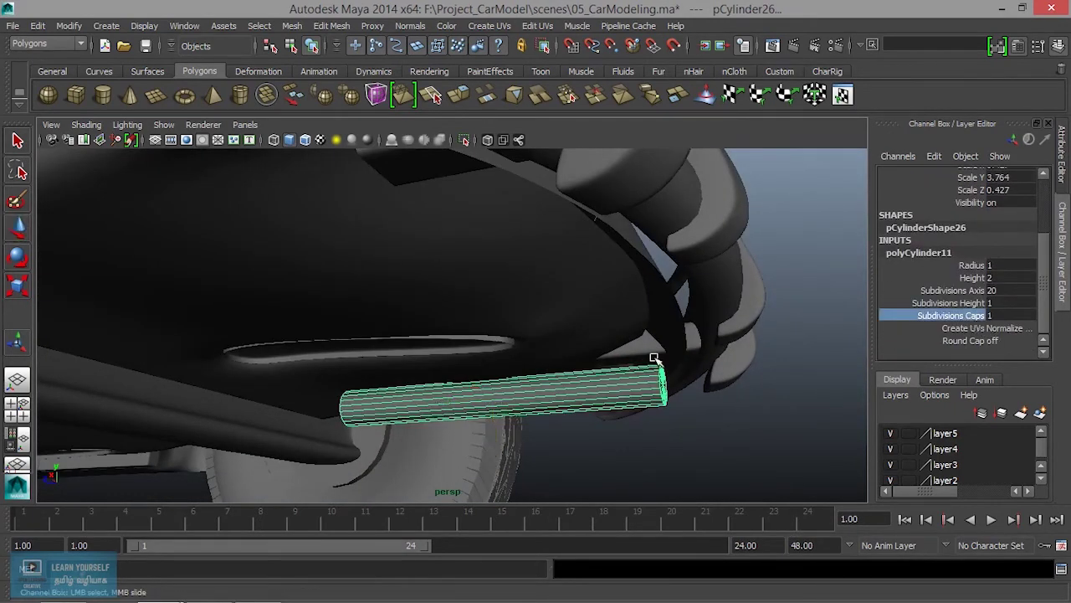
{"action": "left_click", "coordinate": [950, 303]}
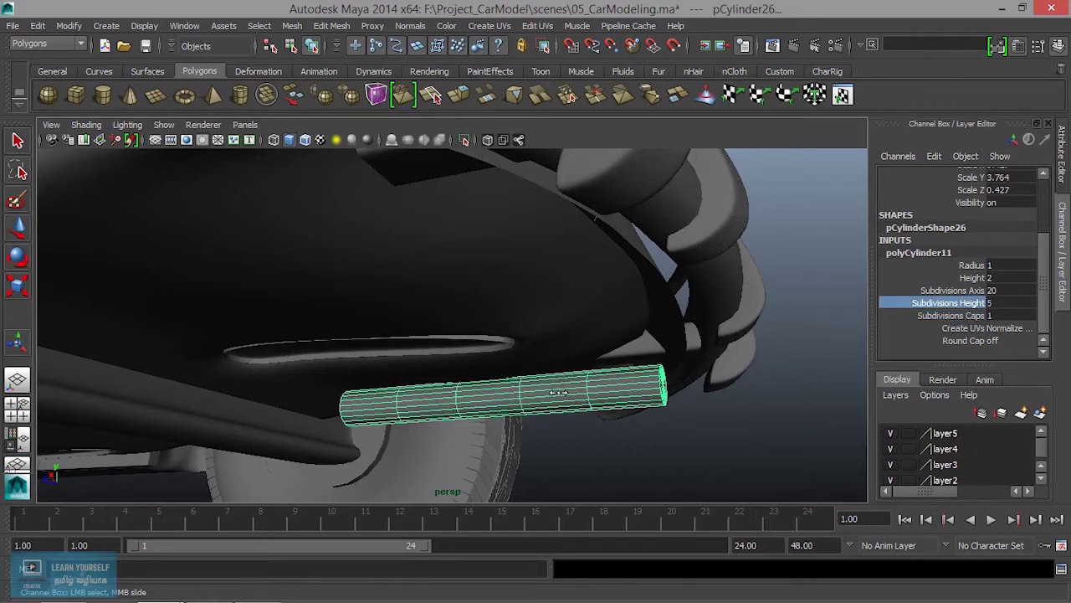
{"action": "mouse_move", "coordinate": [565, 392]}
{"action": "left_mouse_down", "text": "alt"}
{"action": "mouse_move", "coordinate": [582, 429]}
{"action": "mouse_move", "coordinate": [1021, 301]}
{"action": "left_mouse_up", "text": "alt"}
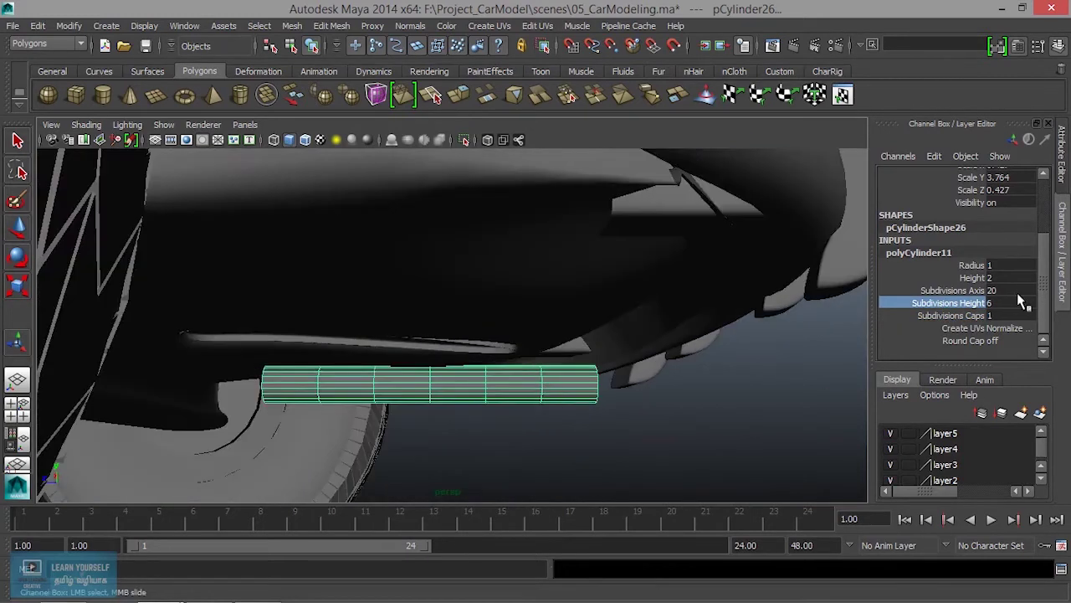
{"action": "left_click", "coordinate": [973, 291]}
{"action": "mouse_move", "coordinate": [598, 354]}
{"action": "middle_mouse_down"}
{"action": "mouse_move", "coordinate": [545, 355]}
{"action": "mouse_move", "coordinate": [574, 364]}
{"action": "middle_mouse_up"}
{"action": "mouse_move", "coordinate": [526, 366]}
{"action": "left_mouse_down", "text": "alt"}
{"action": "mouse_move", "coordinate": [626, 323]}
{"action": "mouse_move", "coordinate": [597, 323]}
{"action": "left_mouse_up", "text": "alt"}
{"action": "mouse_move", "coordinate": [584, 285]}
{"action": "left_mouse_down", "text": "alt"}
{"action": "mouse_move", "coordinate": [737, 395]}
{"action": "mouse_move", "coordinate": [744, 374]}
{"action": "mouse_move", "coordinate": [697, 353]}
{"action": "mouse_move", "coordinate": [686, 318]}
{"action": "left_mouse_up", "text": "alt"}
{"action": "right_click", "coordinate": [688, 305]}
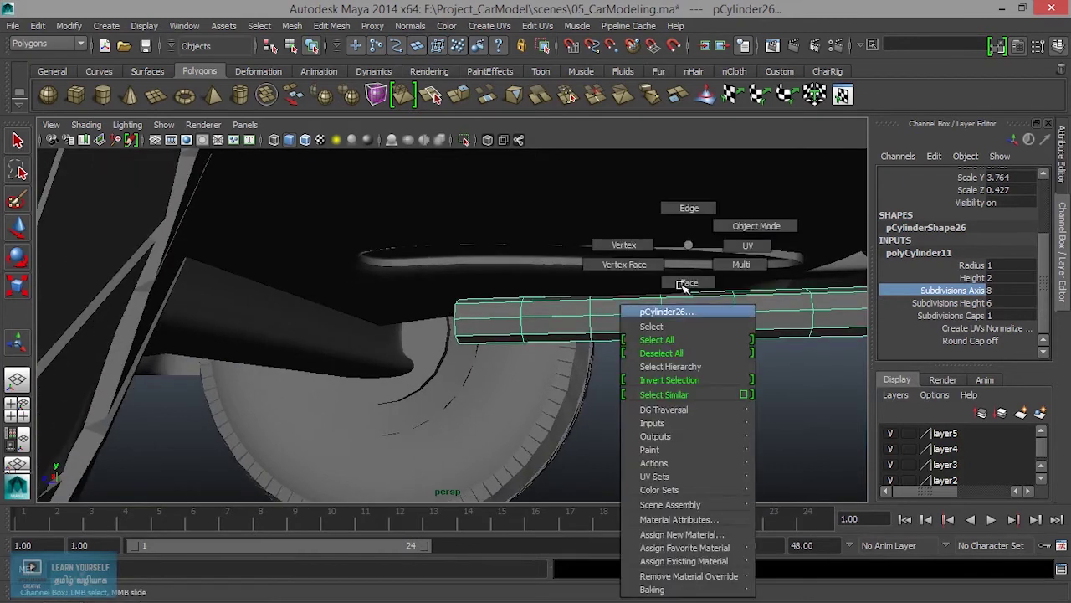
- Rotate the end vertex rings of the exhaust cylinder to give the pipe an angled tip
{"action": "left_click", "coordinate": [623, 246]}
{"action": "mouse_move", "coordinate": [435, 284]}
{"action": "left_mouse_down"}
{"action": "mouse_move", "coordinate": [494, 382]}
{"action": "mouse_move", "coordinate": [461, 290]}
{"action": "mouse_move", "coordinate": [449, 323]}
{"action": "left_mouse_up"}
{"action": "left_click_drag", "start_coordinate": [505, 266], "coordinate": [559, 398]}
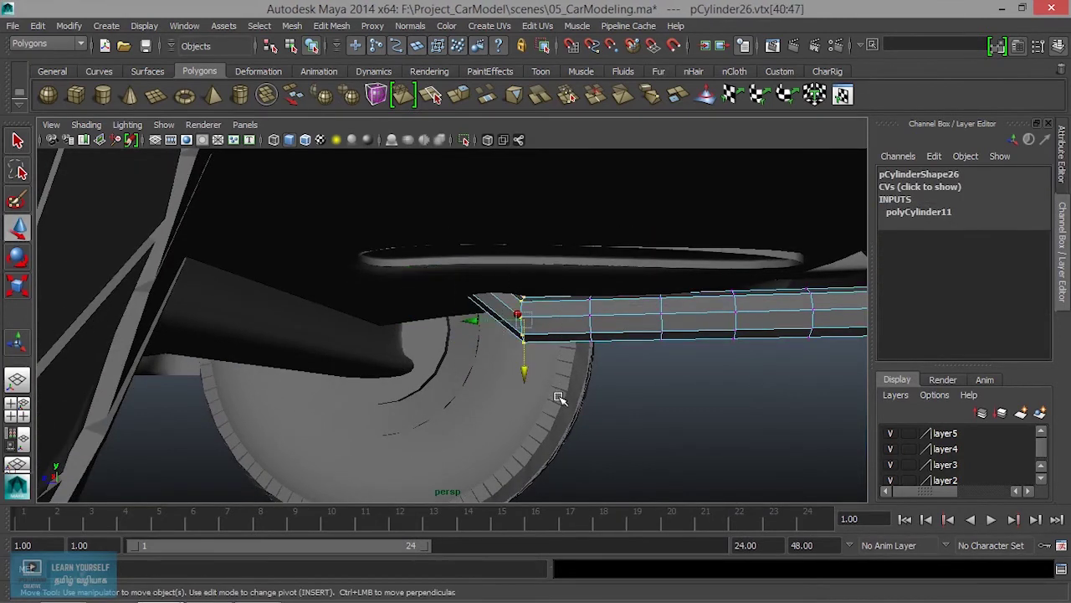
{"action": "key", "text": "e"}
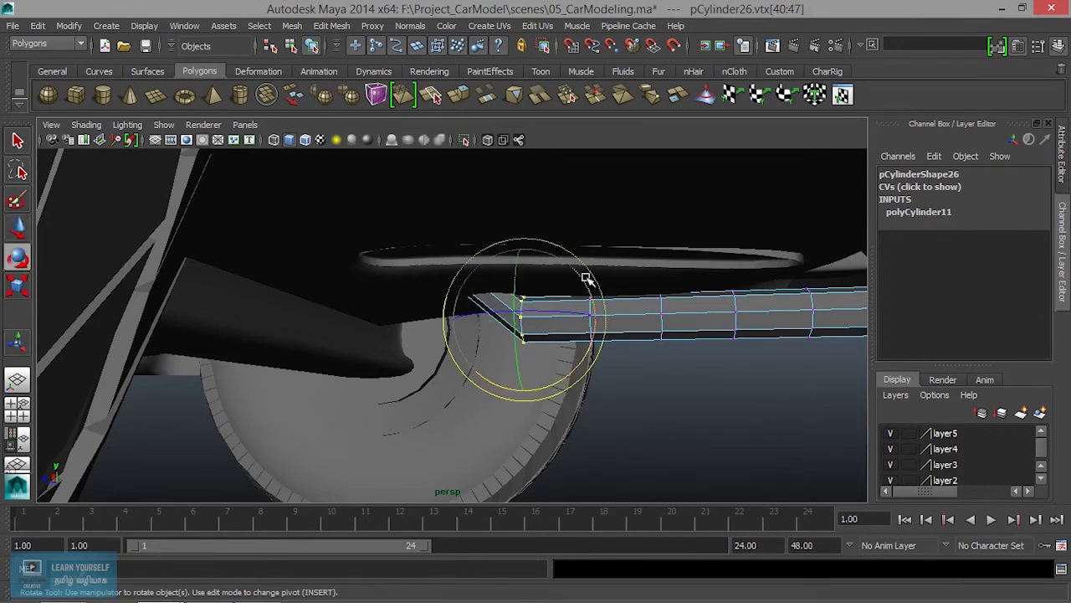
{"action": "left_click_drag", "start_coordinate": [586, 278], "coordinate": [593, 320]}
- Select both end cap faces of the exhaust cylinder to open the pipe
{"action": "mouse_move", "coordinate": [670, 389]}
{"action": "left_mouse_down", "text": "alt"}
{"action": "mouse_move", "coordinate": [622, 421]}
{"action": "mouse_move", "coordinate": [675, 368]}
{"action": "mouse_move", "coordinate": [540, 358]}
{"action": "mouse_move", "coordinate": [693, 393]}
{"action": "mouse_move", "coordinate": [651, 251]}
{"action": "left_mouse_up", "text": "alt"}
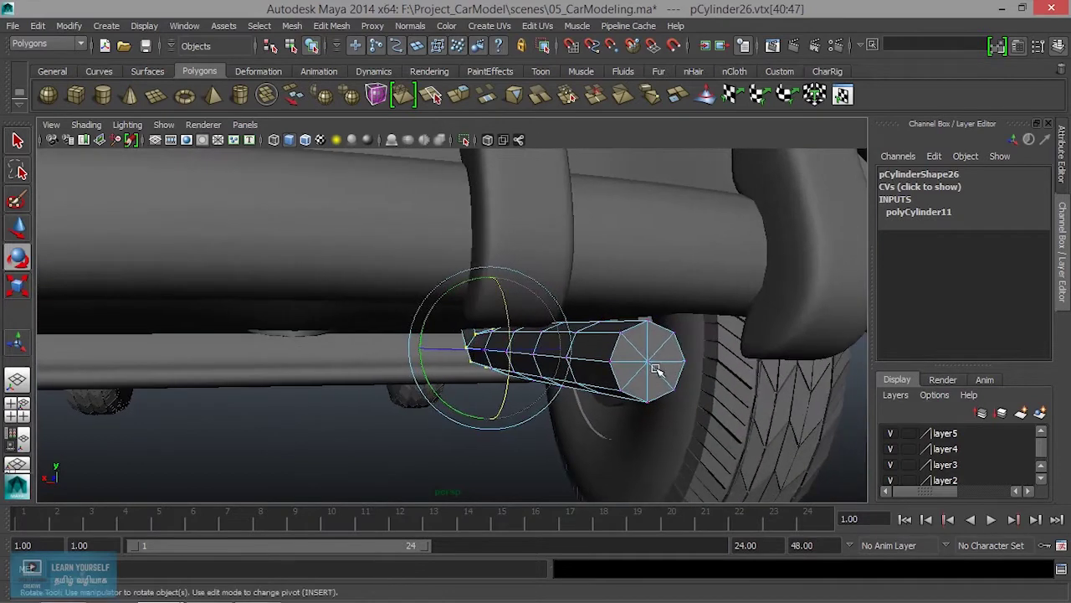
{"action": "right_click_drag", "start_coordinate": [651, 251], "coordinate": [636, 347]}
{"action": "left_click", "coordinate": [640, 348]}
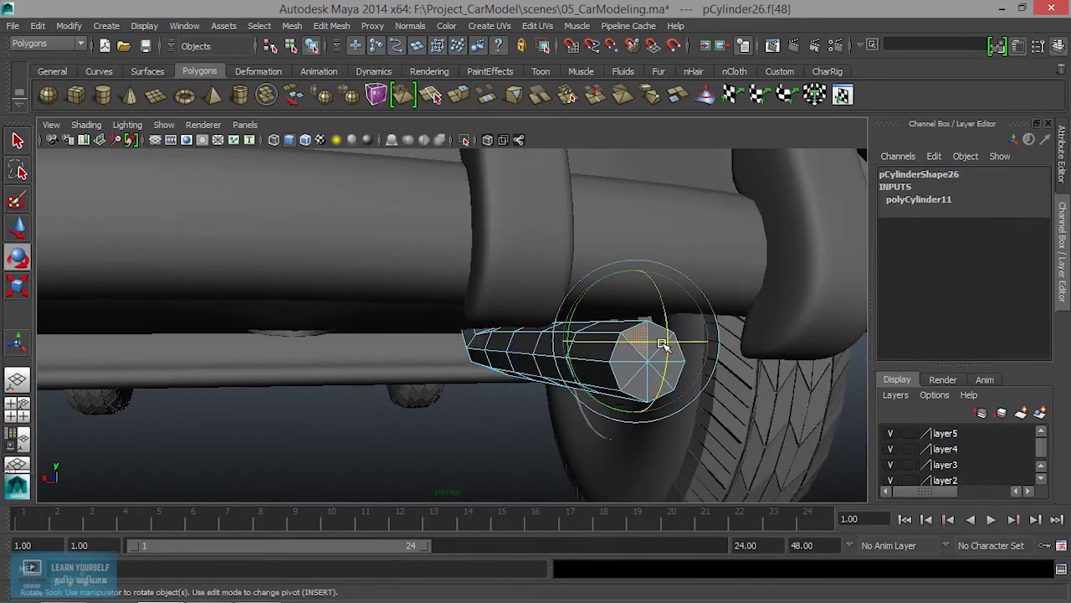
{"action": "key", "text": "q"}
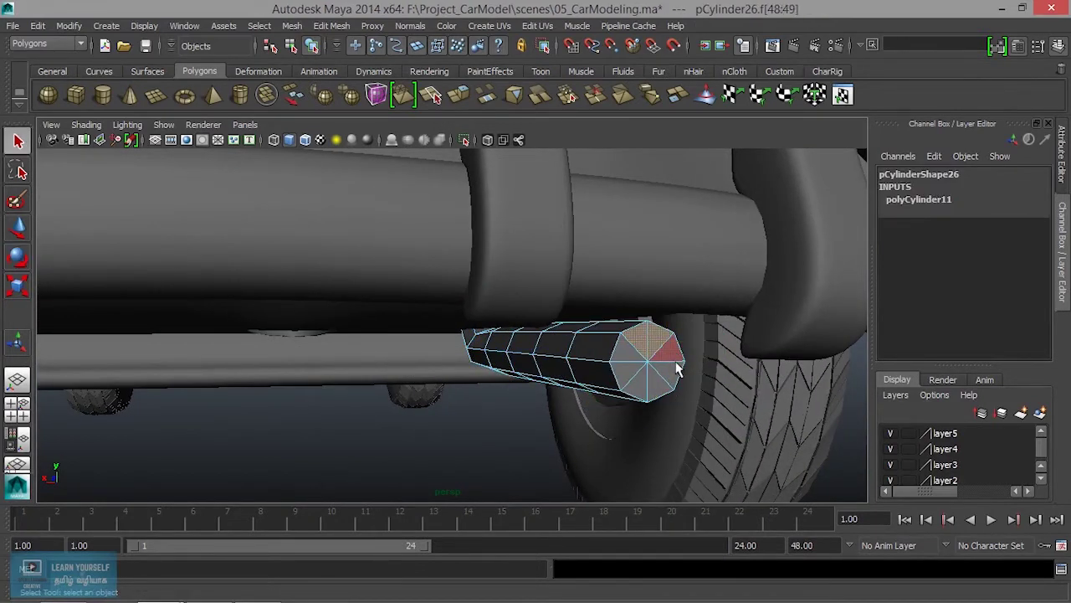
{"action": "left_click", "coordinate": [680, 358], "text": "shift"}
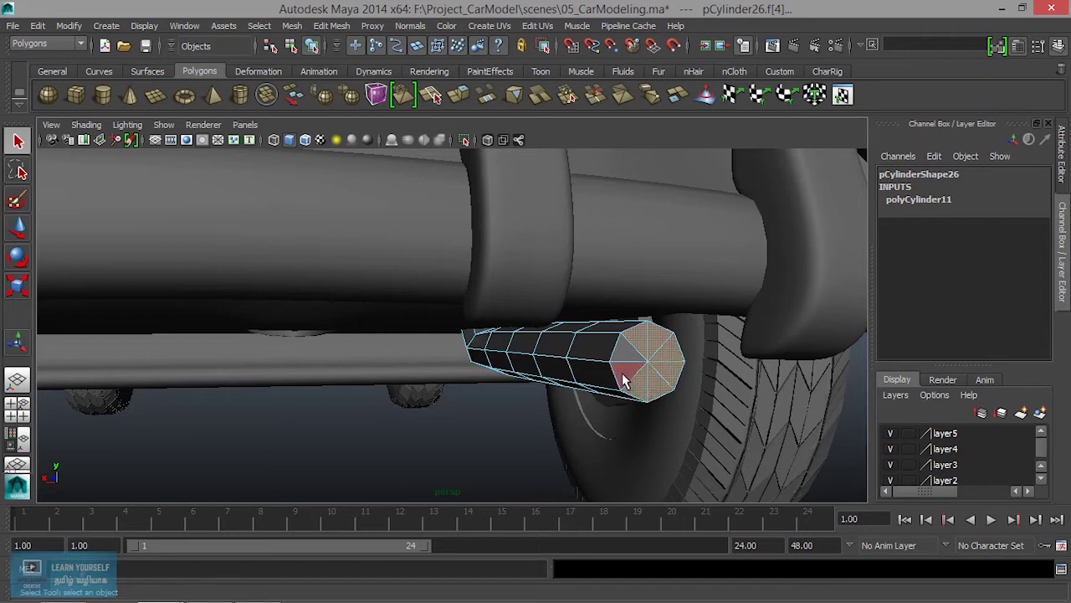
{"action": "mouse_move", "coordinate": [621, 358]}
{"action": "left_mouse_down", "text": "alt"}
{"action": "mouse_move", "coordinate": [636, 407]}
{"action": "mouse_move", "coordinate": [471, 376]}
{"action": "left_mouse_up", "text": "alt"}
{"action": "mouse_move", "coordinate": [441, 431]}
{"action": "left_mouse_down", "text": "alt"}
{"action": "mouse_move", "coordinate": [533, 400]}
{"action": "mouse_move", "coordinate": [558, 422]}
{"action": "mouse_move", "coordinate": [633, 425]}
{"action": "mouse_move", "coordinate": [637, 413]}
{"action": "left_mouse_up", "text": "alt"}
{"action": "left_click", "coordinate": [553, 407]}
{"action": "right_click_drag", "start_coordinate": [637, 413], "coordinate": [708, 224]}
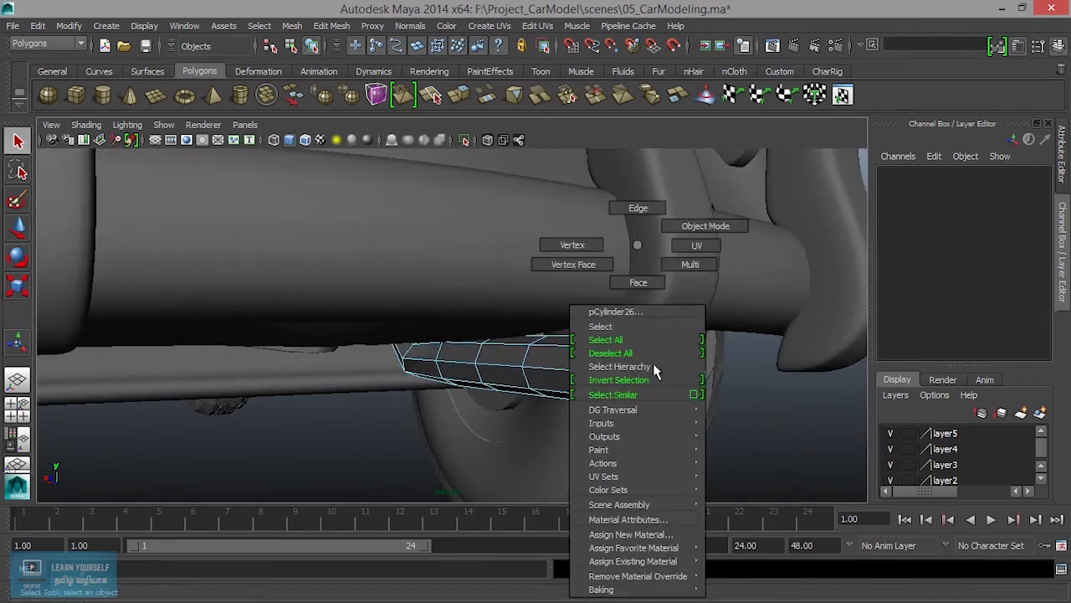
- Extrude pCylinder26 and drag the Thickness handle to give the pipe an inward wall
{"action": "left_click", "coordinate": [621, 410]}
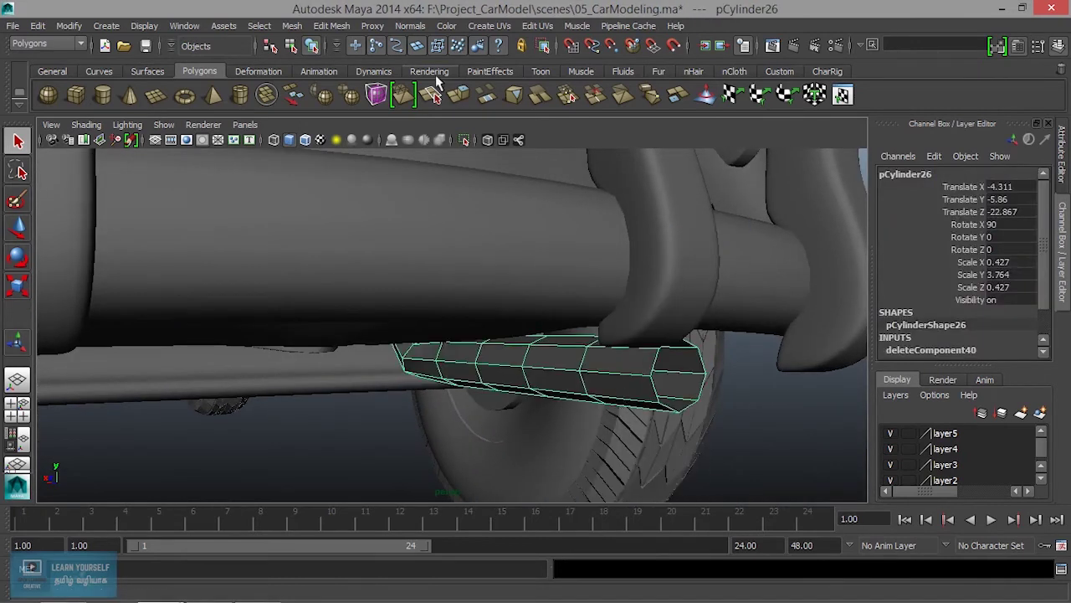
{"action": "left_click", "coordinate": [458, 95]}
{"action": "left_click_drag", "start_coordinate": [605, 354], "coordinate": [706, 323]}
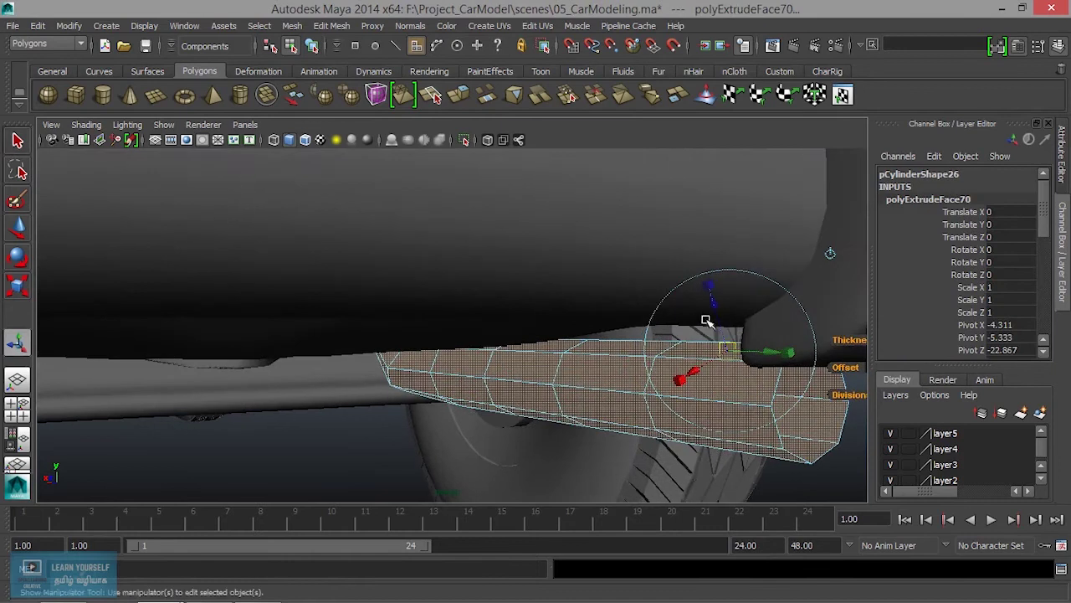
{"action": "left_click", "coordinate": [711, 291]}
{"action": "left_click_drag", "start_coordinate": [681, 409], "coordinate": [688, 405], "text": "alt"}
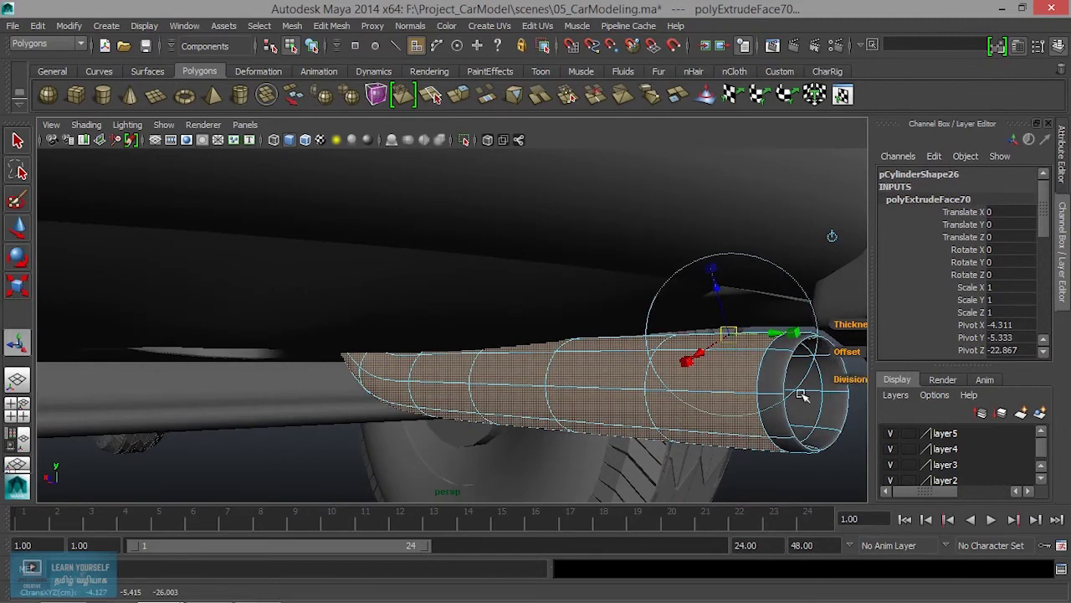
{"action": "middle_click_drag", "start_coordinate": [550, 407], "coordinate": [408, 428], "text": "alt"}
{"action": "left_click_drag", "start_coordinate": [408, 428], "coordinate": [527, 407], "text": "alt"}
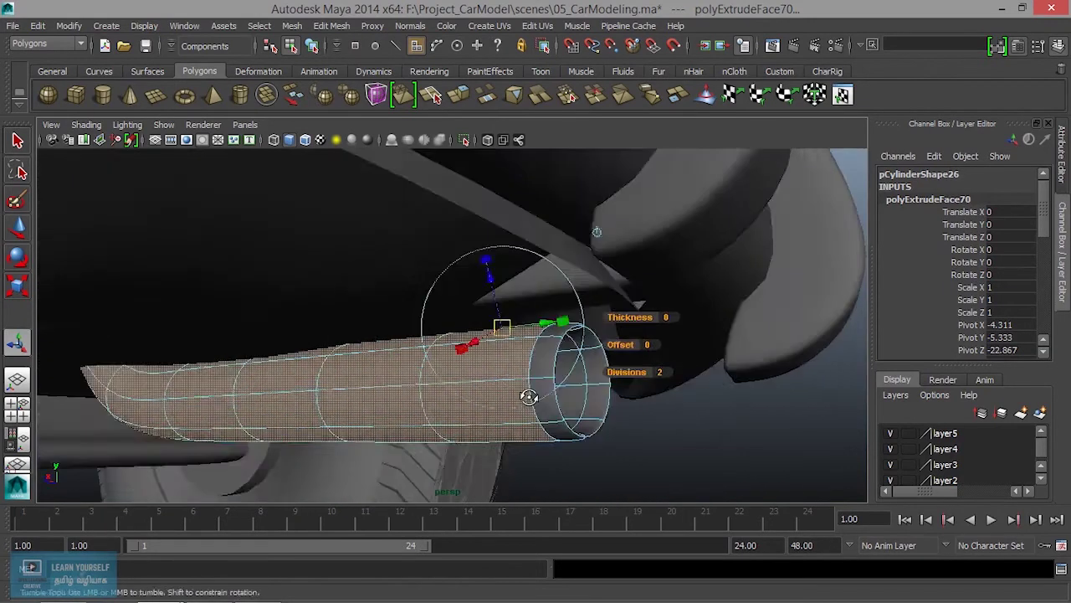
{"action": "key", "text": "1"}
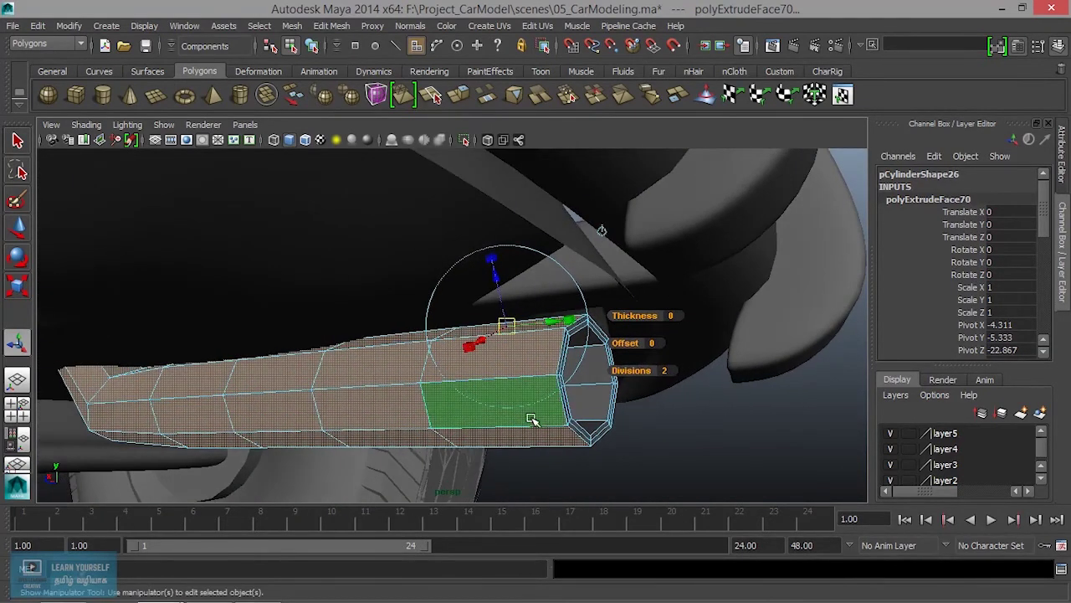
{"action": "right_click_drag", "start_coordinate": [512, 409], "coordinate": [584, 267]}
{"action": "right_click_drag", "start_coordinate": [328, 293], "coordinate": [392, 233]}
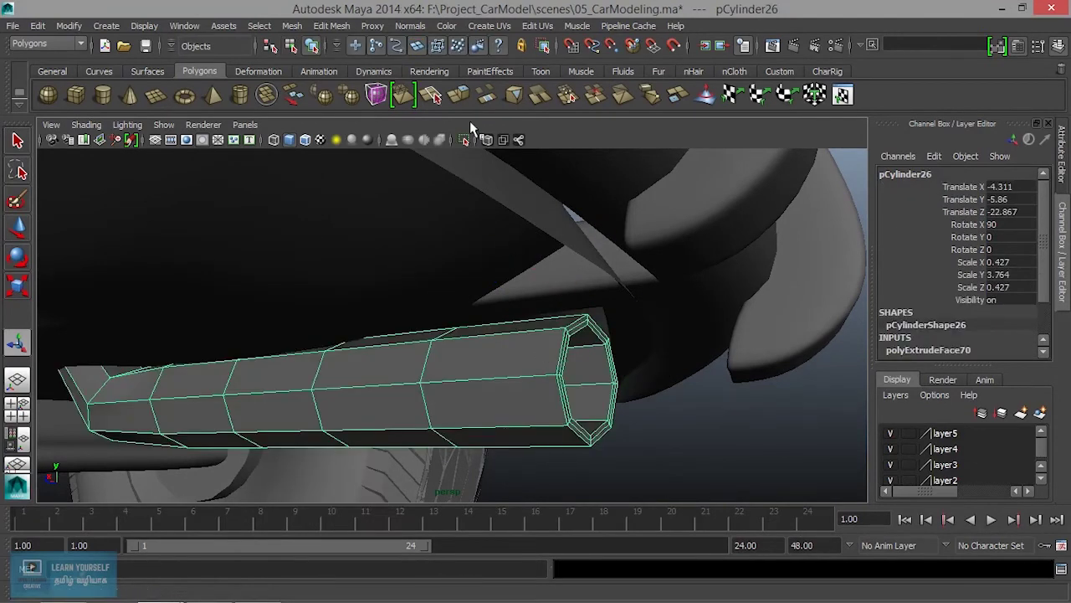
{"action": "left_click", "coordinate": [331, 25]}
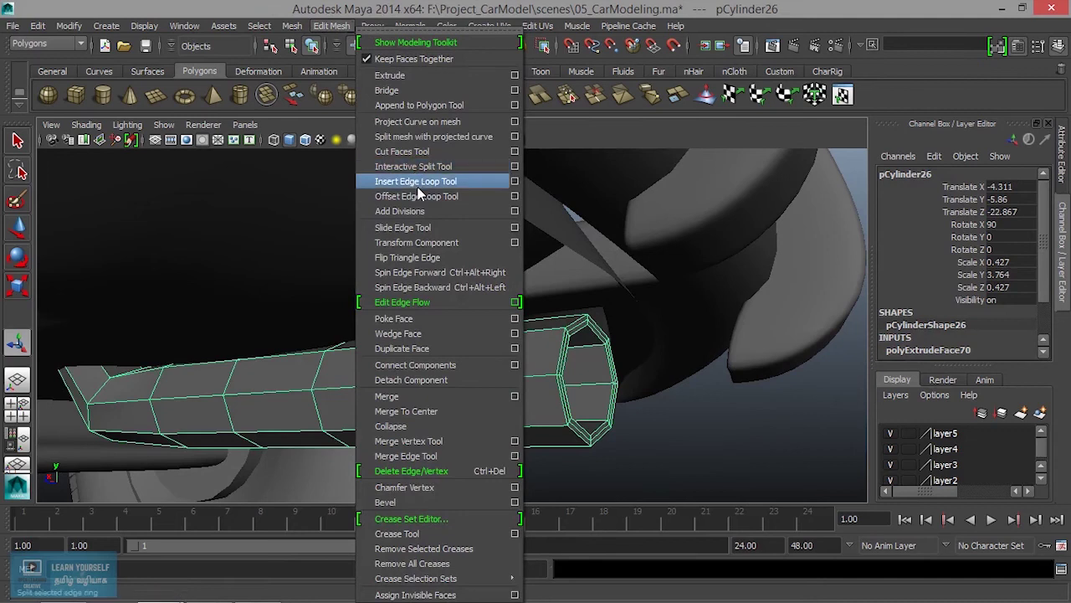
- Insert an edge loop near the pipe's open end and preview it smoothed
{"action": "left_click", "coordinate": [418, 177]}
{"action": "left_click_drag", "start_coordinate": [544, 333], "coordinate": [558, 336]}
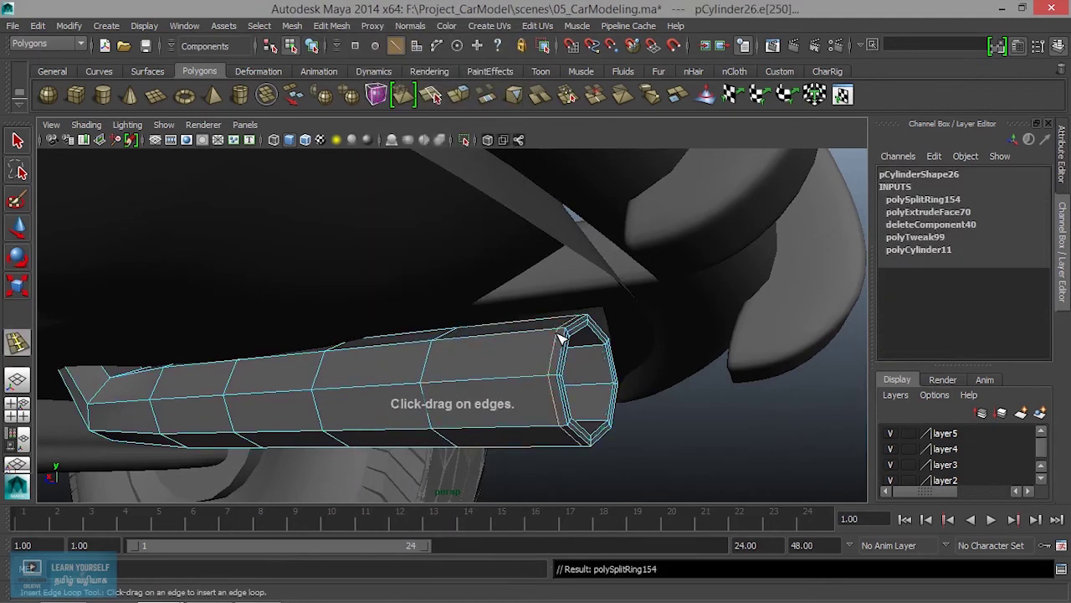
{"action": "key", "text": "3"}
{"action": "key", "text": "q"}
{"action": "right_click_drag", "start_coordinate": [529, 289], "coordinate": [592, 226]}
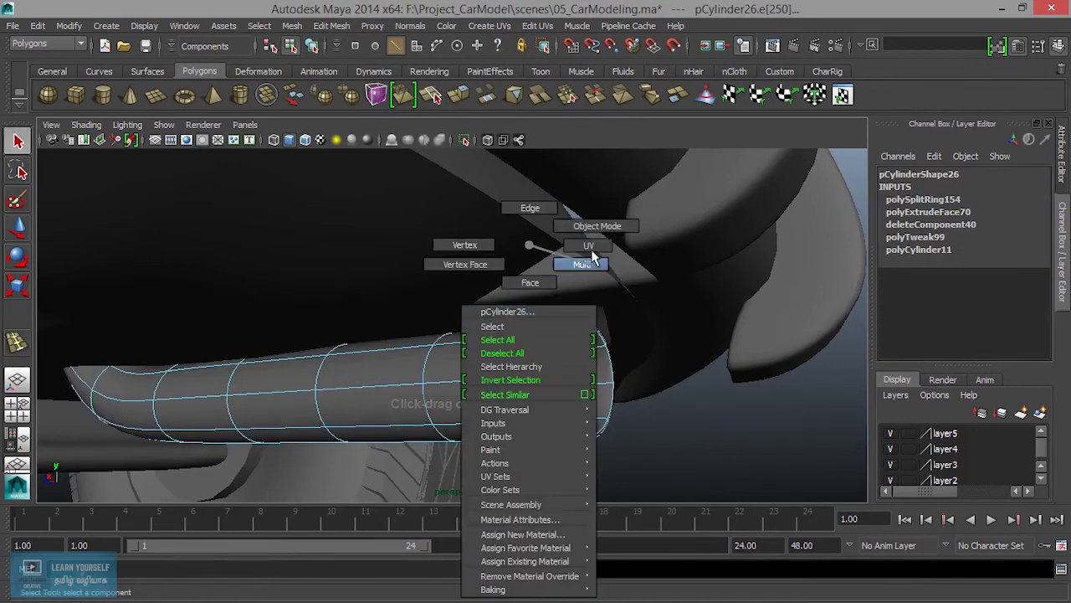
{"action": "left_click", "coordinate": [657, 375]}
- Orbit to a low view beside the rear bumper and select the exhaust pipe
{"action": "scroll", "coordinate": [722, 445], "scroll_direction": "down", "scroll_amount": 5}
{"action": "left_click_drag", "start_coordinate": [722, 445], "coordinate": [405, 450], "text": "alt"}
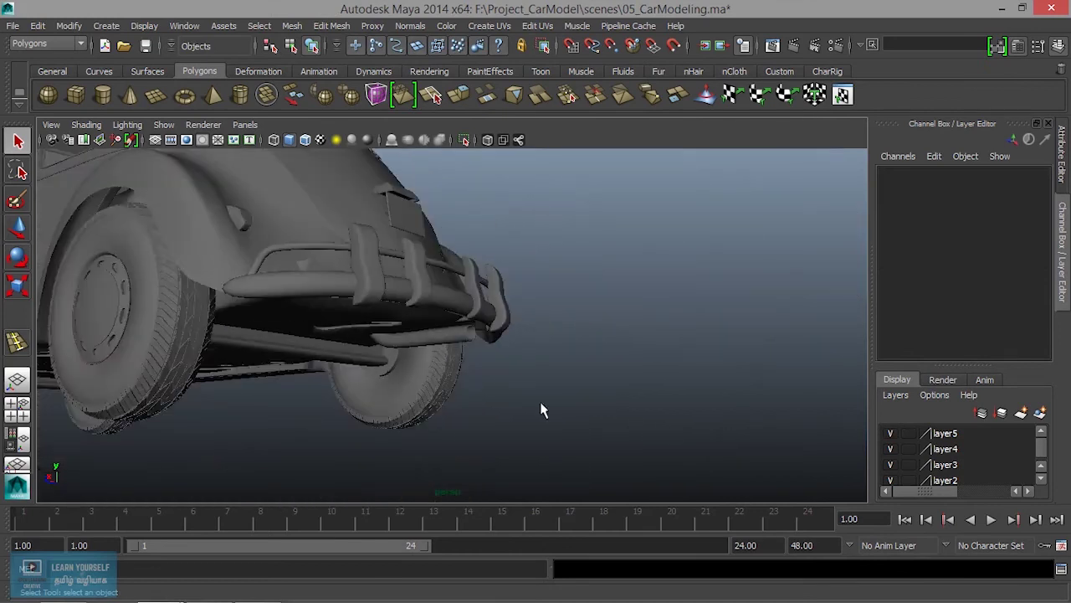
{"action": "scroll", "coordinate": [553, 390], "scroll_direction": "up", "scroll_amount": 5}
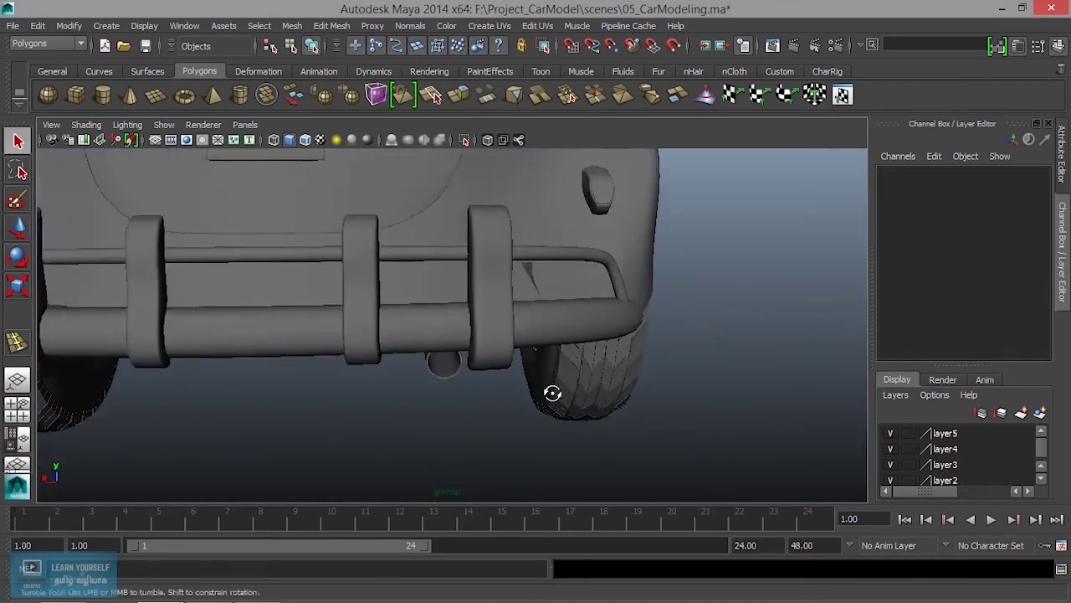
{"action": "left_click_drag", "start_coordinate": [552, 390], "coordinate": [564, 376], "text": "alt"}
{"action": "left_click", "coordinate": [474, 372]}
{"action": "mouse_move", "coordinate": [474, 372]}
{"action": "left_mouse_down", "text": "alt"}
{"action": "mouse_move", "coordinate": [522, 366]}
{"action": "mouse_move", "coordinate": [486, 358]}
{"action": "left_mouse_up", "text": "alt"}
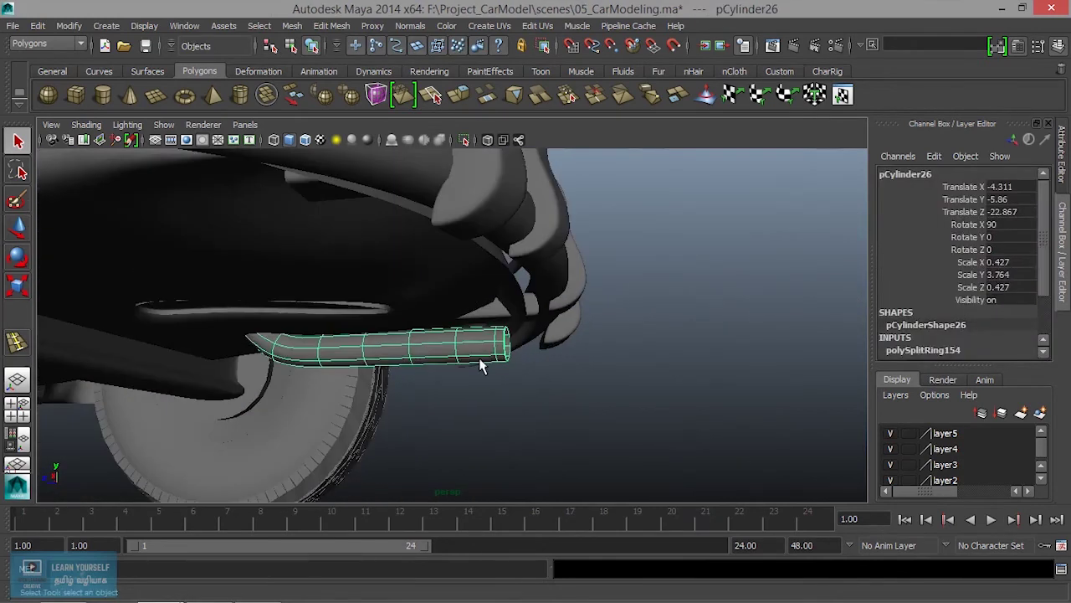
- In Object Mode, move the pipe back to about Translate Z -24.2 under the bumper
{"action": "right_click", "coordinate": [479, 366]}
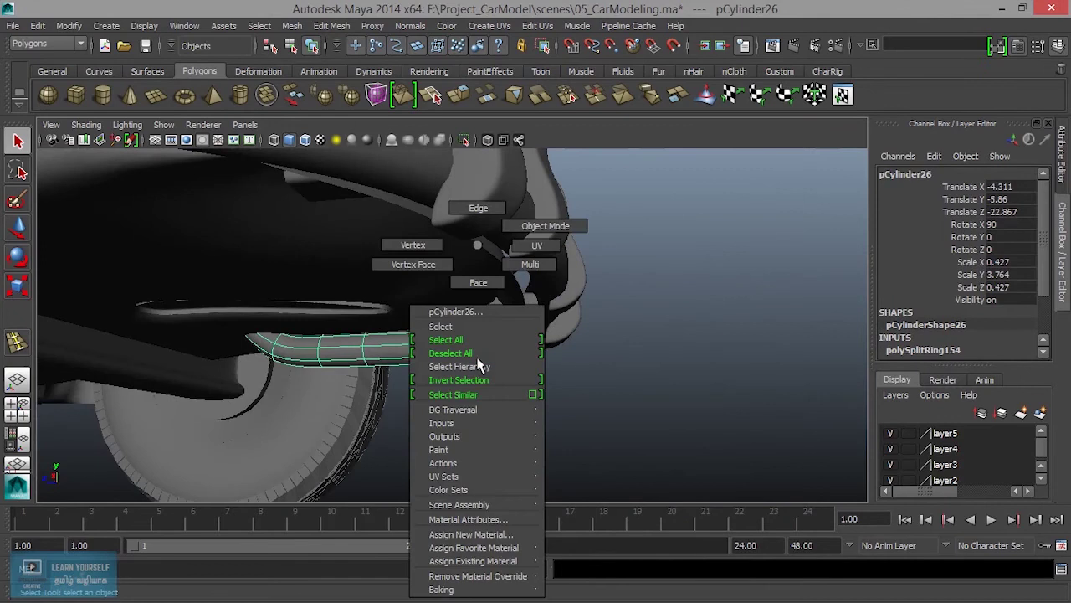
{"action": "left_click", "coordinate": [545, 226]}
{"action": "key", "text": "w"}
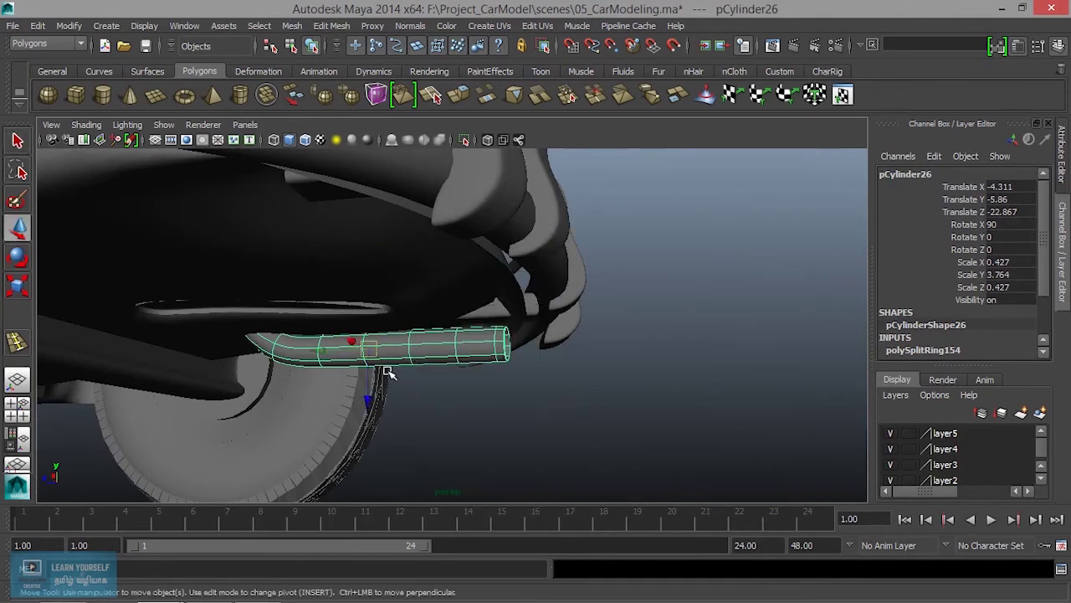
{"action": "mouse_move", "coordinate": [328, 358]}
{"action": "left_mouse_down"}
{"action": "mouse_move", "coordinate": [365, 351]}
{"action": "mouse_move", "coordinate": [413, 447]}
{"action": "mouse_move", "coordinate": [413, 476]}
{"action": "left_mouse_up"}
- Deselect the pipe and orbit around the car to review the exhaust placement
{"action": "left_click", "coordinate": [643, 426]}
{"action": "scroll", "coordinate": [647, 428], "scroll_direction": "down", "scroll_amount": 3}
{"action": "mouse_move", "coordinate": [647, 428]}
{"action": "left_mouse_down", "text": "alt"}
{"action": "mouse_move", "coordinate": [545, 390]}
{"action": "mouse_move", "coordinate": [748, 431]}
{"action": "left_mouse_up", "text": "alt"}
{"action": "scroll", "coordinate": [662, 377], "scroll_direction": "up", "scroll_amount": 3}
{"action": "scroll", "coordinate": [501, 424], "scroll_direction": "up", "scroll_amount": 2}
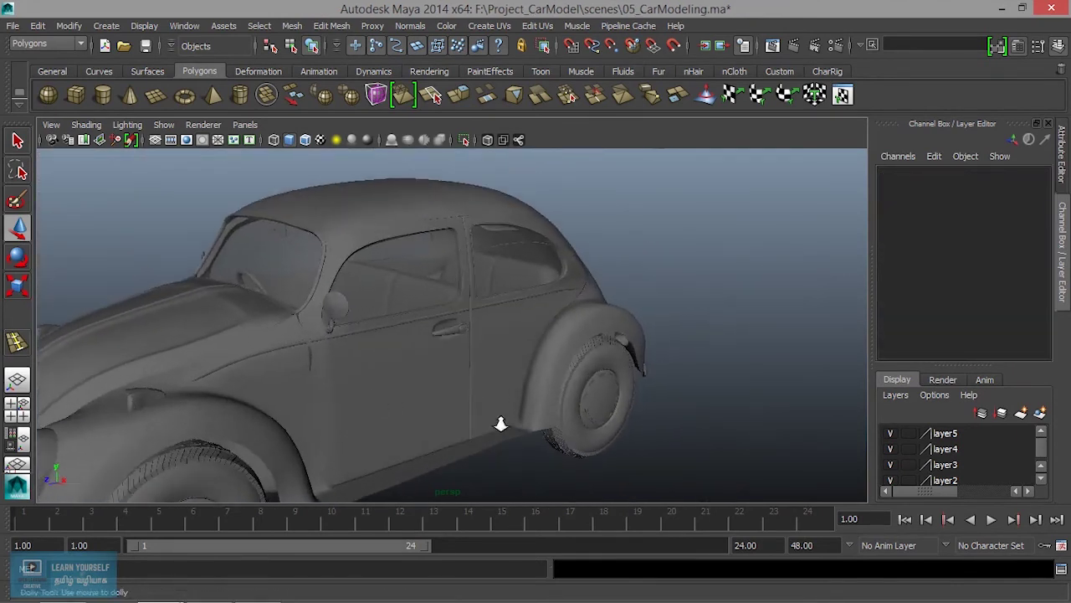
{"action": "right_click_drag", "start_coordinate": [500, 425], "coordinate": [684, 421], "text": "alt"}
{"action": "left_click_drag", "start_coordinate": [684, 421], "coordinate": [397, 268], "text": "alt"}
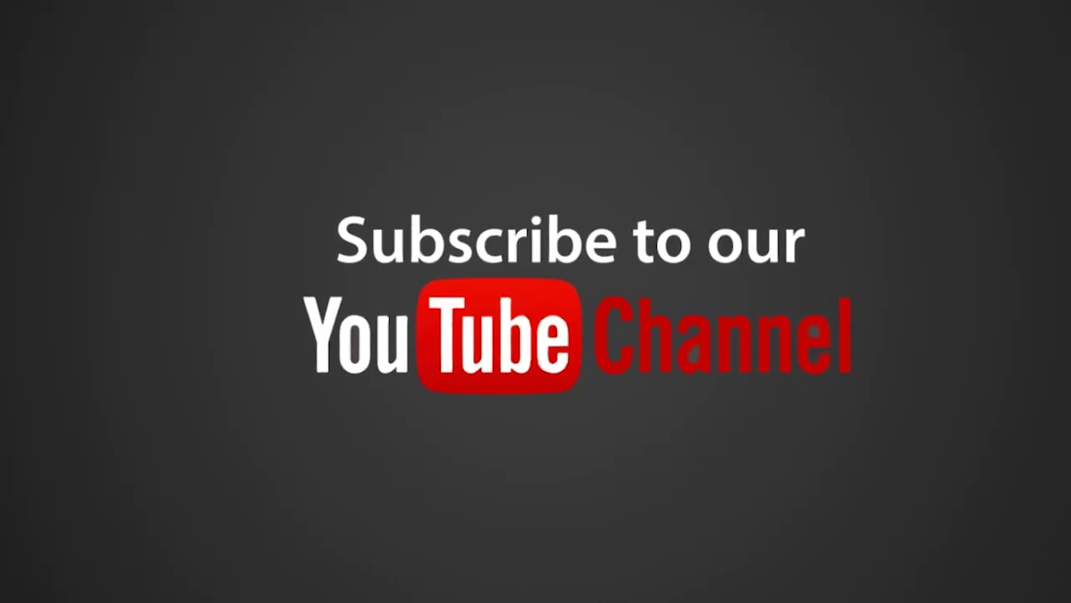